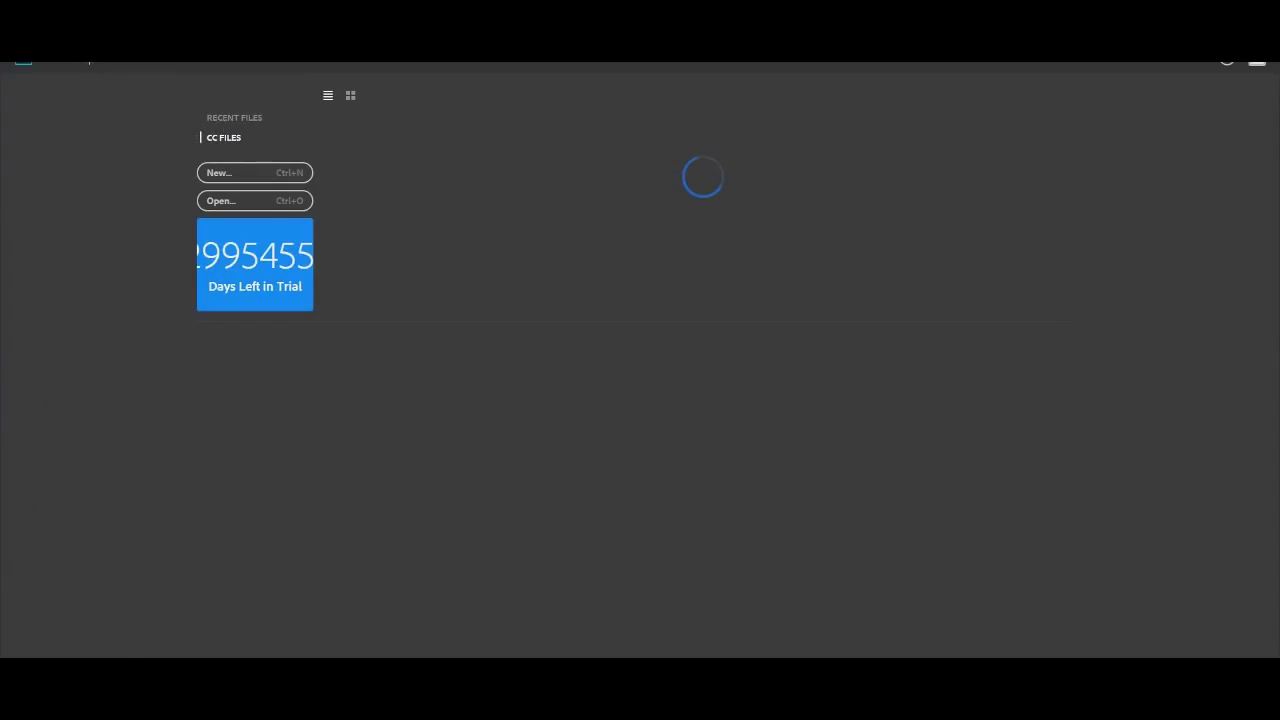
Switch to File Explorer and browse the Projects folder on the desktop
{"action": "key", "text": "alt+Tab"}
{"action": "left_click", "coordinate": [212, 114]}
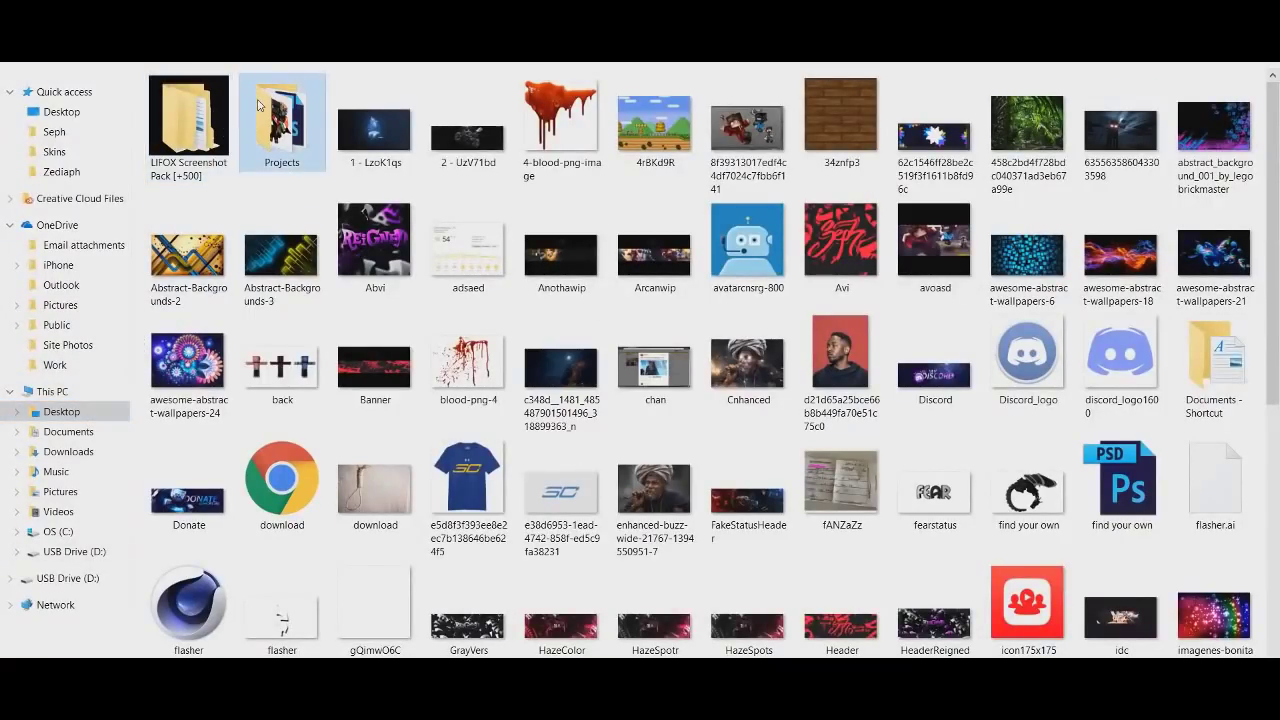
{"action": "double_click", "coordinate": [280, 118]}
{"action": "double_click", "coordinate": [222, 106]}
{"action": "double_click", "coordinate": [213, 122]}
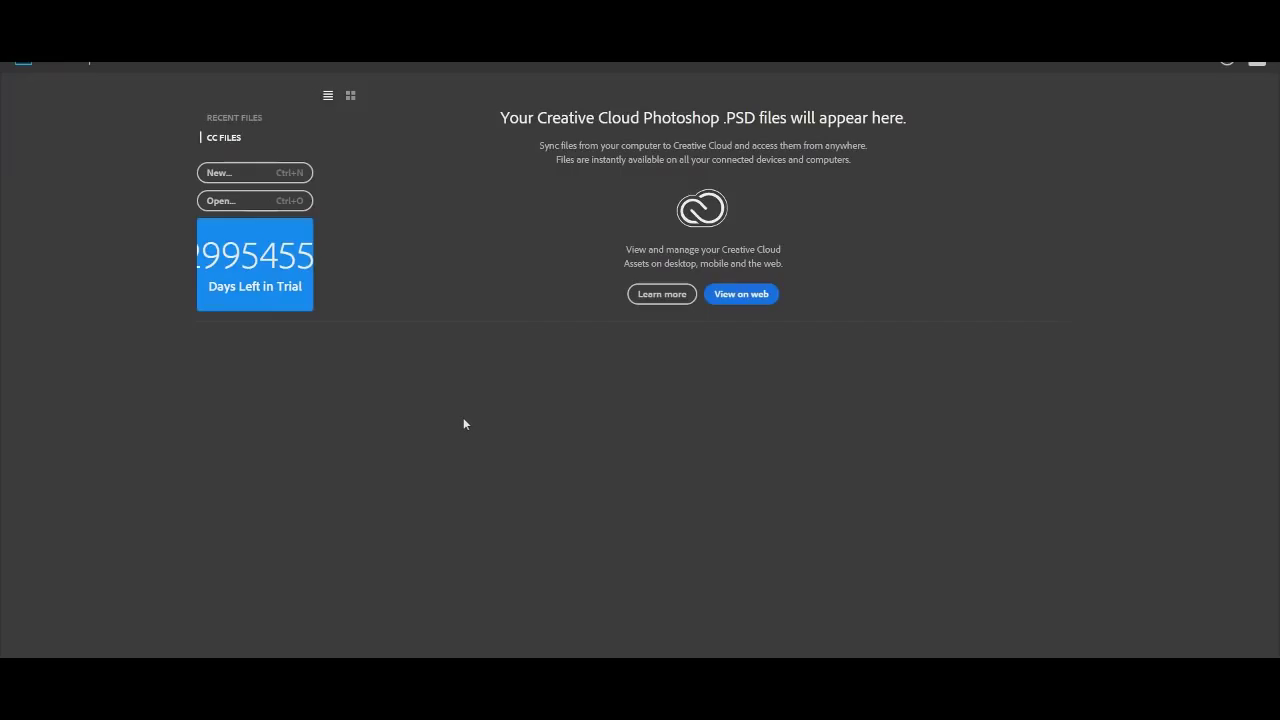
Create a new black 26.667 × 15 in document at 72 pixels/inch and unlock its Background layer
{"action": "left_click", "coordinate": [240, 173]}
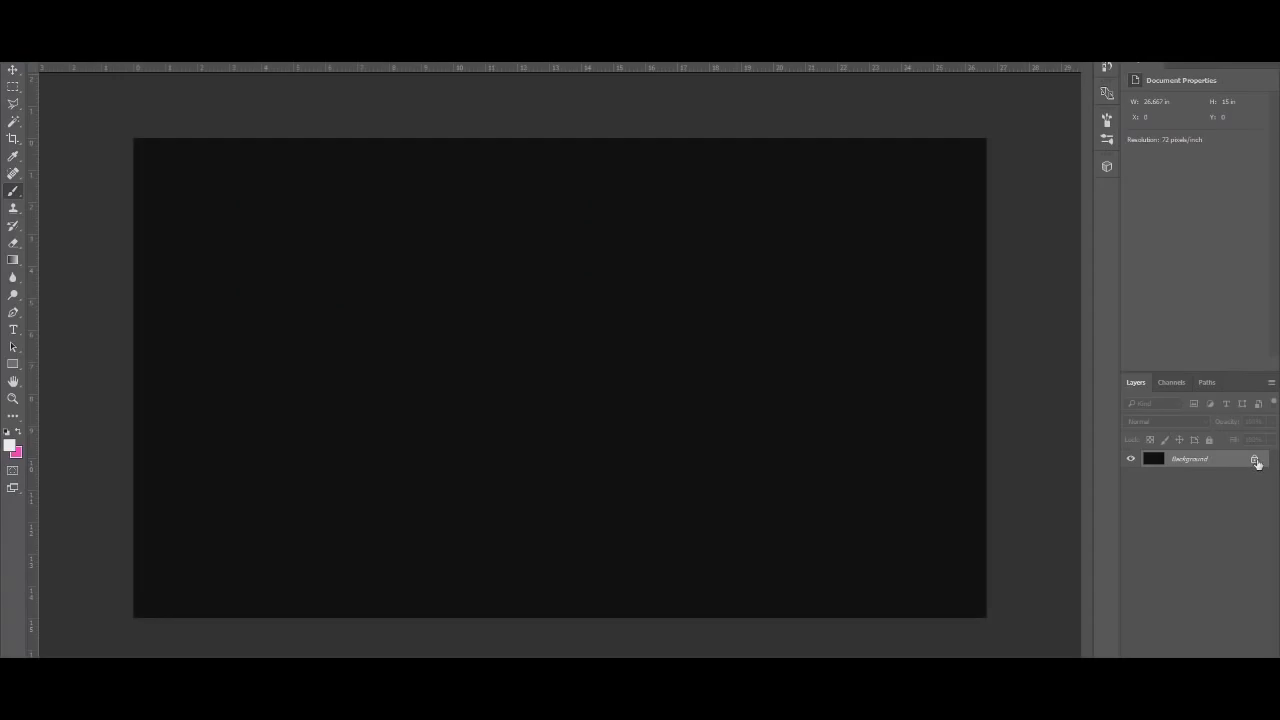
{"action": "left_click", "coordinate": [1256, 461]}
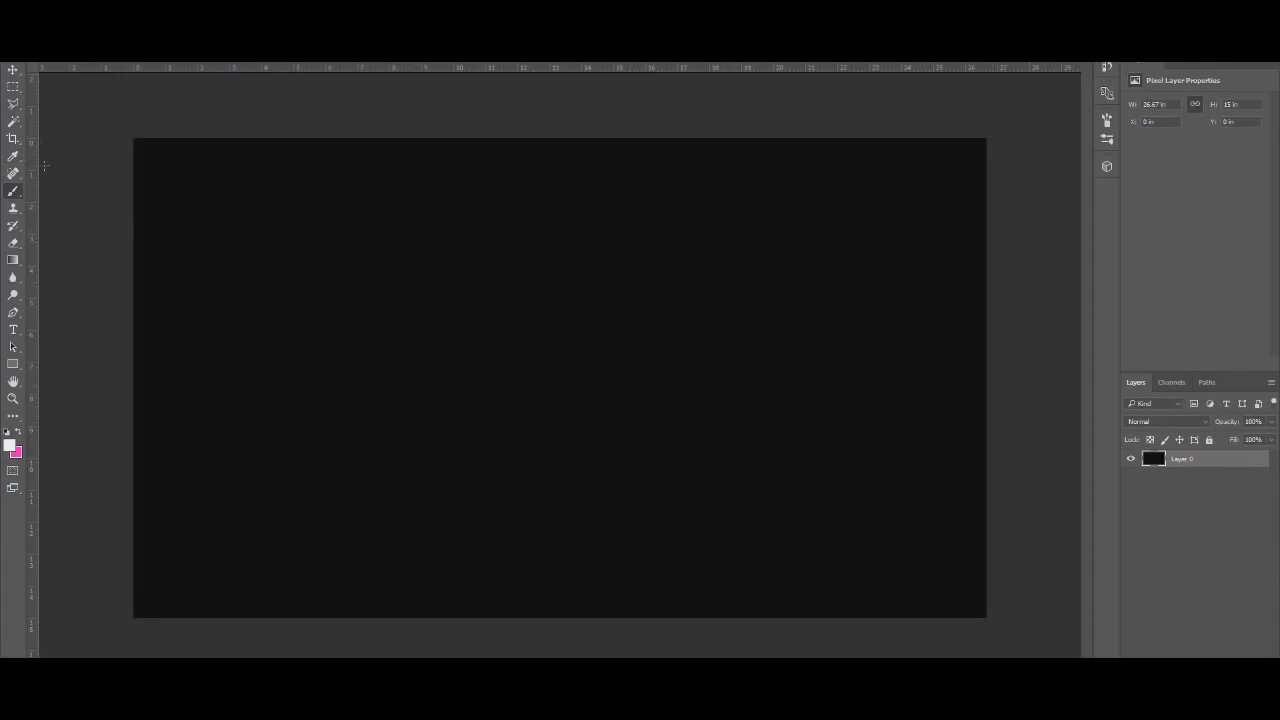
Add a text layer reading "TUTORIAL" on the black canvas
{"action": "left_click", "coordinate": [13, 330]}
{"action": "left_click", "coordinate": [407, 418]}
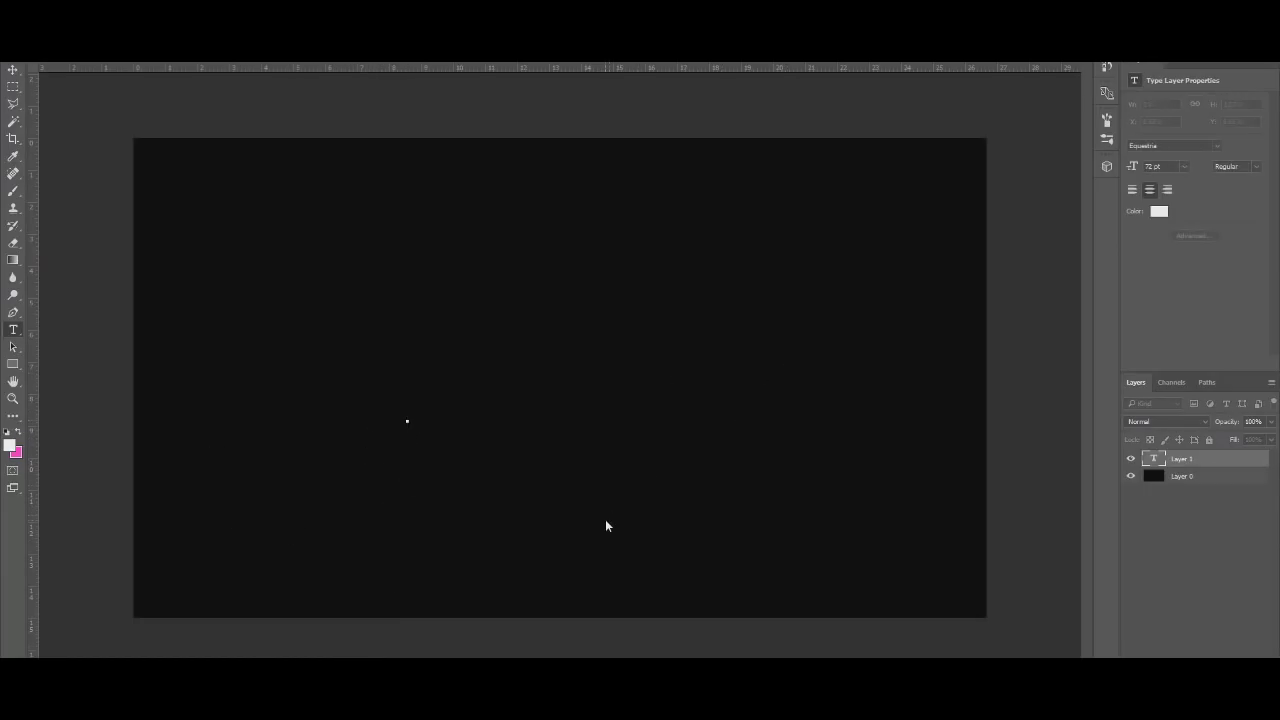
{"action": "type", "text": "TUTORIAL"}
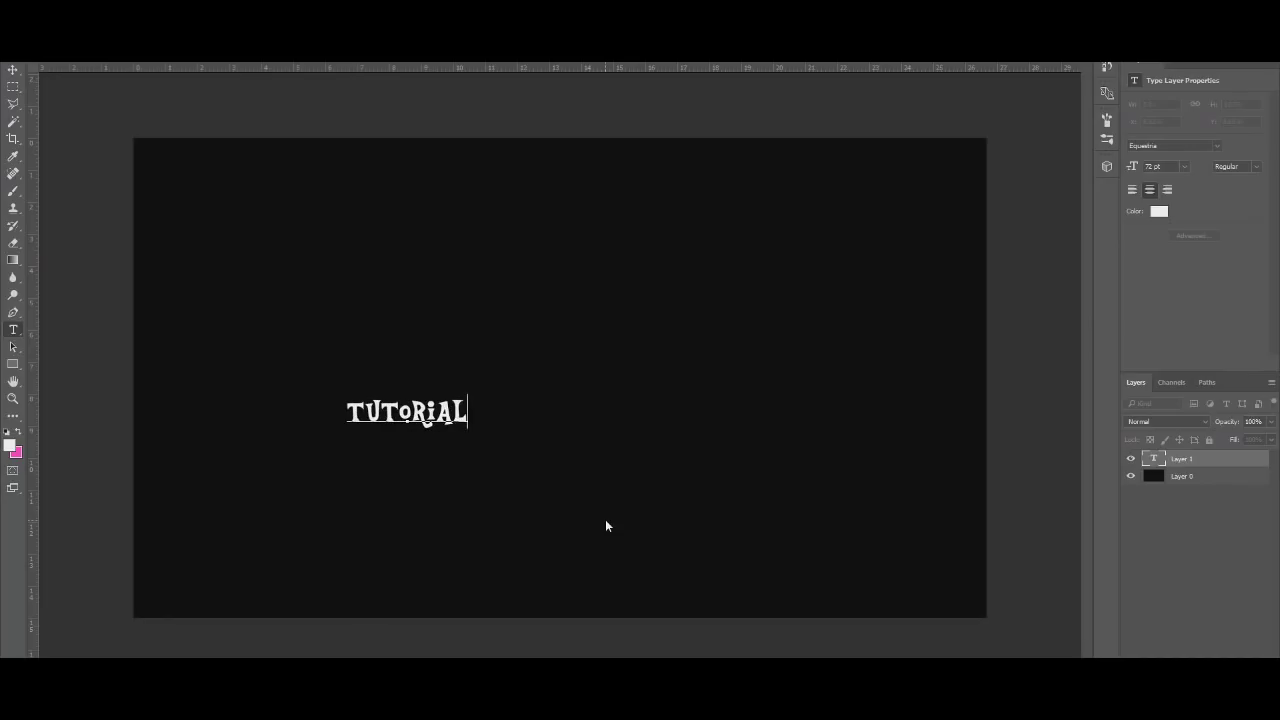
Enlarge the TUTORIAL text until it spans most of the canvas width and centre it
{"action": "left_click", "coordinate": [13, 69]}
{"action": "left_click_drag", "start_coordinate": [455, 393], "coordinate": [1057, 109]}
{"action": "left_click", "coordinate": [10, 71]}
{"action": "left_click", "coordinate": [580, 269]}
{"action": "left_click_drag", "start_coordinate": [787, 317], "coordinate": [633, 364]}
Replace the word TUTORIAL with "SXPH7Z" and centre the text on the canvas
{"action": "left_click", "coordinate": [15, 330]}
{"action": "left_click_drag", "start_coordinate": [248, 366], "coordinate": [954, 408]}
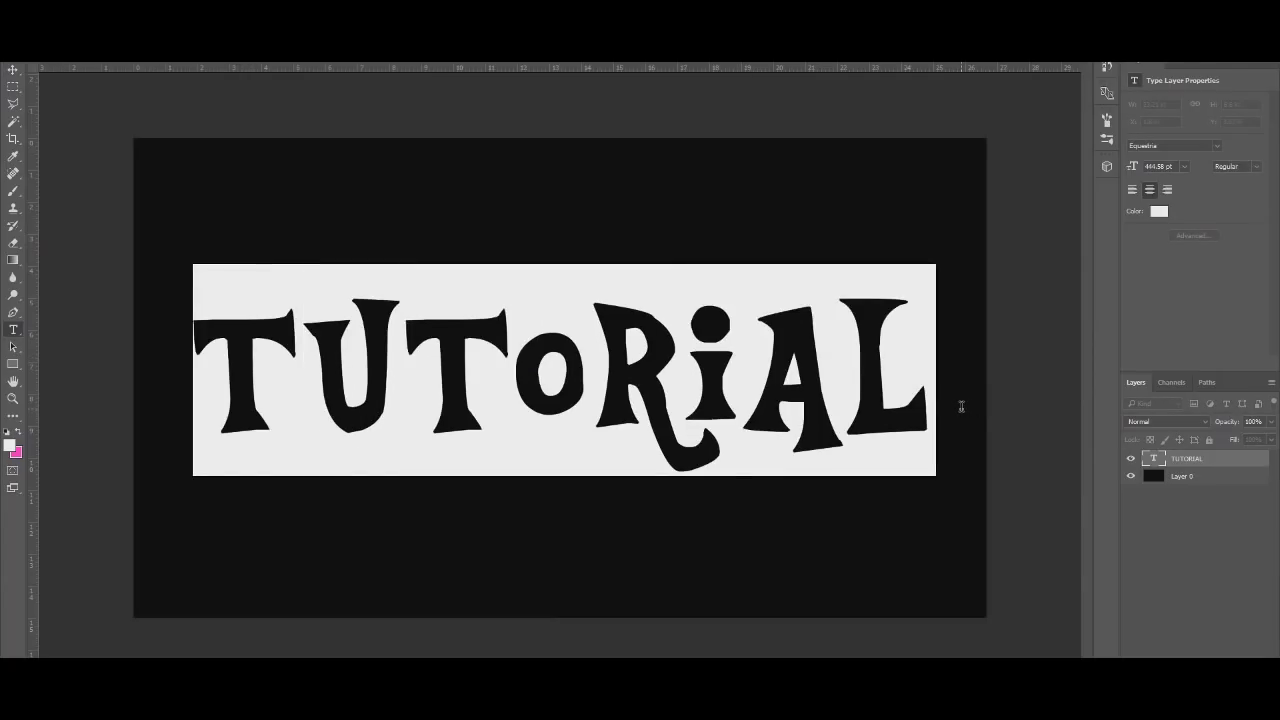
{"action": "type", "text": "SXPH7Z"}
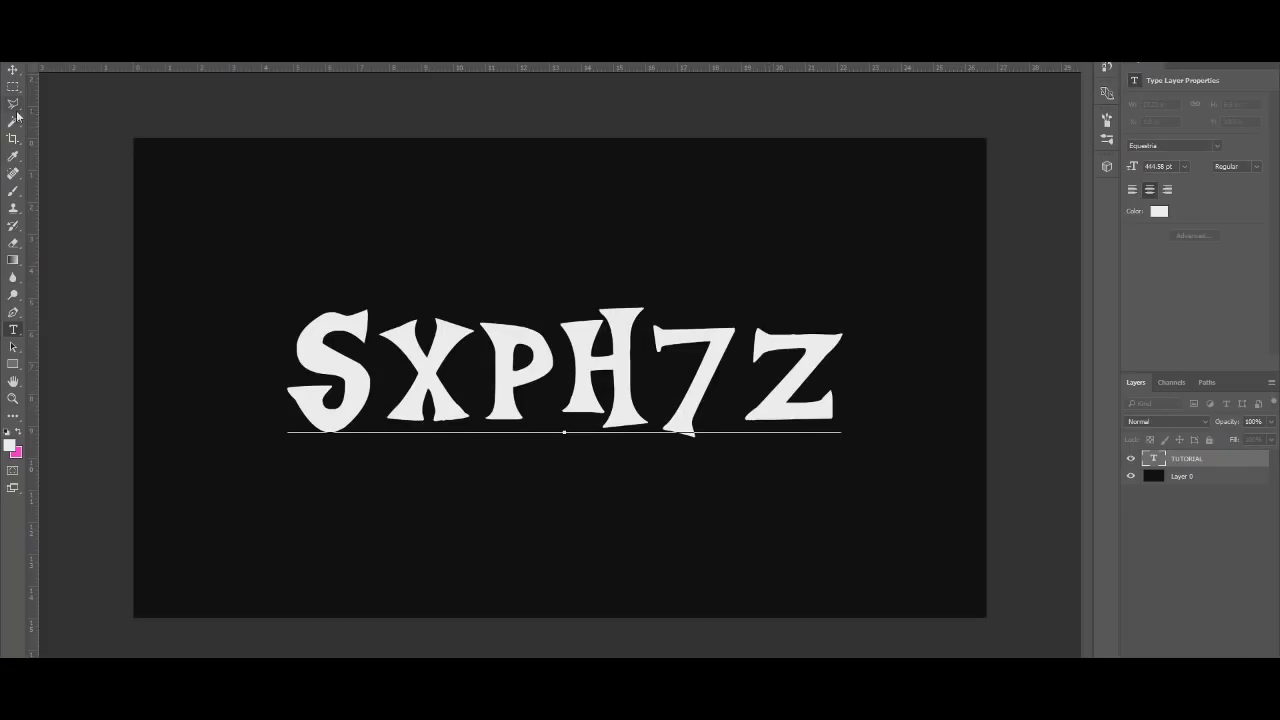
{"action": "left_click", "coordinate": [13, 69]}
{"action": "left_click_drag", "start_coordinate": [743, 224], "coordinate": [736, 231]}
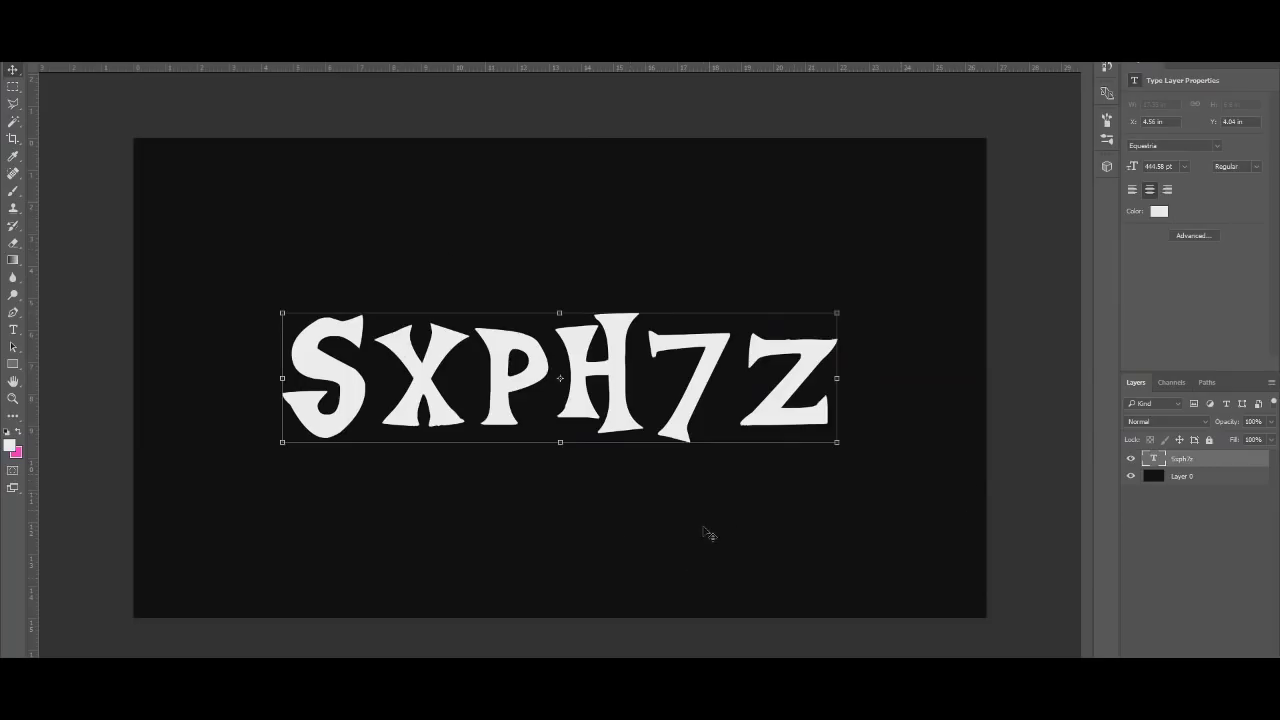
Preview fonts for the SXPH7Z text and choose Equestria
{"action": "key", "text": "t"}
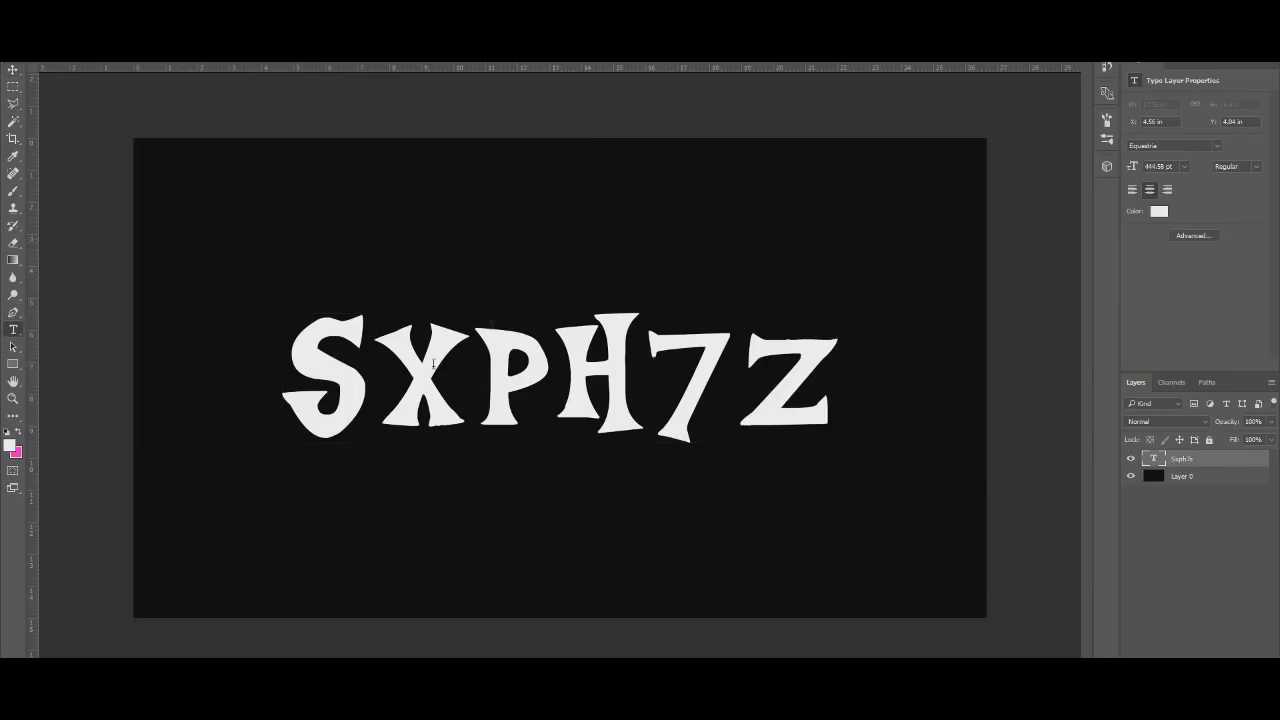
{"action": "left_click", "coordinate": [201, 60]}
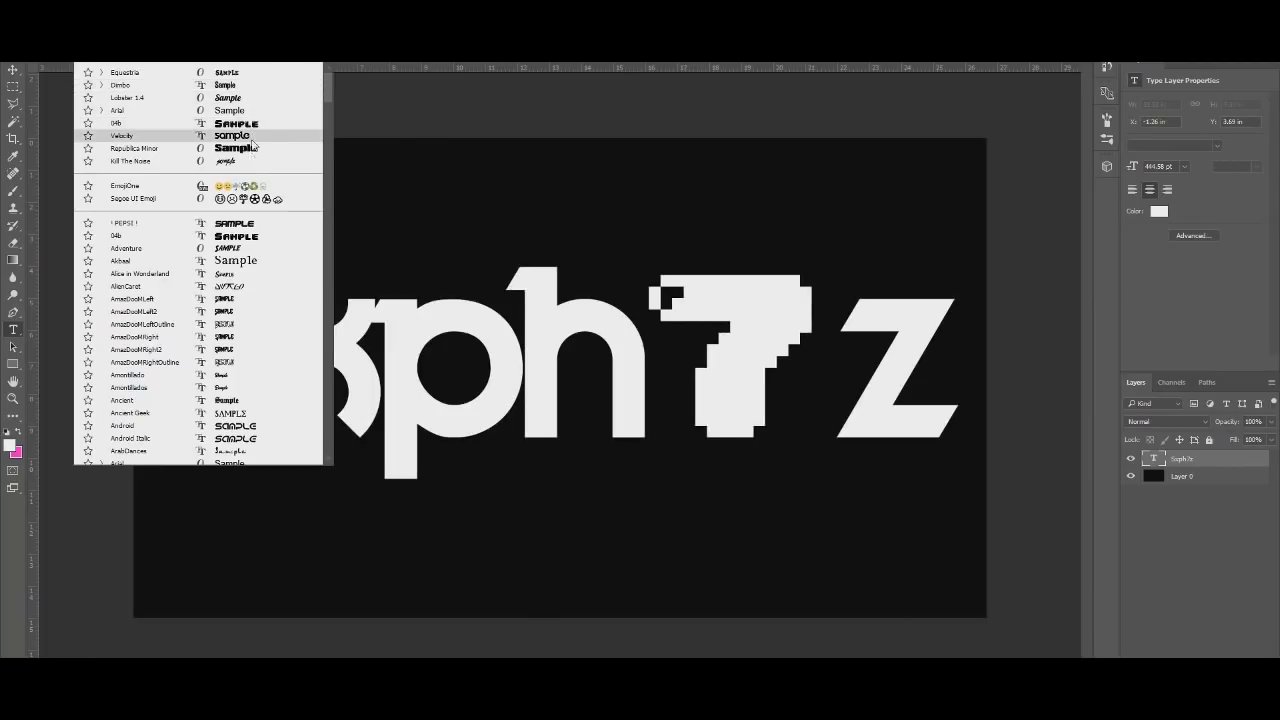
{"action": "left_click", "coordinate": [237, 76]}
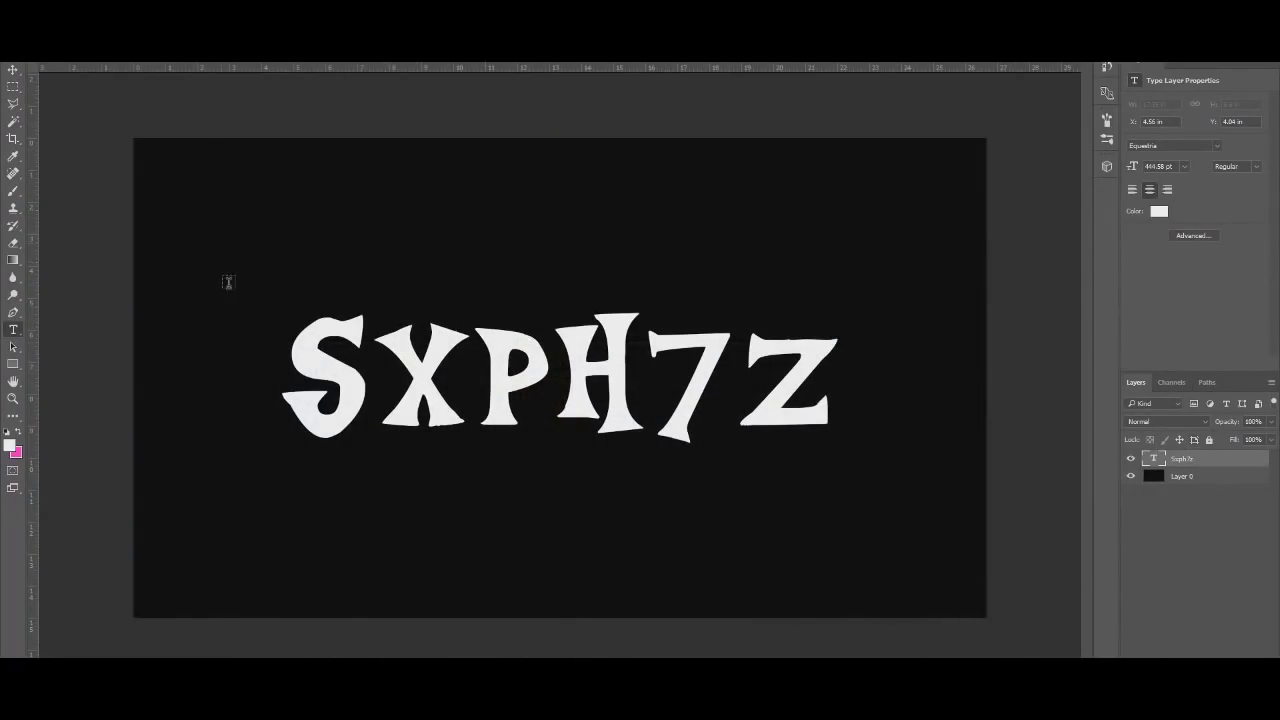
{"action": "left_click", "coordinate": [14, 70]}
{"action": "left_click", "coordinate": [13, 329]}
Add a Gradient Overlay to the text layer and set its blend mode to Normal
{"action": "right_click", "coordinate": [1178, 462]}
{"action": "left_click", "coordinate": [934, 121]}
{"action": "left_click", "coordinate": [784, 128]}
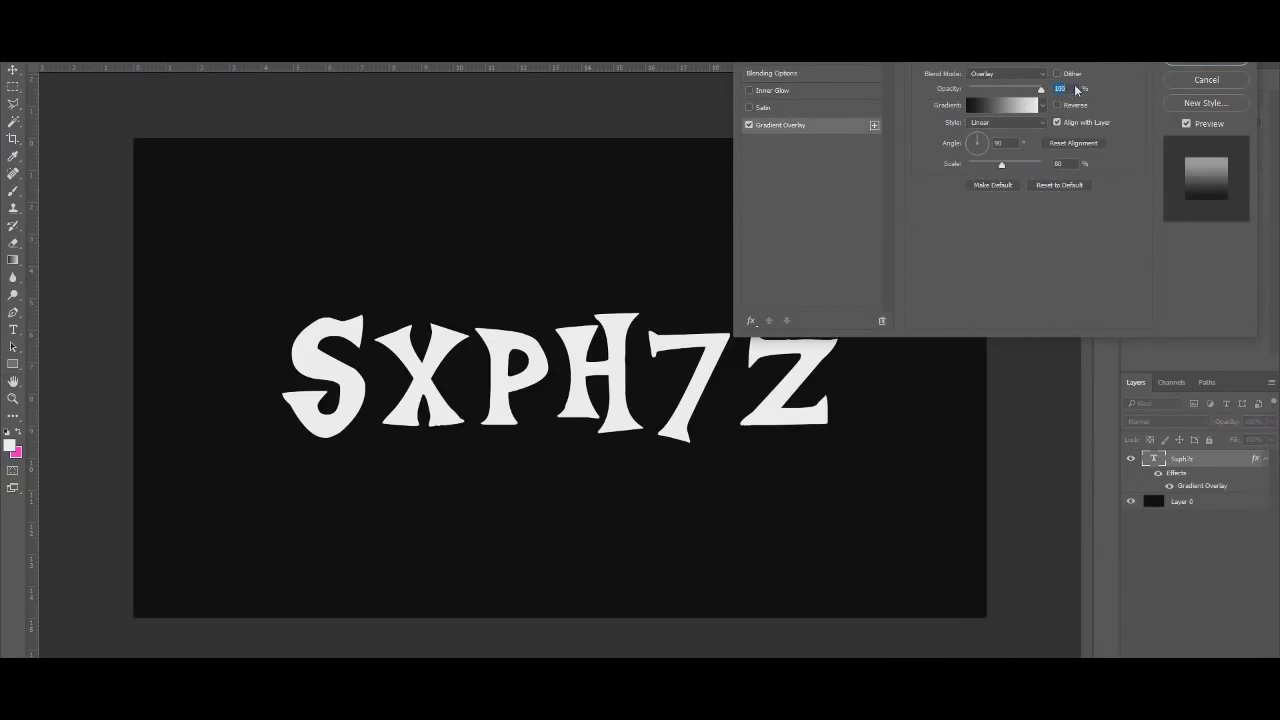
{"action": "left_click", "coordinate": [1008, 75]}
{"action": "left_click", "coordinate": [1011, 86]}
Edit the overlay gradient and change its black stop at 0% to bright red
{"action": "left_click", "coordinate": [1003, 105]}
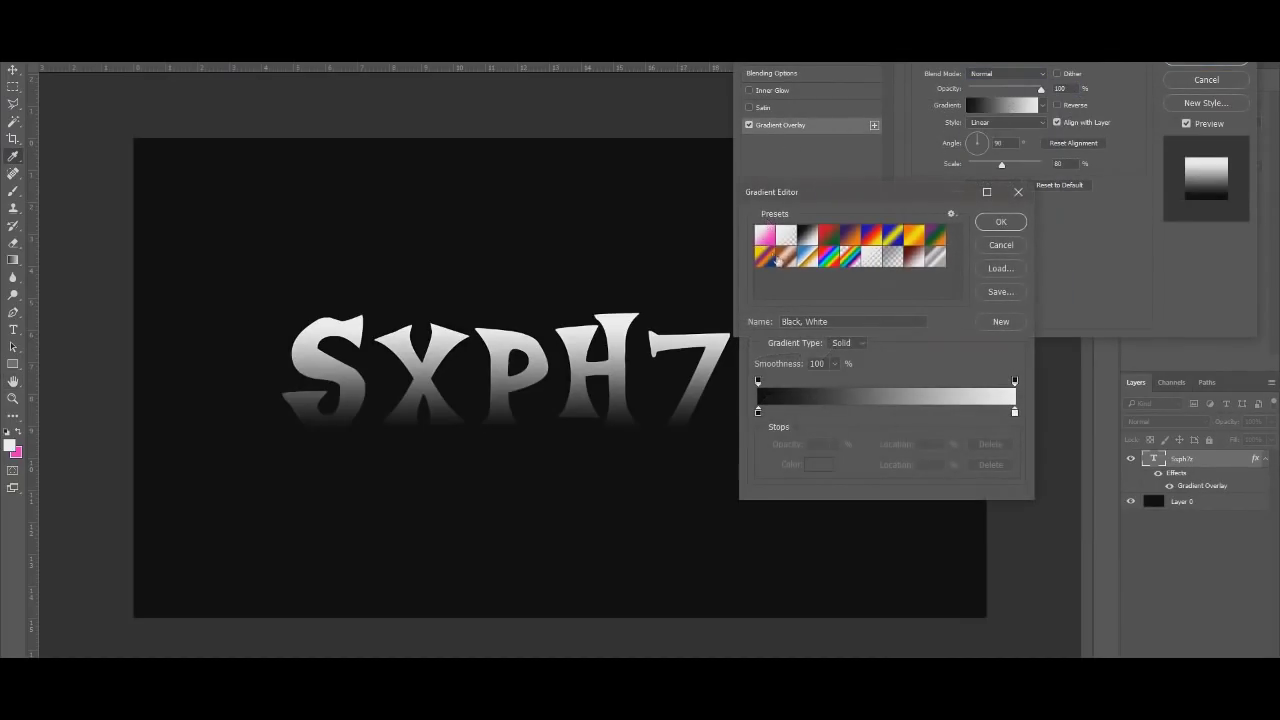
{"action": "double_click", "coordinate": [758, 412]}
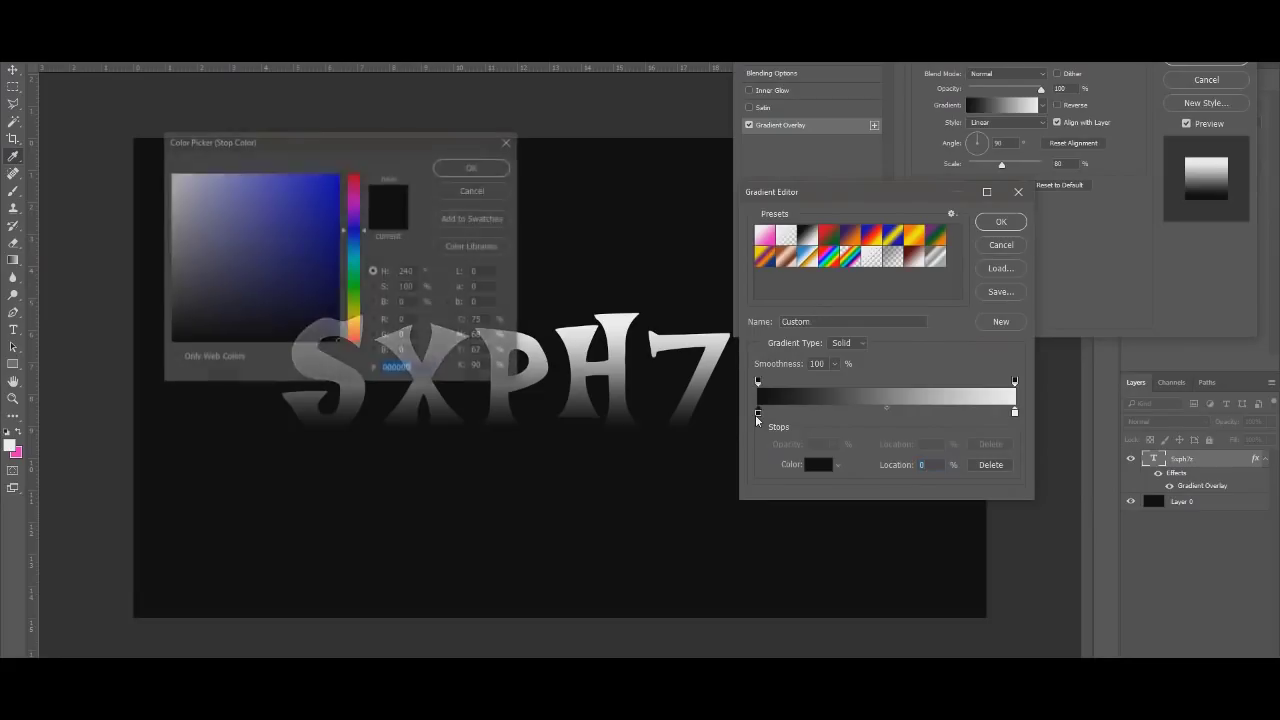
{"action": "mouse_move", "coordinate": [356, 195]}
{"action": "left_mouse_down"}
{"action": "mouse_move", "coordinate": [349, 183]}
{"action": "mouse_move", "coordinate": [434, 151]}
{"action": "mouse_move", "coordinate": [298, 235]}
{"action": "mouse_move", "coordinate": [307, 284]}
{"action": "left_mouse_up"}
{"action": "left_click", "coordinate": [307, 283]}
{"action": "left_click", "coordinate": [318, 217]}
{"action": "left_click_drag", "start_coordinate": [358, 192], "coordinate": [355, 162]}
{"action": "left_click", "coordinate": [339, 177]}
{"action": "left_click", "coordinate": [466, 166]}
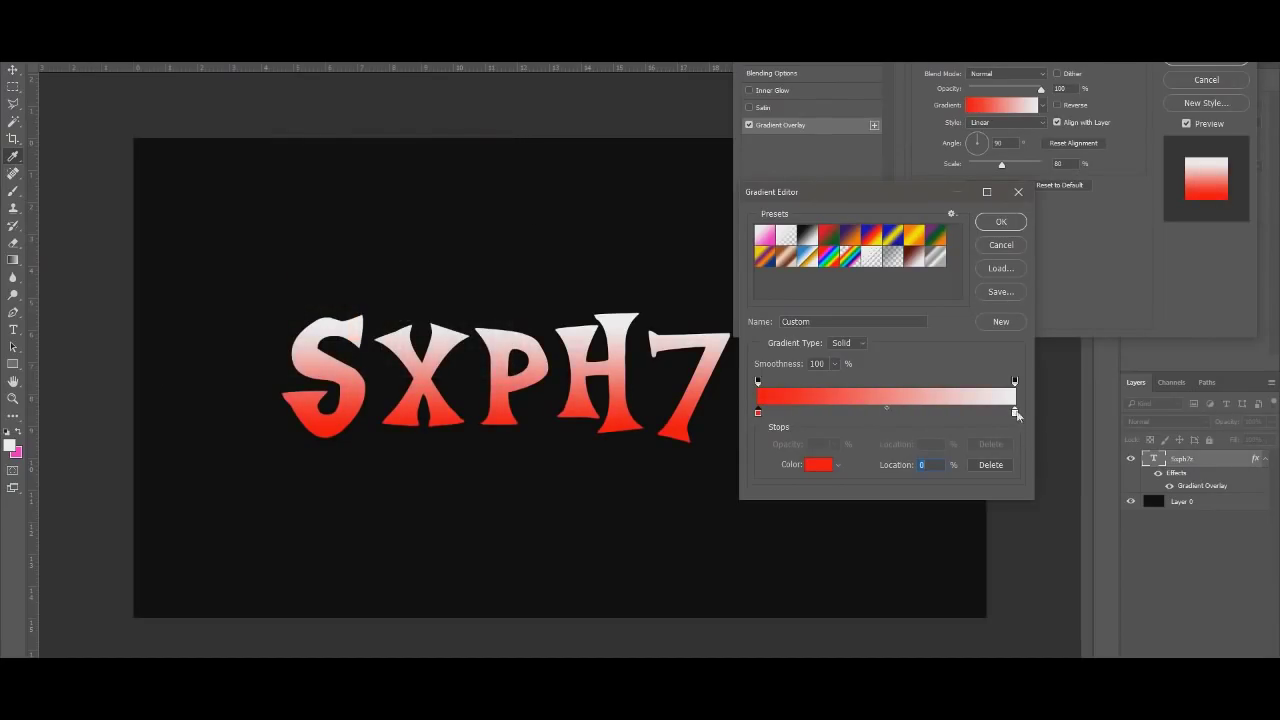
Change the gradient's white stop at 100% to hot pink and accept the gradient
{"action": "double_click", "coordinate": [1015, 411]}
{"action": "left_click", "coordinate": [353, 197]}
{"action": "left_click", "coordinate": [338, 174]}
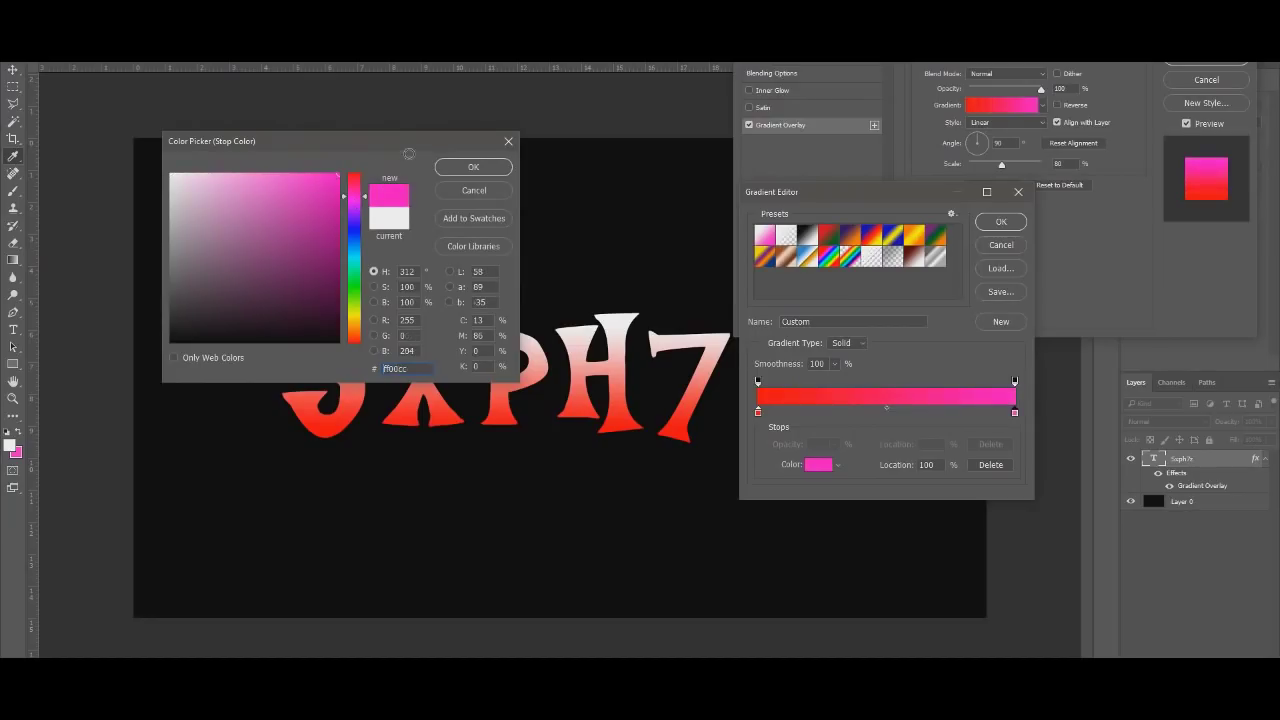
{"action": "left_click_drag", "start_coordinate": [353, 195], "coordinate": [355, 192]}
{"action": "left_click", "coordinate": [473, 166]}
{"action": "left_click", "coordinate": [1001, 221]}
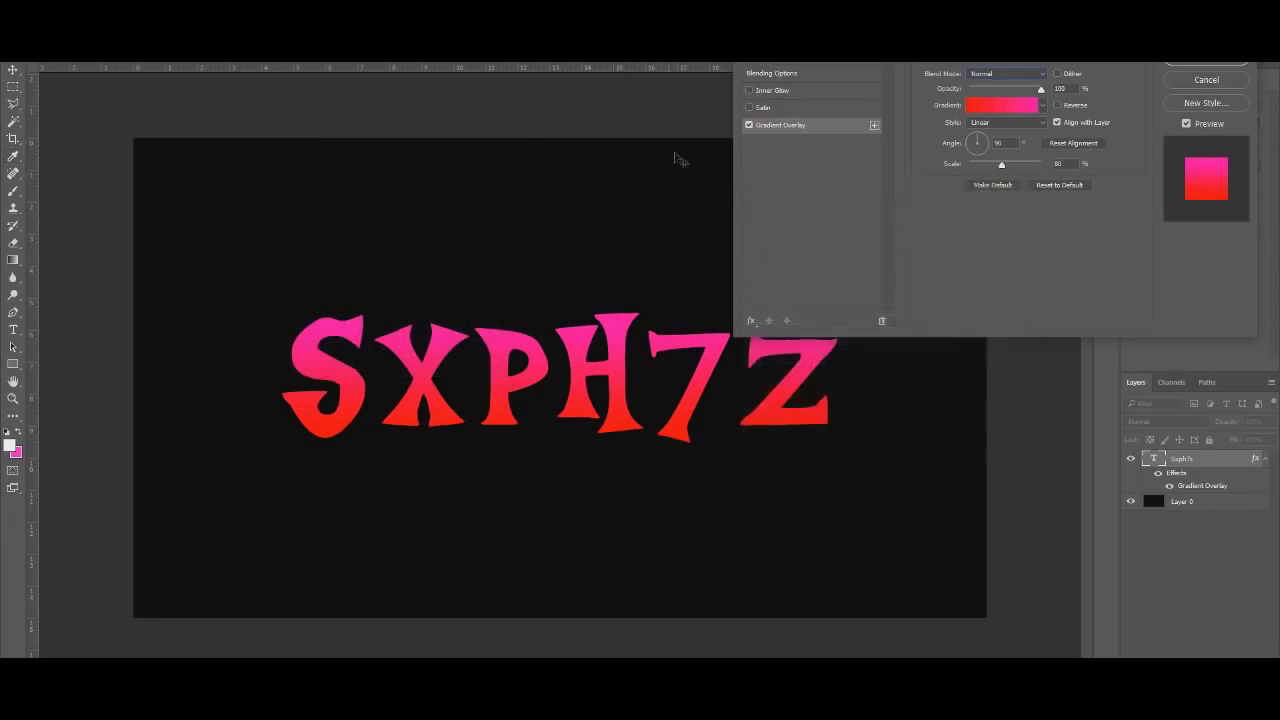
Reopen the overlay gradient, move the red stop to 28% and shift the pink stop inward to about three quarters of the ramp
{"action": "left_click", "coordinate": [1002, 104]}
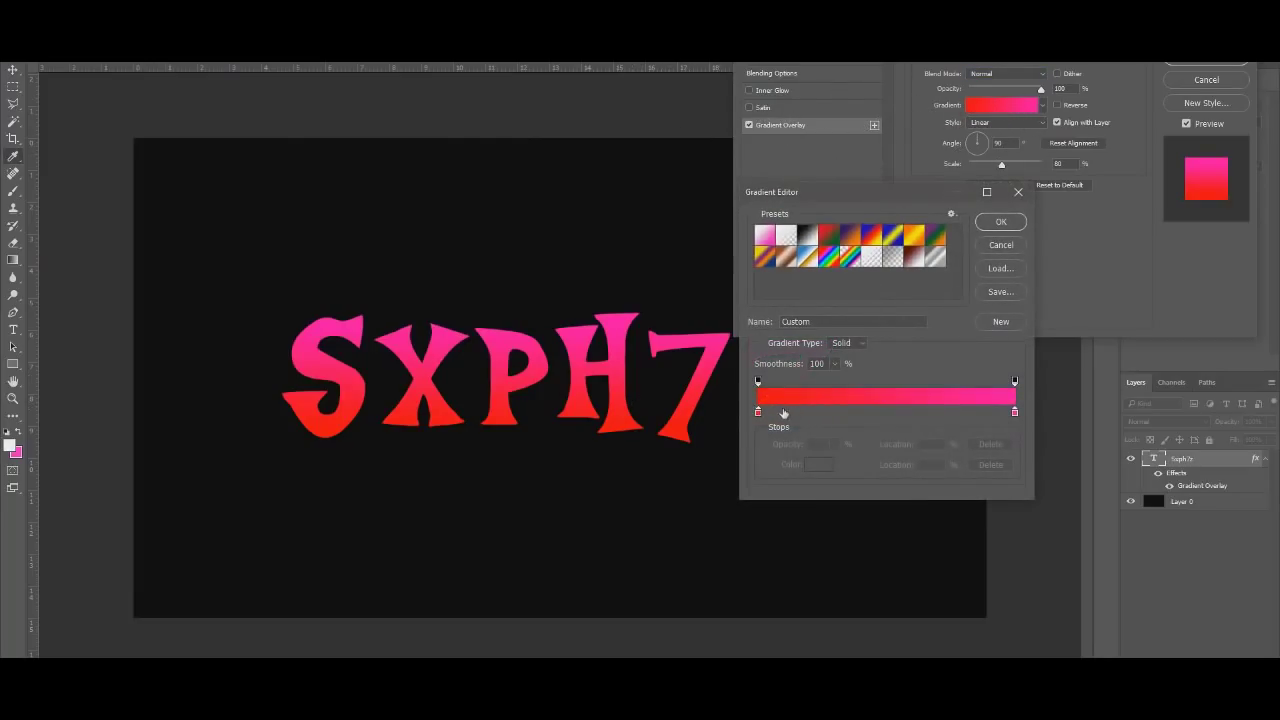
{"action": "left_click_drag", "start_coordinate": [781, 412], "coordinate": [832, 413]}
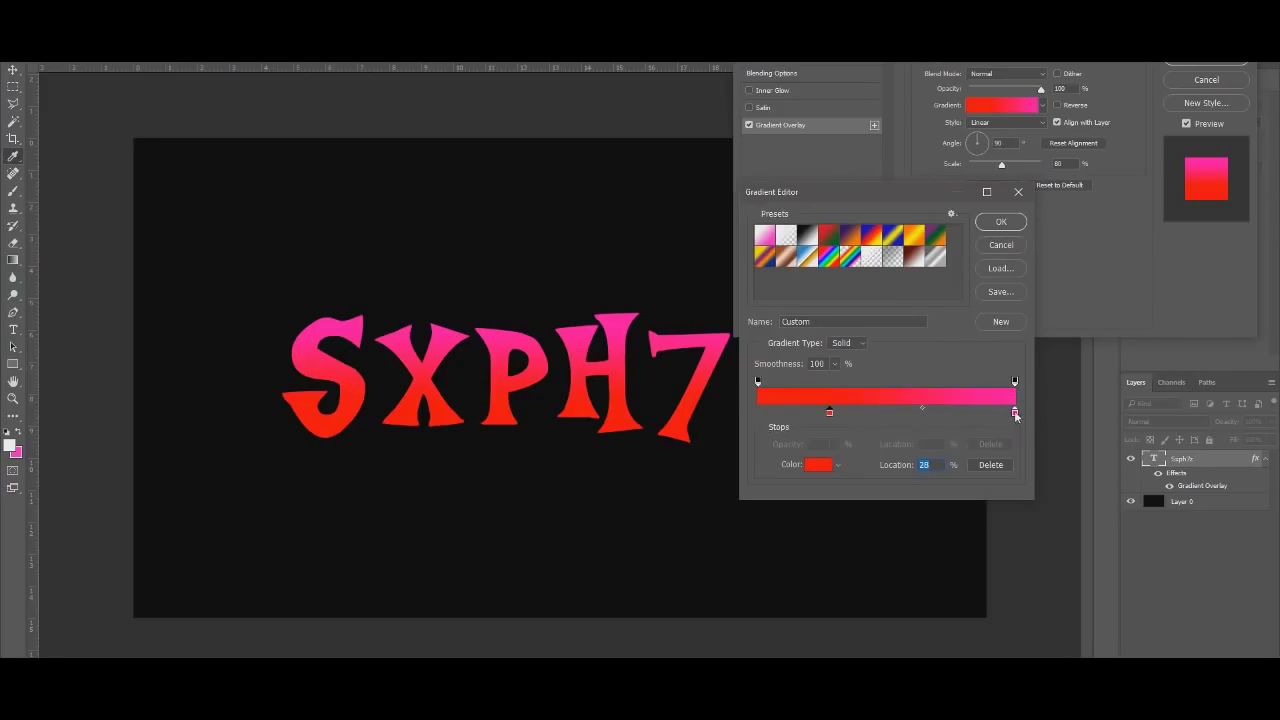
{"action": "left_click_drag", "start_coordinate": [1015, 412], "coordinate": [977, 412]}
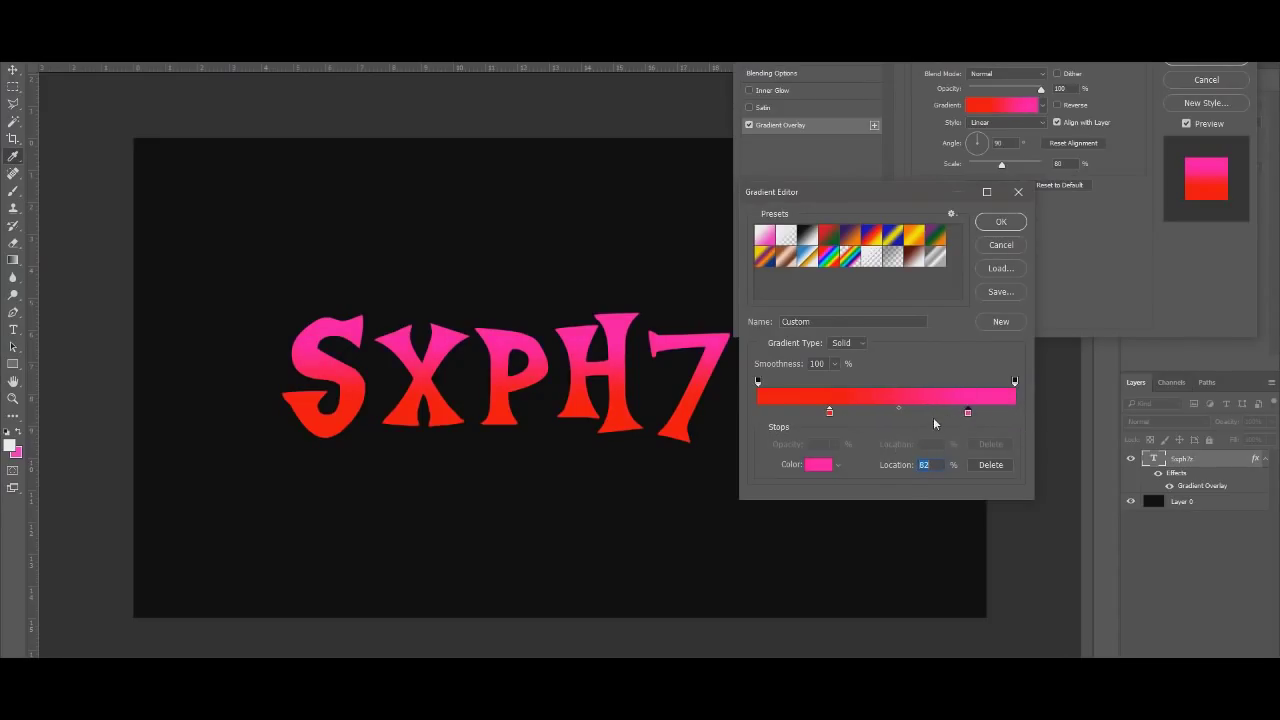
{"action": "left_click_drag", "start_coordinate": [967, 412], "coordinate": [953, 412]}
{"action": "left_click", "coordinate": [888, 409]}
Add gradient stops at 0% and 100%, and colour the 0% stop dark red
{"action": "left_click", "coordinate": [1015, 412]}
{"action": "left_click", "coordinate": [757, 412]}
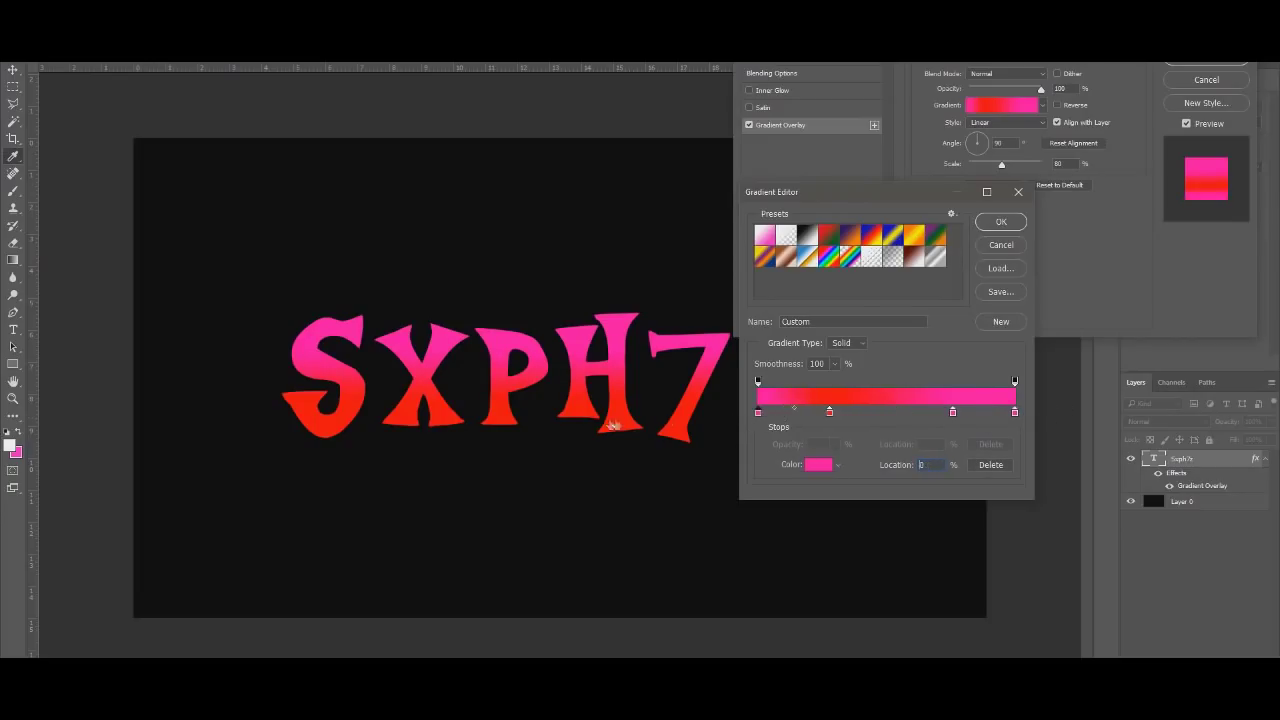
{"action": "double_click", "coordinate": [758, 412]}
{"action": "mouse_move", "coordinate": [217, 328]}
{"action": "left_mouse_down"}
{"action": "mouse_move", "coordinate": [163, 334]}
{"action": "mouse_move", "coordinate": [166, 344]}
{"action": "left_mouse_up"}
{"action": "left_click", "coordinate": [466, 169]}
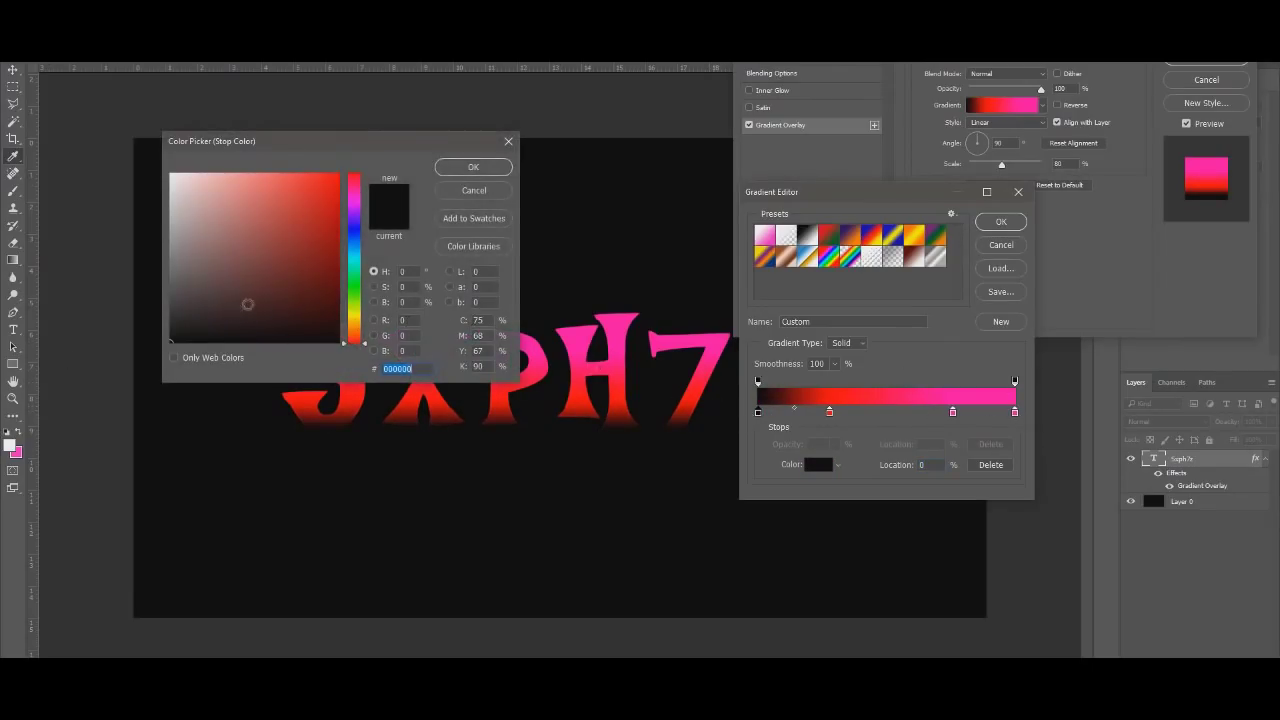
{"action": "mouse_move", "coordinate": [256, 300]}
{"action": "left_mouse_down"}
{"action": "mouse_move", "coordinate": [332, 282]}
{"action": "mouse_move", "coordinate": [310, 230]}
{"action": "left_mouse_up"}
{"action": "left_click", "coordinate": [469, 166]}
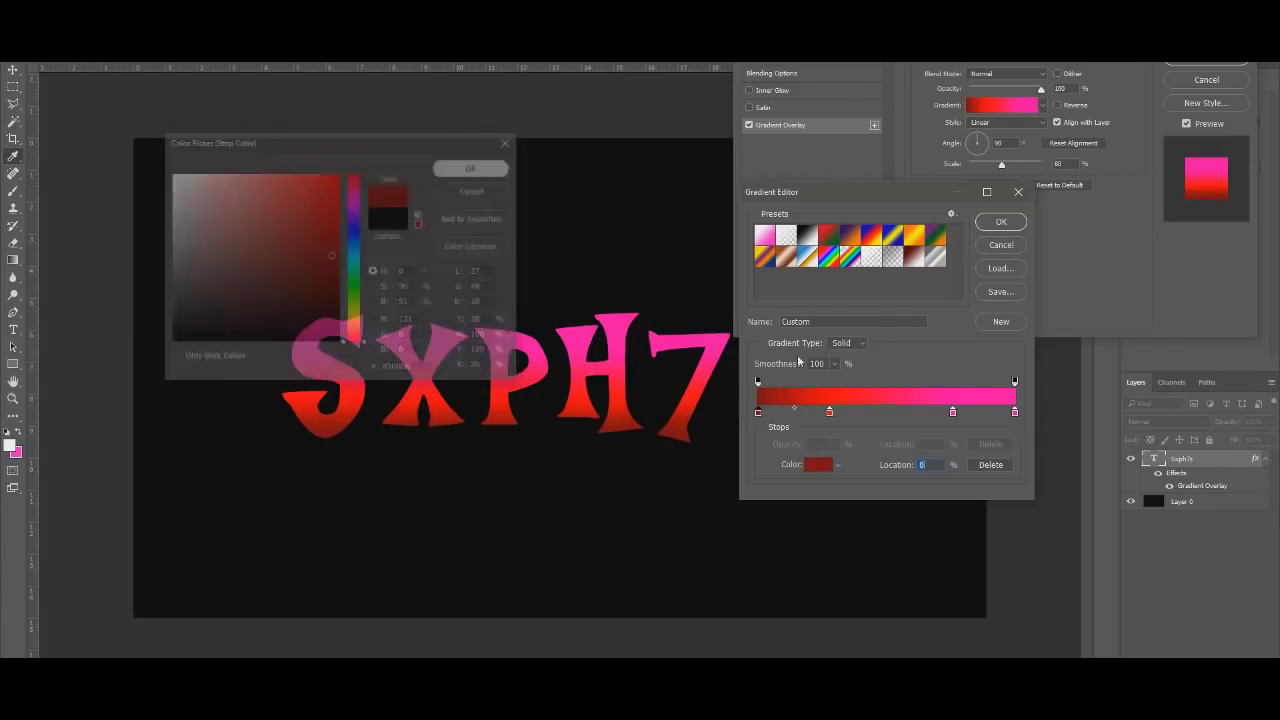
Set the gradient's 100% stop to the slightly darker pink #e724a5 and accept the gradient
{"action": "double_click", "coordinate": [1015, 411]}
{"action": "left_click", "coordinate": [329, 213]}
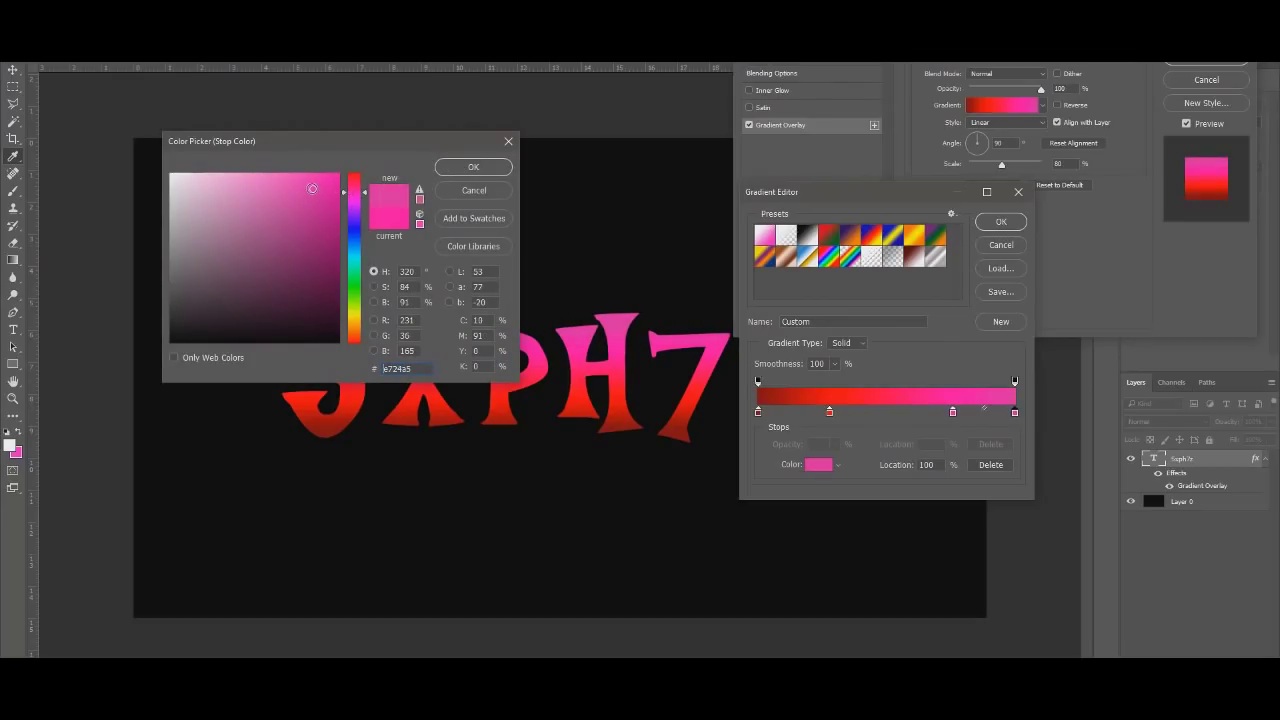
{"action": "left_click", "coordinate": [473, 166]}
{"action": "left_click", "coordinate": [1000, 221]}
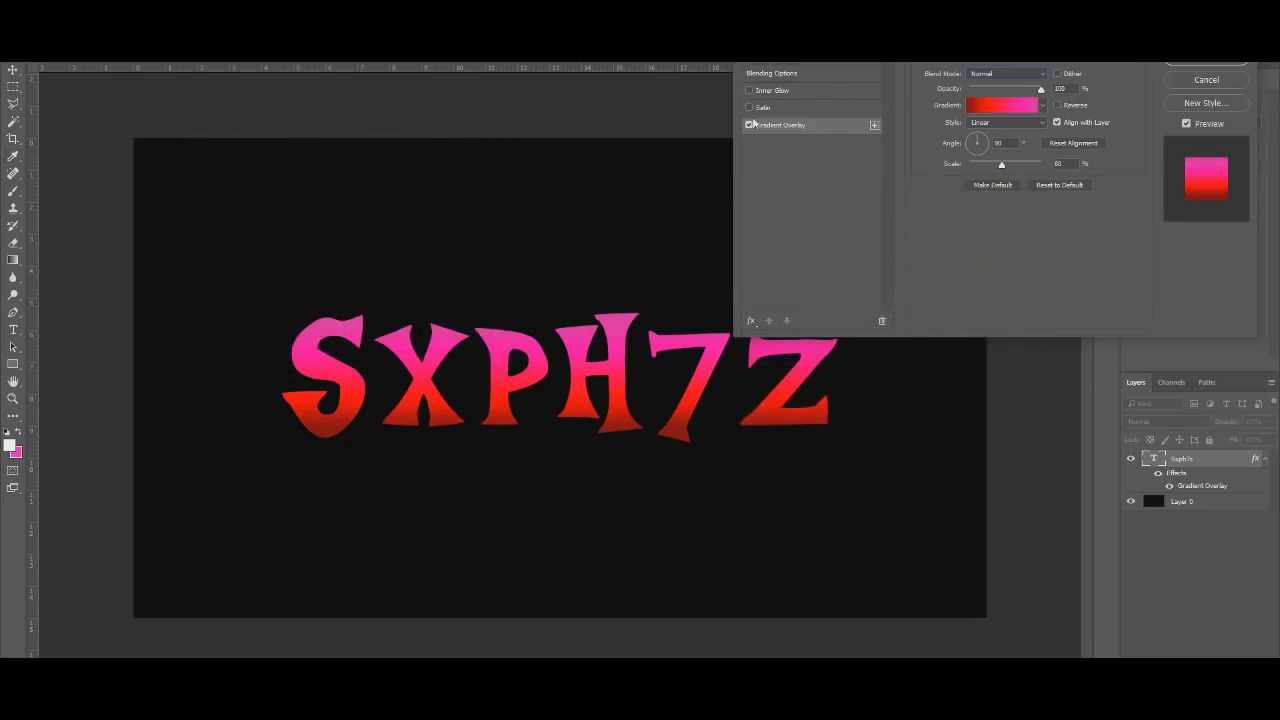
Enable an Inner Glow on the text at 18 px size and try Linear Dodge (Add) blending with reduced opacity
{"action": "left_click", "coordinate": [775, 90]}
{"action": "left_click_drag", "start_coordinate": [988, 200], "coordinate": [978, 205]}
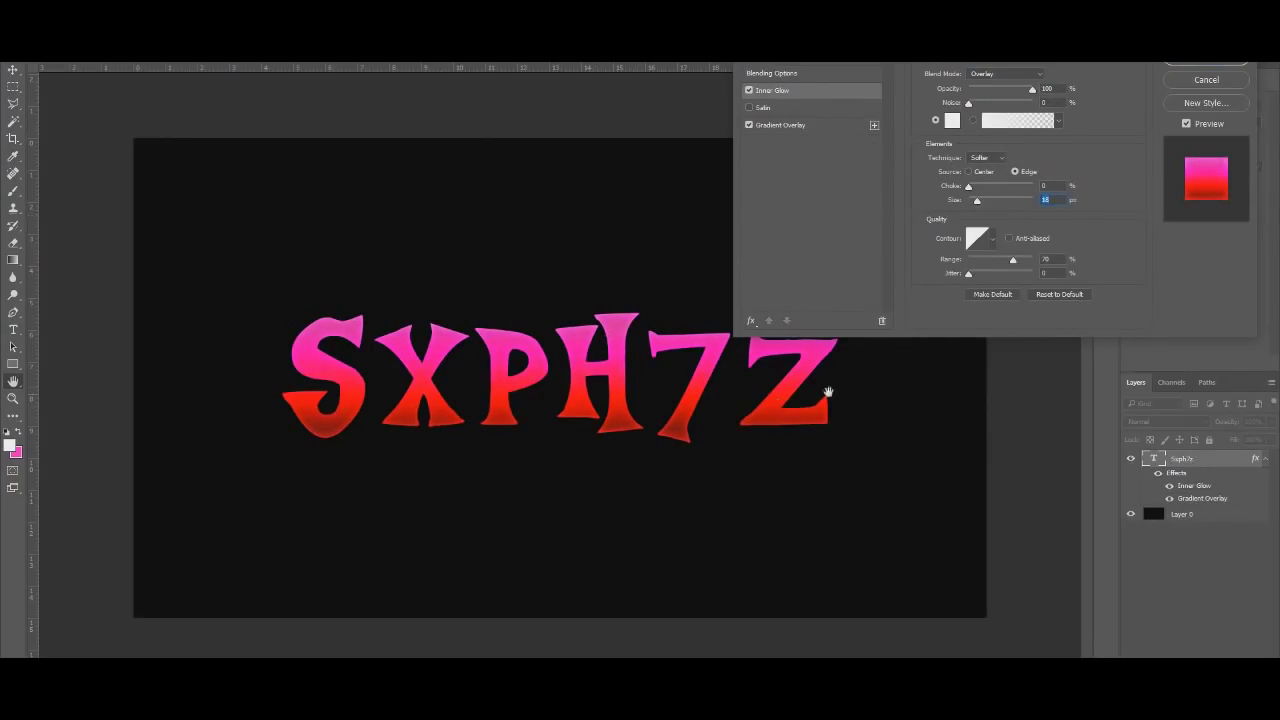
{"action": "left_click", "coordinate": [1007, 75]}
{"action": "left_click", "coordinate": [998, 160]}
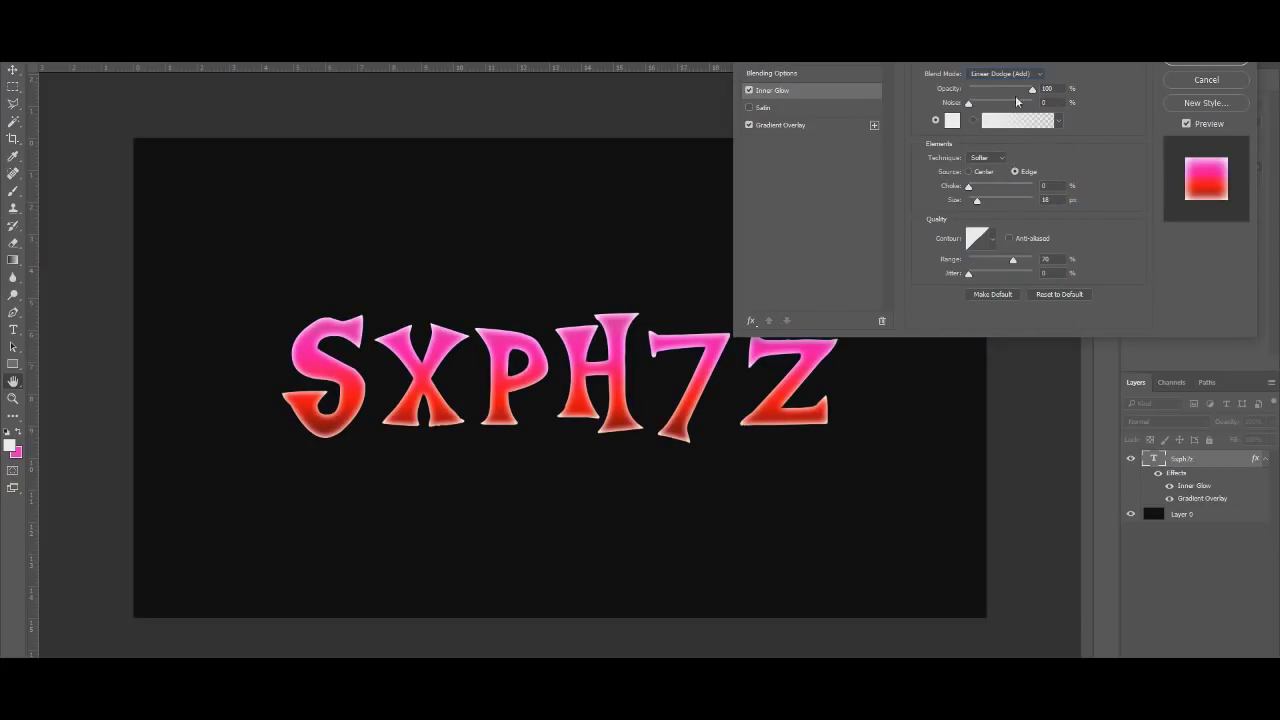
{"action": "left_click_drag", "start_coordinate": [1030, 90], "coordinate": [998, 91]}
Switch the Inner Glow's blend mode to Color Dodge and set its opacity to 65%
{"action": "left_click", "coordinate": [1005, 74]}
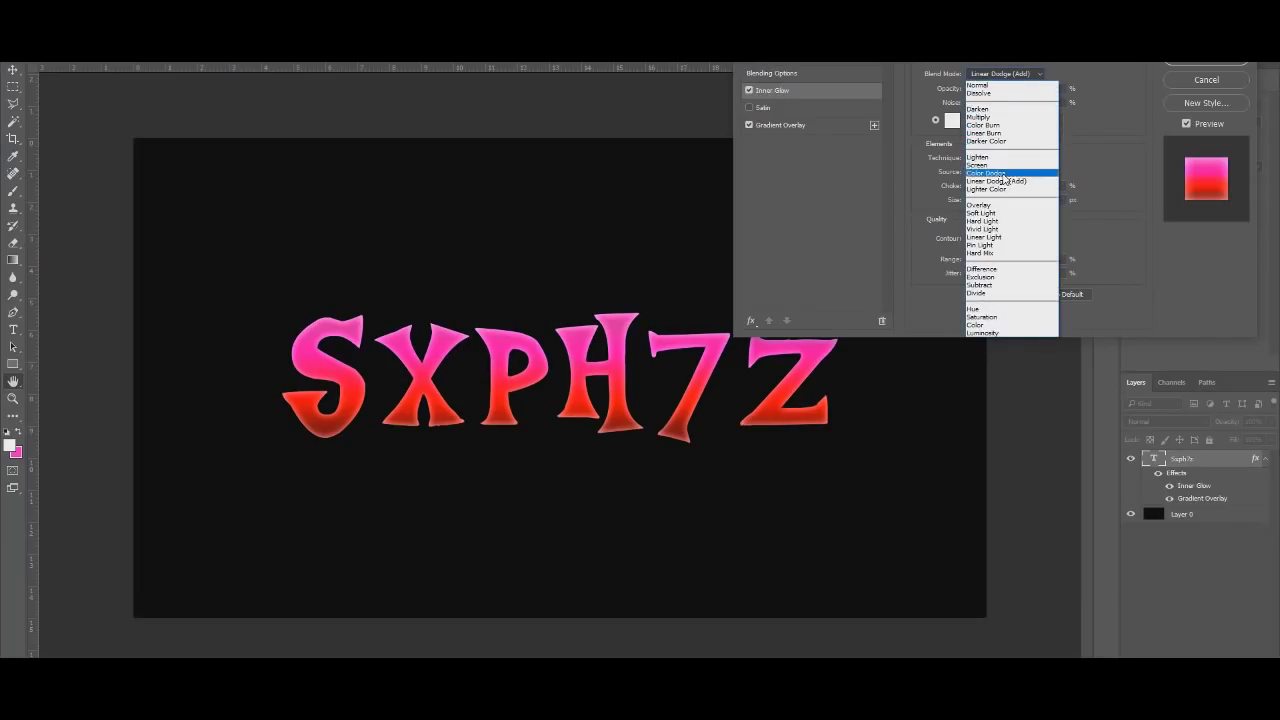
{"action": "left_click", "coordinate": [1004, 176]}
{"action": "left_click_drag", "start_coordinate": [1016, 89], "coordinate": [1009, 91]}
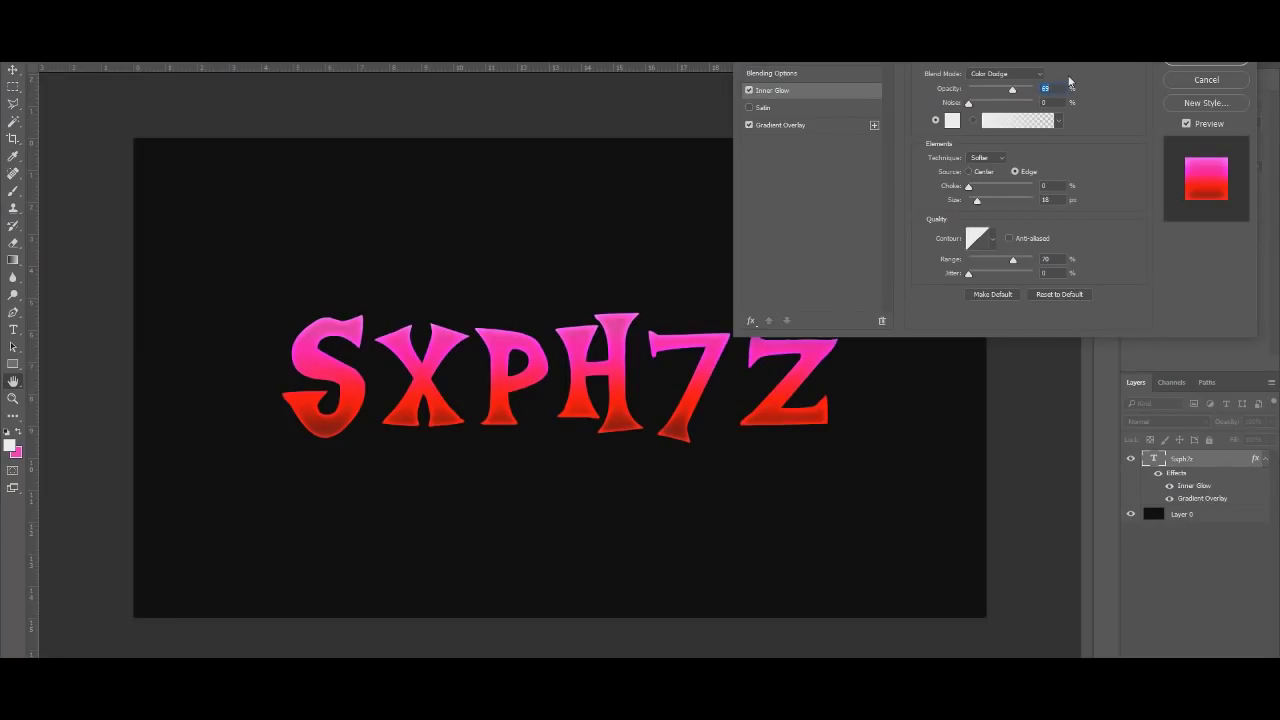
{"action": "type", "text": "65"}
{"action": "left_click_drag", "start_coordinate": [977, 200], "coordinate": [978, 205]}
Delete the Satin effect from the layer style list and add a Bevel & Emboss effect
{"action": "left_click", "coordinate": [761, 107]}
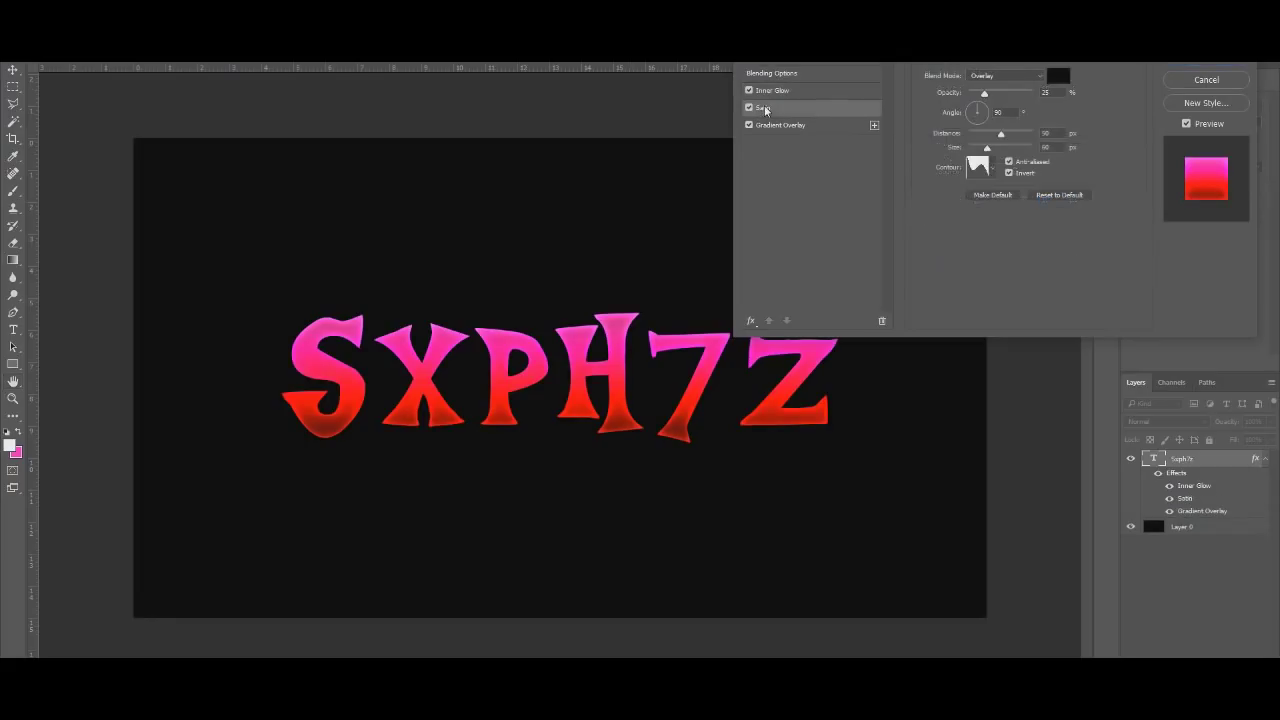
{"action": "left_click", "coordinate": [882, 320]}
{"action": "left_click", "coordinate": [751, 321]}
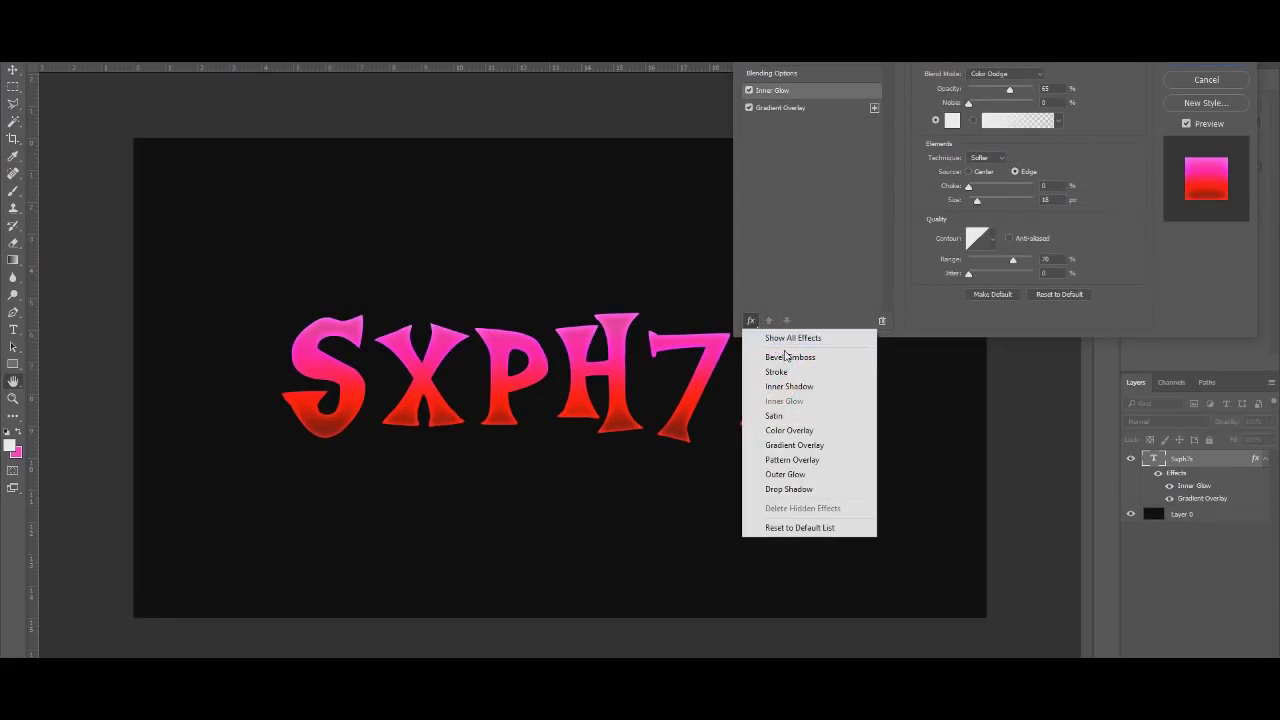
{"action": "left_click", "coordinate": [788, 357]}
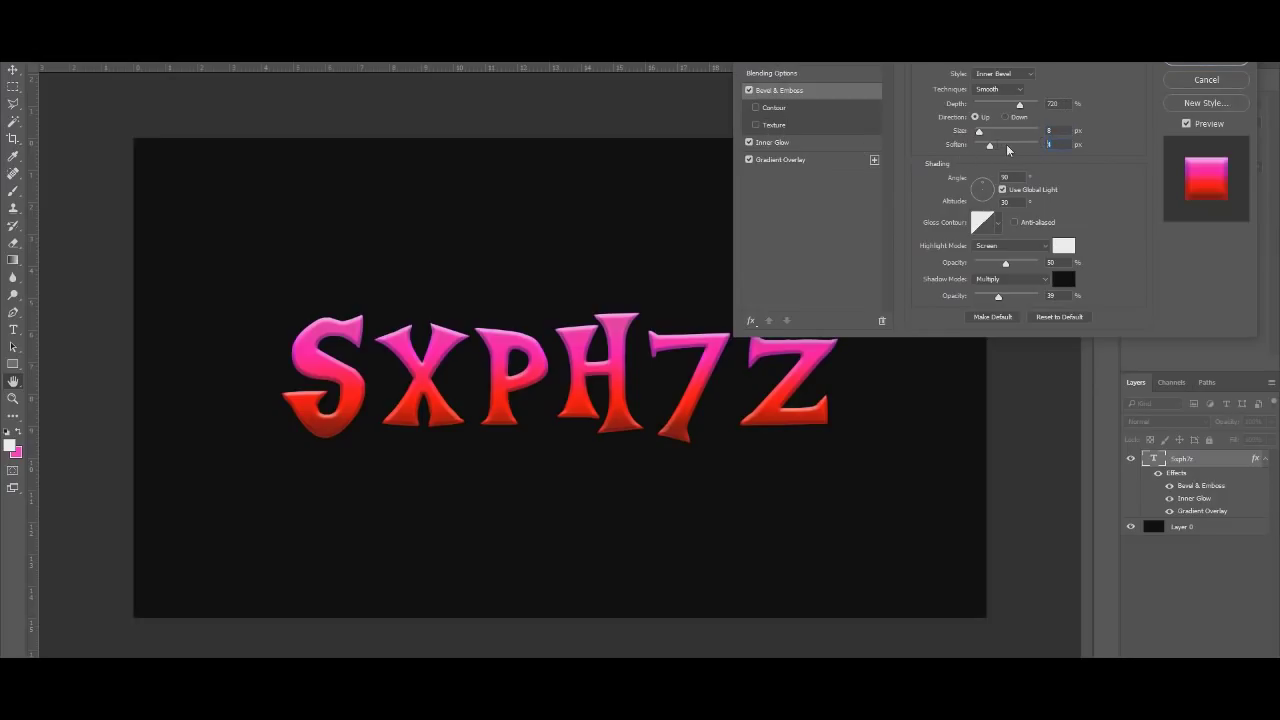
Set the Bevel & Emboss soften to 16 px and its shadow opacity to 50%, keeping the highlight mode on Screen
{"action": "left_click_drag", "start_coordinate": [1006, 145], "coordinate": [1098, 142]}
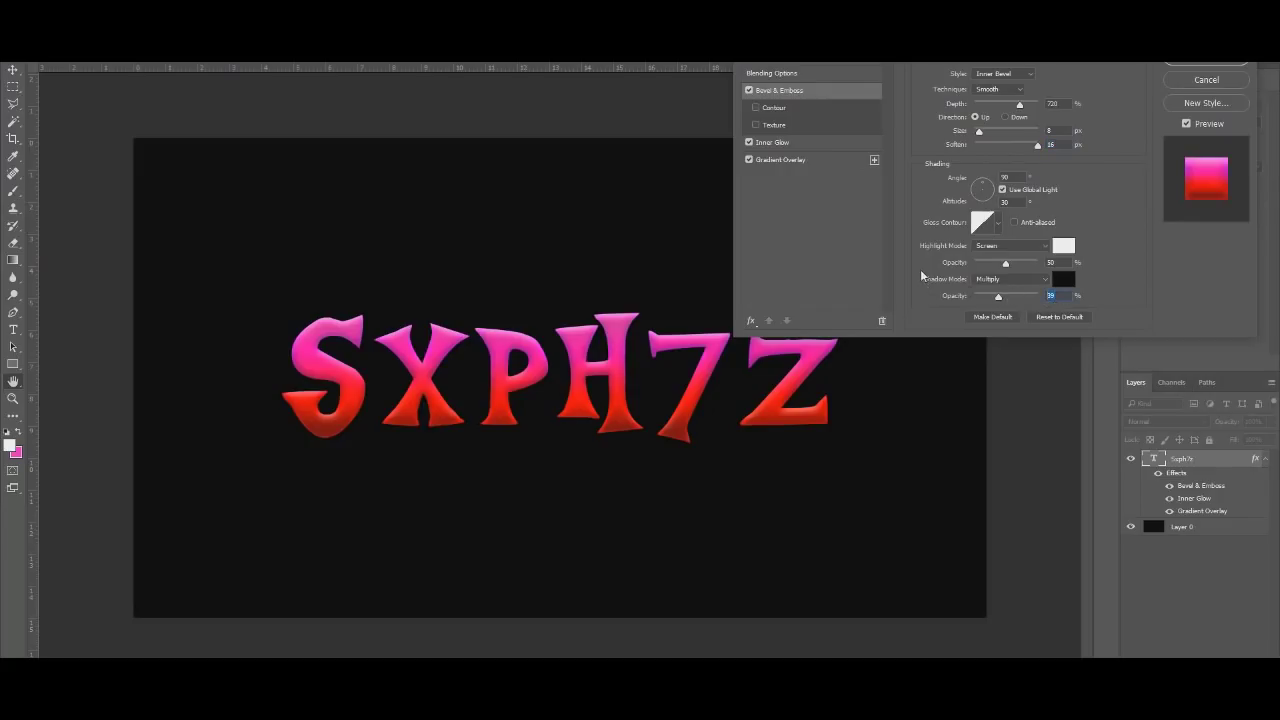
{"action": "type", "text": "50"}
{"action": "left_click", "coordinate": [1010, 245]}
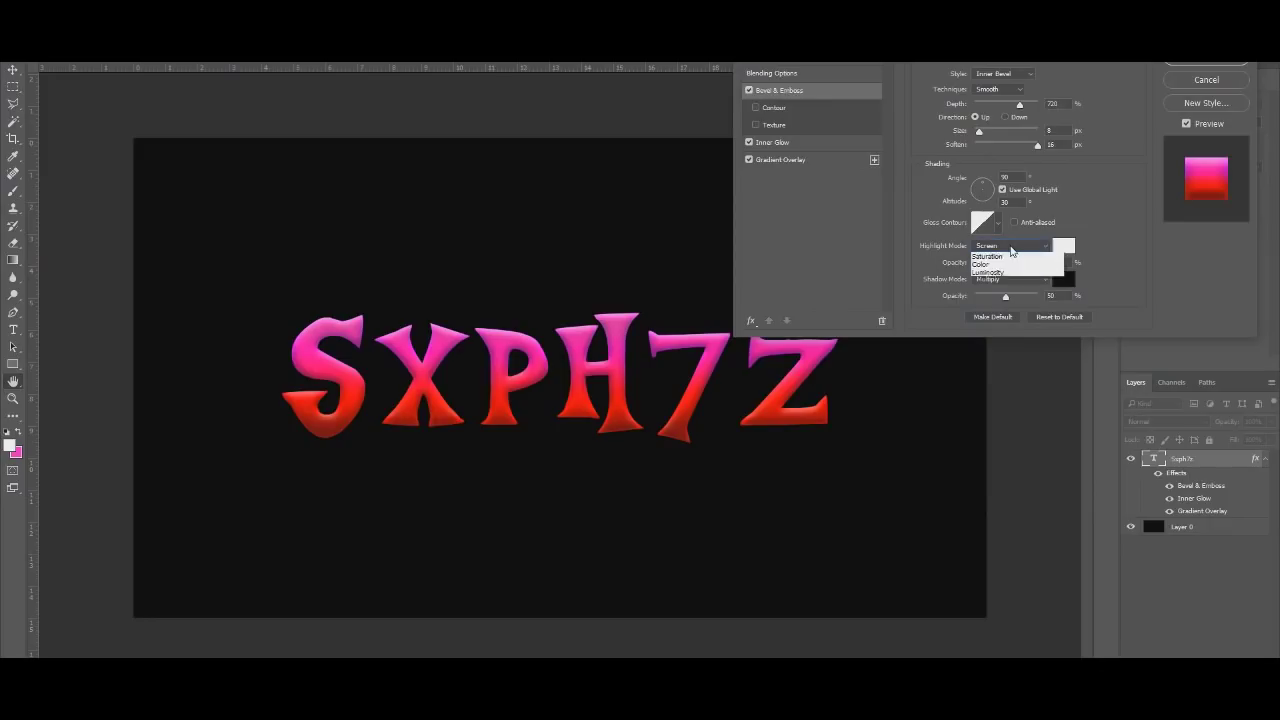
{"action": "left_click", "coordinate": [1174, 299]}
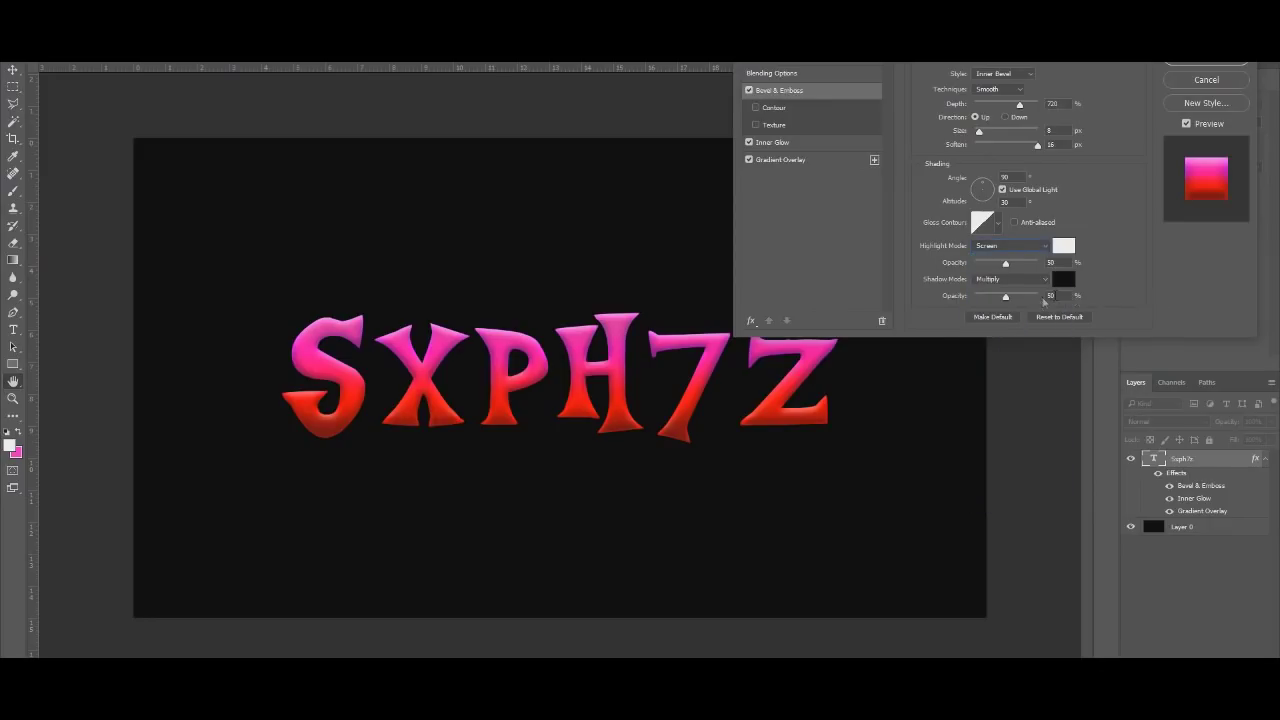
Accept the layer style settings and rasterize the text layer's style
{"action": "left_click", "coordinate": [1017, 283]}
{"action": "left_click", "coordinate": [1000, 321]}
{"action": "left_click", "coordinate": [1216, 63]}
{"action": "right_click", "coordinate": [1207, 467]}
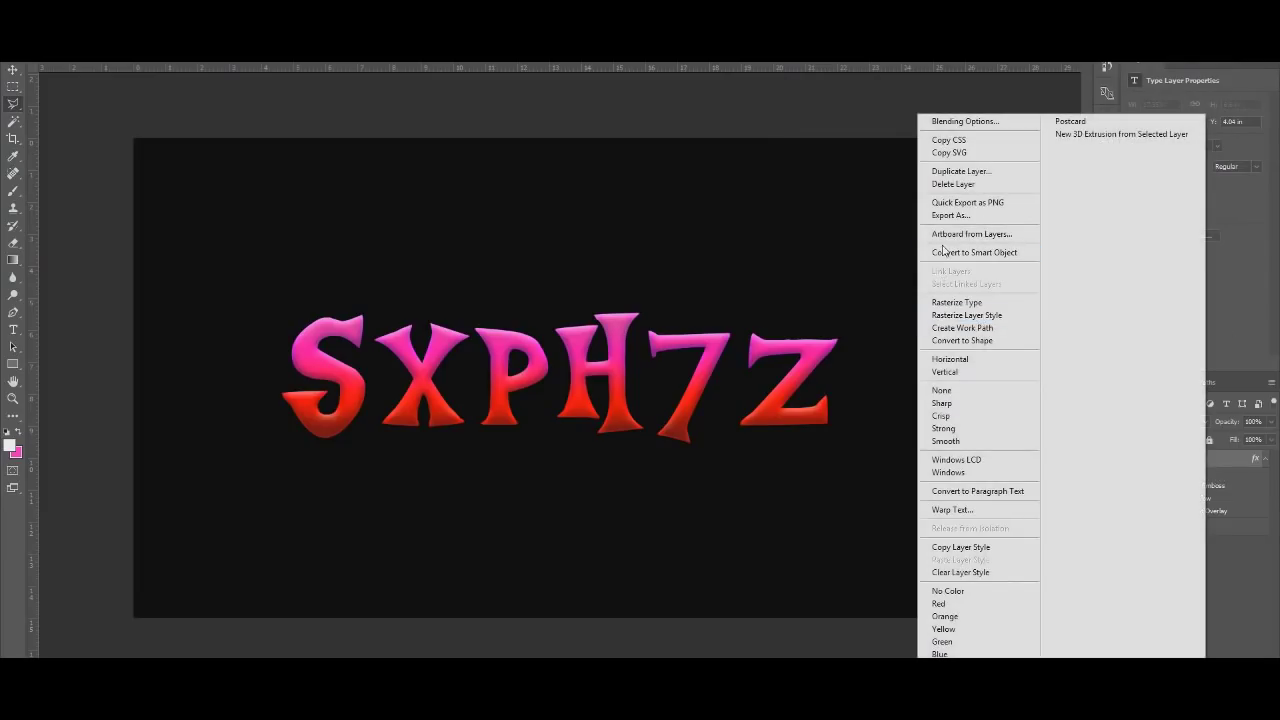
{"action": "left_click", "coordinate": [960, 314]}
{"action": "left_click", "coordinate": [272, 270]}
{"action": "left_click", "coordinate": [249, 493]}
{"action": "left_click", "coordinate": [298, 527]}
{"action": "left_click", "coordinate": [352, 487]}
{"action": "left_click", "coordinate": [385, 378]}
{"action": "left_click", "coordinate": [367, 345]}
{"action": "left_click", "coordinate": [386, 304]}
{"action": "double_click", "coordinate": [352, 209]}
{"action": "left_click", "coordinate": [12, 87]}
{"action": "left_click", "coordinate": [54, 125]}
{"action": "left_click", "coordinate": [13, 104]}
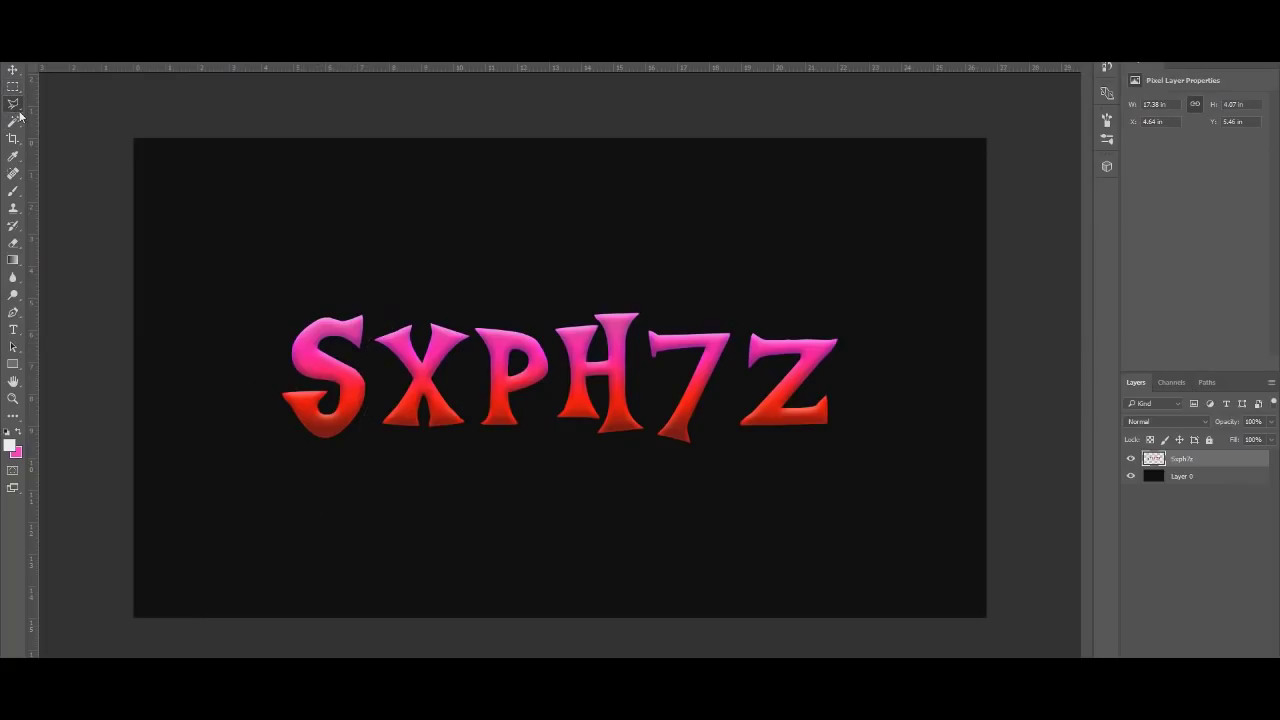
{"action": "right_click", "coordinate": [19, 112]}
{"action": "left_click", "coordinate": [12, 90]}
{"action": "left_click", "coordinate": [12, 73]}
{"action": "left_click", "coordinate": [14, 90]}
{"action": "left_click", "coordinate": [14, 90]}
Outline the letter S with a closed Polygonal Lasso selection
{"action": "right_click", "coordinate": [15, 106]}
{"action": "left_click", "coordinate": [60, 114]}
{"action": "left_click", "coordinate": [279, 273]}
{"action": "left_click", "coordinate": [238, 475]}
{"action": "left_click", "coordinate": [284, 495]}
{"action": "left_click", "coordinate": [366, 431]}
{"action": "left_click", "coordinate": [382, 360]}
{"action": "left_click", "coordinate": [373, 345]}
{"action": "left_click", "coordinate": [379, 297]}
{"action": "left_click", "coordinate": [341, 258]}
{"action": "double_click", "coordinate": [314, 266]}
Cut the selected S onto its own layer and move it to the canvas's upper-left area
{"action": "key", "text": "ctrl+x"}
{"action": "key", "text": "ctrl+v"}
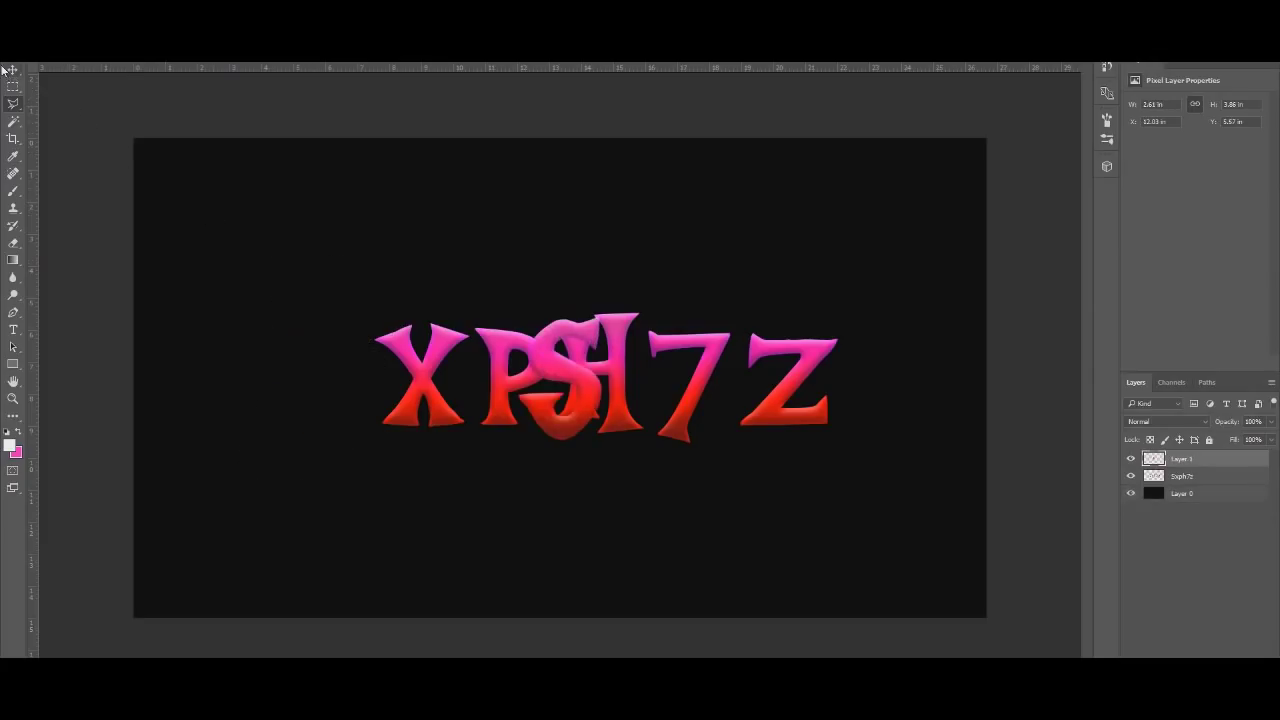
{"action": "key", "text": "v"}
{"action": "left_click_drag", "start_coordinate": [734, 380], "coordinate": [380, 310]}
Lasso the X on the text layer, cut it onto its own layer and place it beside the S
{"action": "left_click", "coordinate": [13, 104]}
{"action": "left_click", "coordinate": [1182, 476]}
{"action": "left_click", "coordinate": [340, 252]}
{"action": "left_click", "coordinate": [358, 465]}
{"action": "left_click", "coordinate": [460, 510]}
{"action": "left_click", "coordinate": [478, 400]}
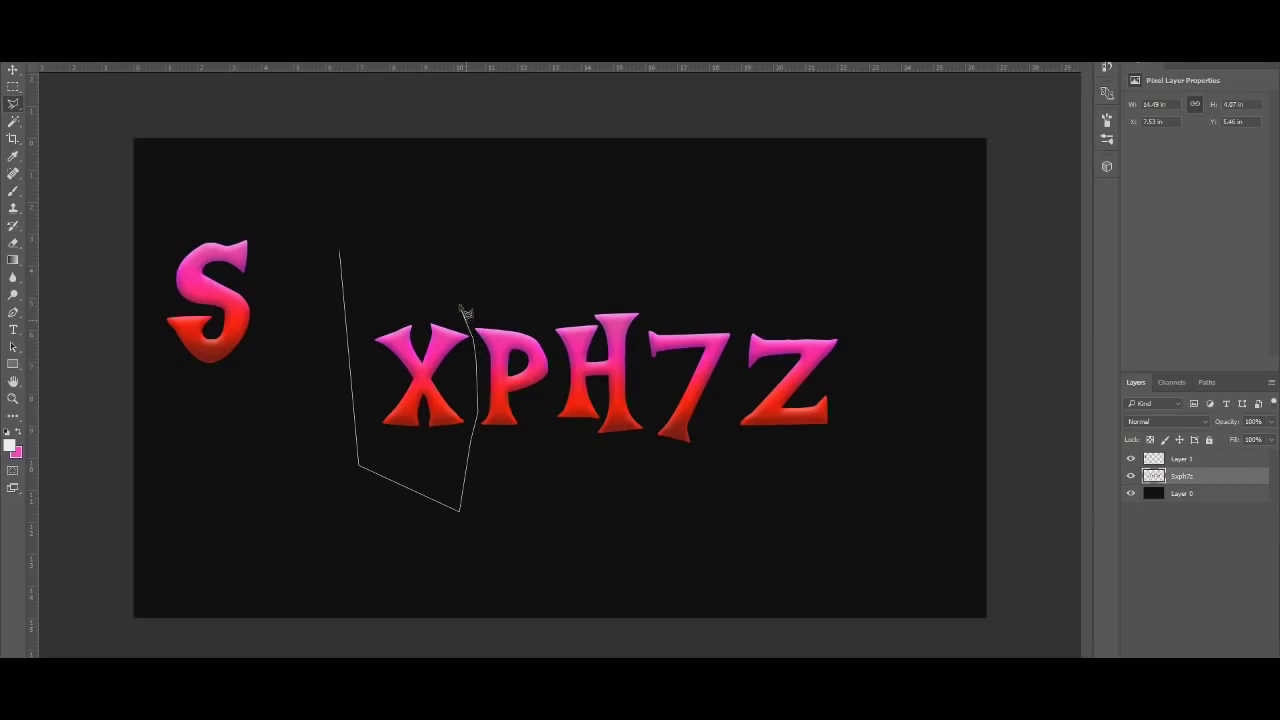
{"action": "left_click", "coordinate": [340, 252]}
{"action": "key", "text": "ctrl+x"}
{"action": "key", "text": "ctrl+v"}
{"action": "left_click", "coordinate": [13, 70]}
{"action": "left_click_drag", "start_coordinate": [777, 362], "coordinate": [515, 295]}
Cut the P from the text layer onto its own layer and place it just above and beside the X
{"action": "left_click", "coordinate": [13, 104]}
{"action": "left_click", "coordinate": [1165, 495]}
{"action": "left_click", "coordinate": [426, 243]}
{"action": "left_click", "coordinate": [426, 243]}
{"action": "key", "text": "ctrl+x"}
{"action": "key", "text": "ctrl+v"}
{"action": "left_click", "coordinate": [13, 70]}
{"action": "left_click_drag", "start_coordinate": [750, 340], "coordinate": [560, 243]}
Separate the H onto its own layer and place it slightly higher beside the P
{"action": "left_click", "coordinate": [13, 104]}
{"action": "left_click", "coordinate": [1180, 511]}
{"action": "left_click", "coordinate": [13, 70]}
{"action": "left_click_drag", "start_coordinate": [837, 448], "coordinate": [726, 328]}
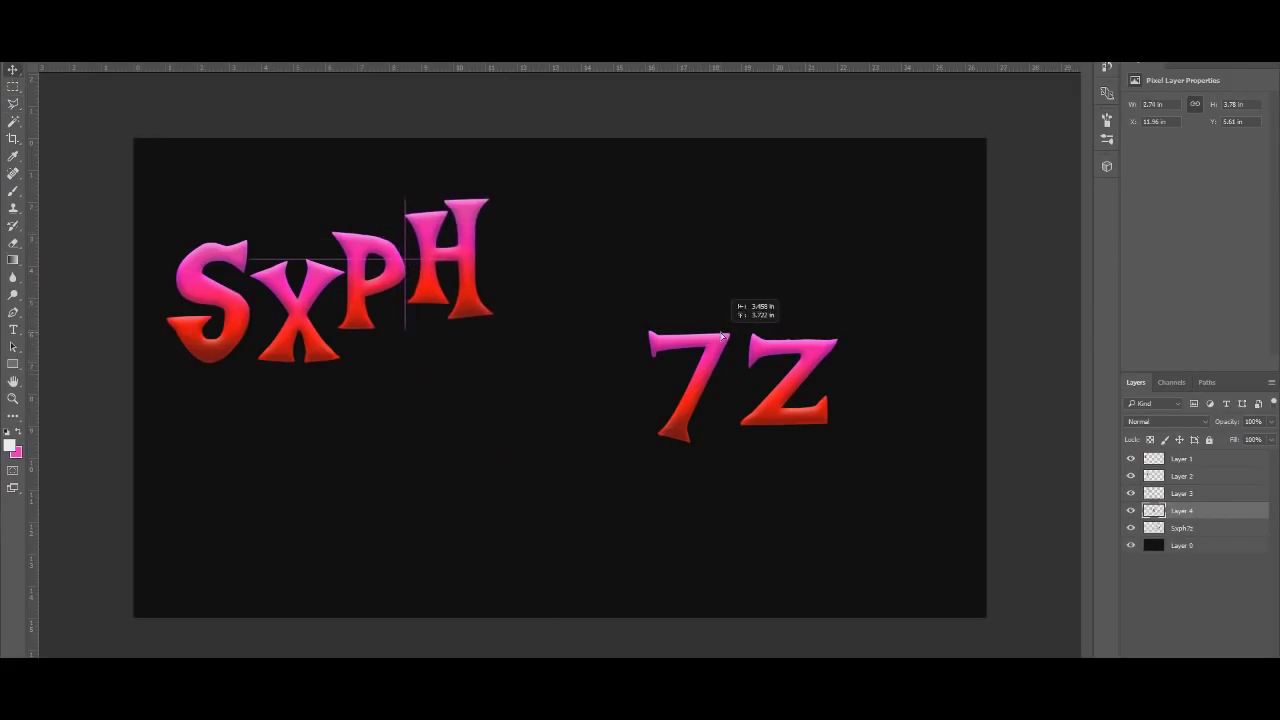
Cut the 7 from the text layer onto its own layer and place it beside the H
{"action": "left_click", "coordinate": [13, 104]}
{"action": "left_click", "coordinate": [1180, 528]}
{"action": "key", "text": "ctrl+x"}
{"action": "key", "text": "ctrl+v"}
{"action": "left_click", "coordinate": [13, 70]}
{"action": "left_click_drag", "start_coordinate": [728, 398], "coordinate": [701, 315]}
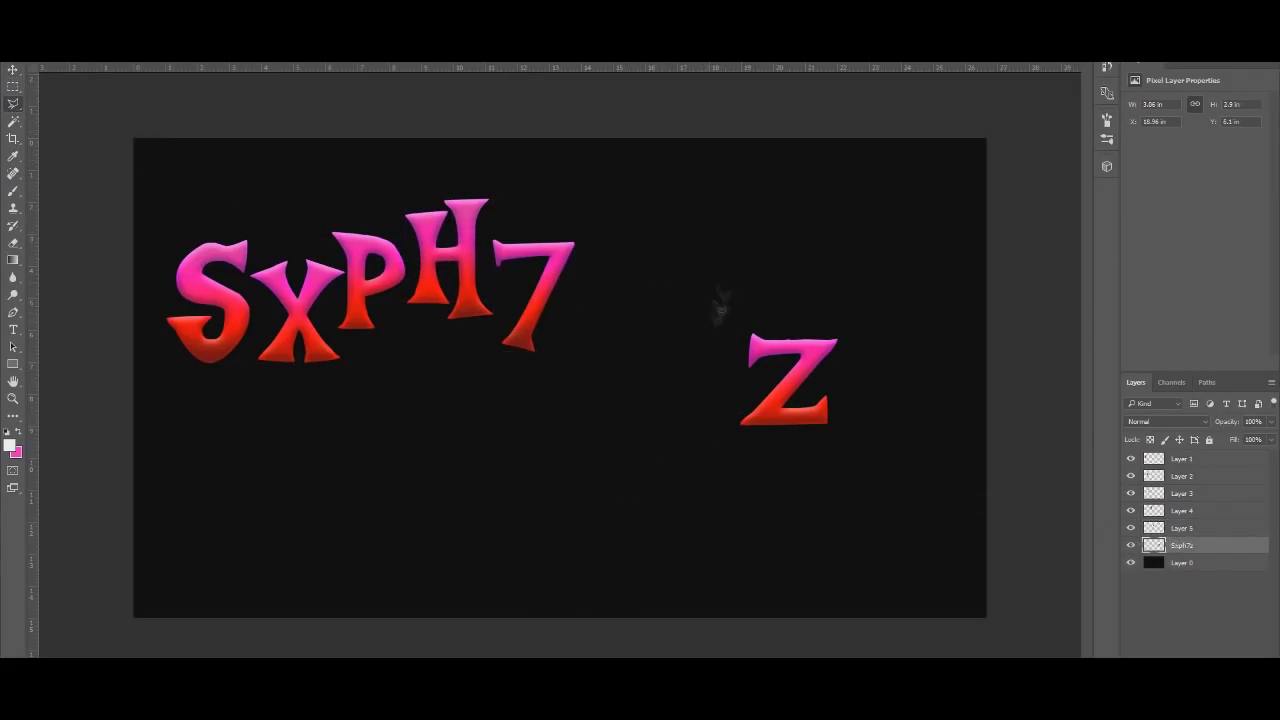
Move the Z beside the 7, then select all letter layers and move the word to the middle of the canvas
{"action": "left_click_drag", "start_coordinate": [790, 380], "coordinate": [610, 343]}
{"action": "left_click", "coordinate": [1203, 462], "text": "shift"}
{"action": "left_click_drag", "start_coordinate": [724, 359], "coordinate": [857, 443]}
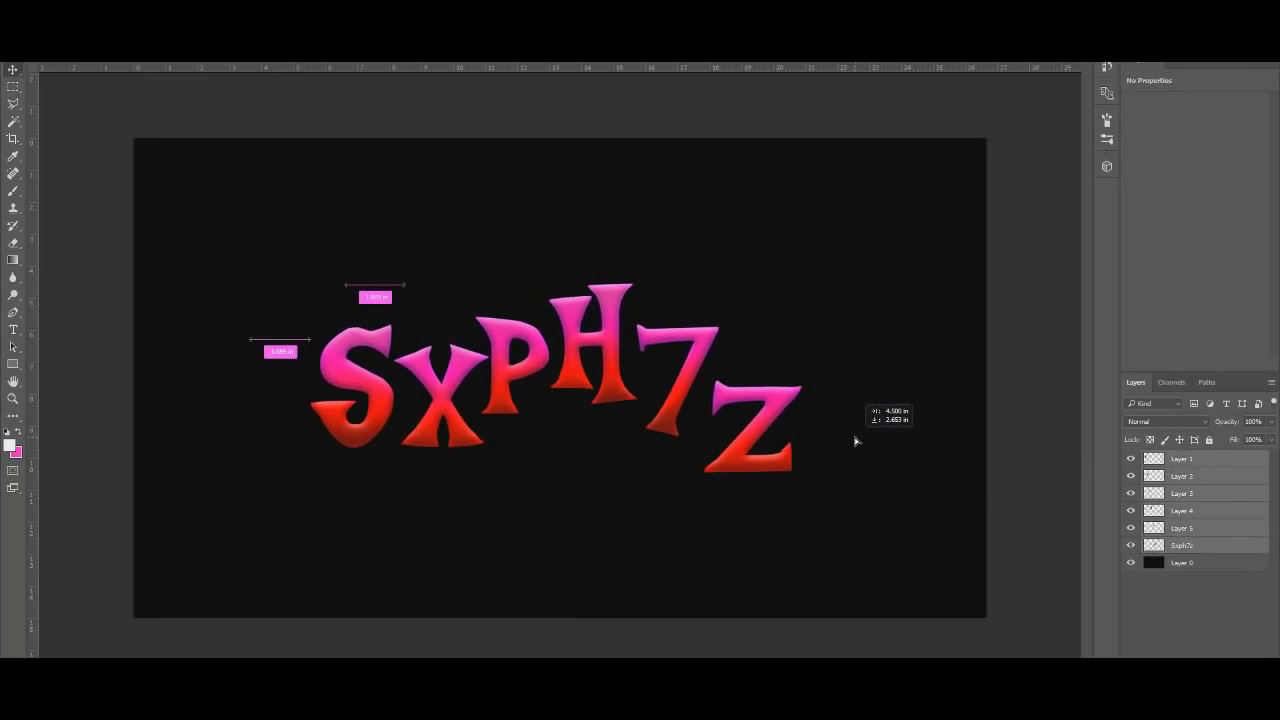
Enlarge the S to about 3.4 × 5.03 in, apply the transform and shift the letter down
{"action": "left_click", "coordinate": [1187, 542]}
{"action": "left_click", "coordinate": [1183, 530]}
{"action": "left_click", "coordinate": [1180, 459]}
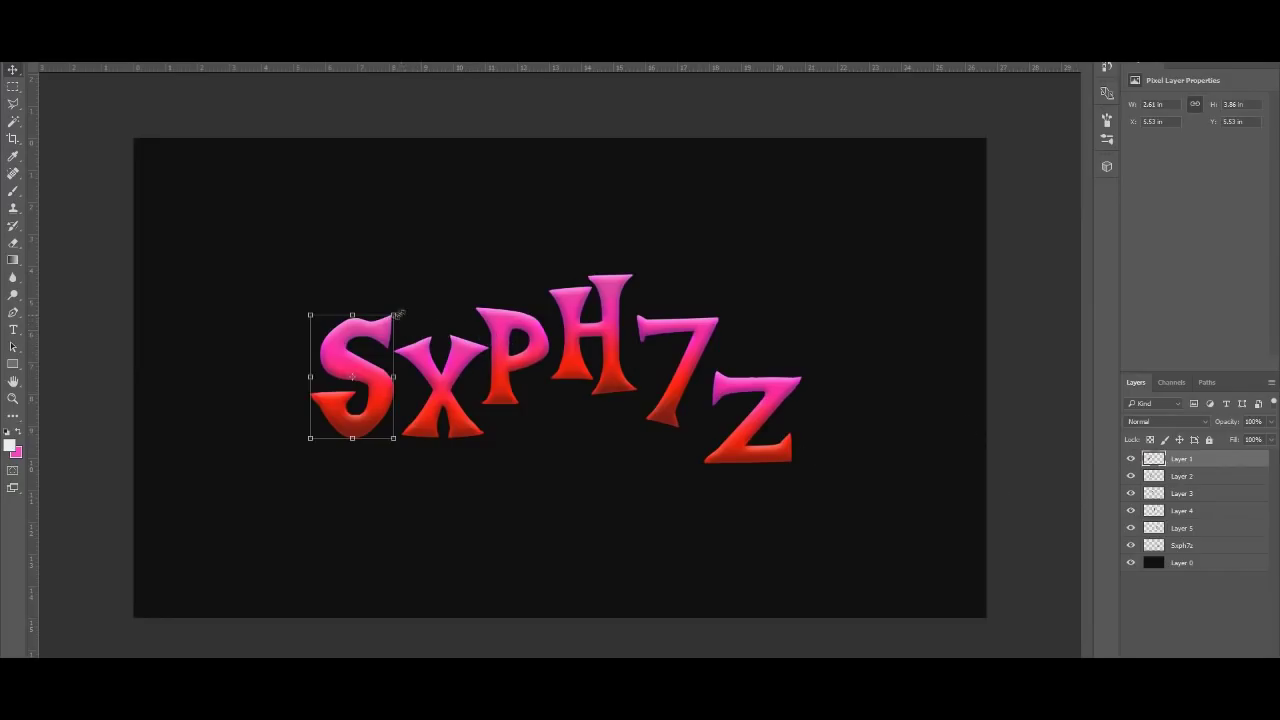
{"action": "left_click_drag", "start_coordinate": [393, 315], "coordinate": [418, 277]}
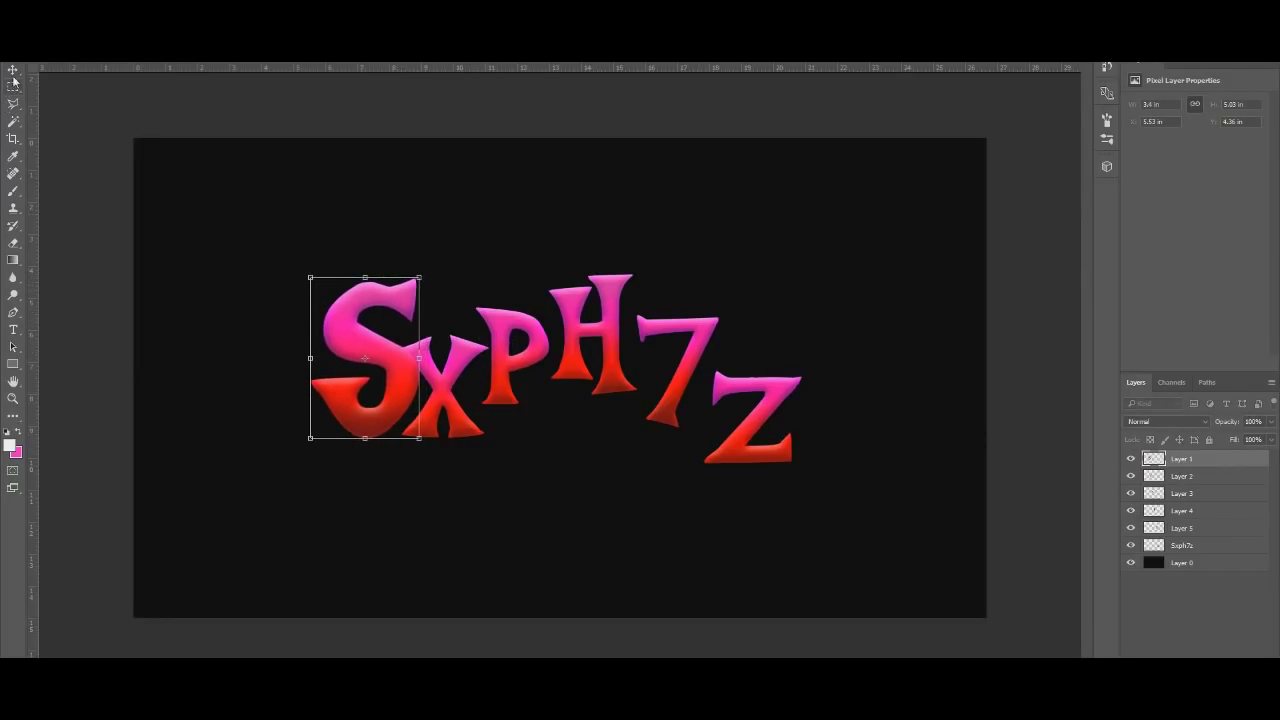
{"action": "left_click", "coordinate": [12, 72]}
{"action": "left_click", "coordinate": [573, 265]}
{"action": "left_click_drag", "start_coordinate": [598, 308], "coordinate": [598, 347]}
Enlarge the Z to about 4.07 × 5.11 in and apply the transform
{"action": "left_click", "coordinate": [1182, 545]}
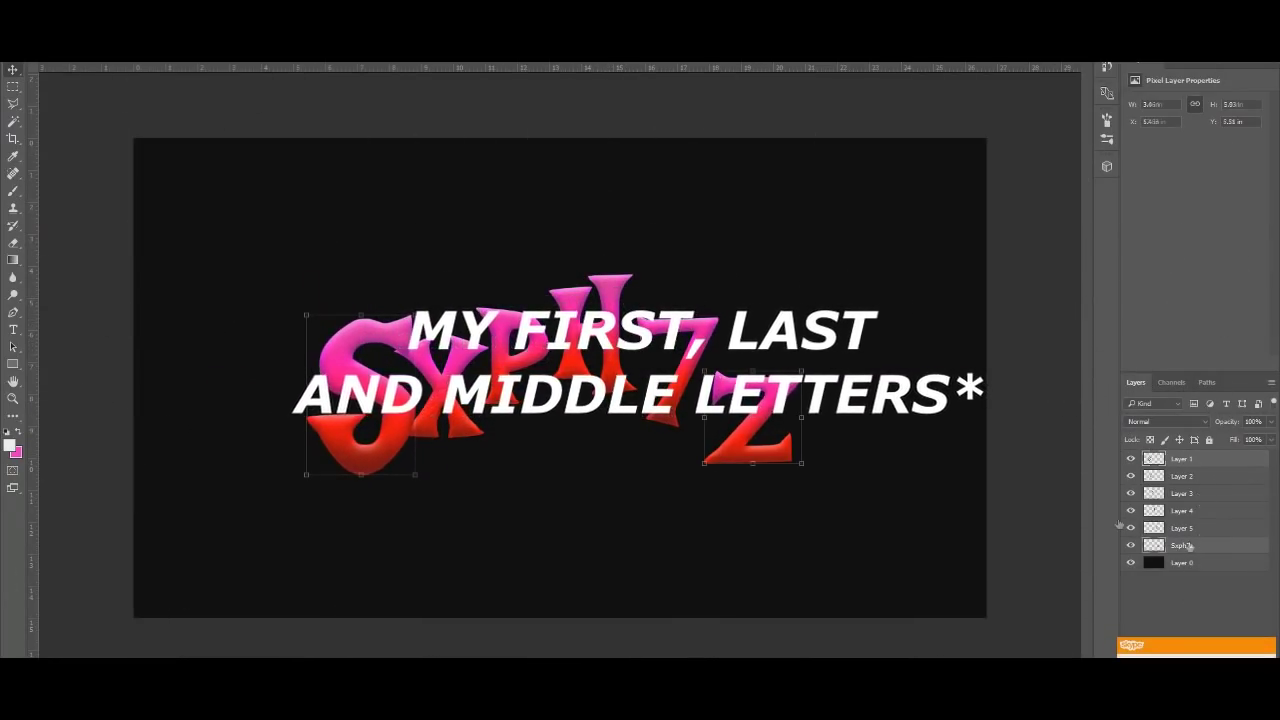
{"action": "mouse_move", "coordinate": [802, 370]}
{"action": "left_mouse_down"}
{"action": "mouse_move", "coordinate": [829, 343]}
{"action": "mouse_move", "coordinate": [834, 300]}
{"action": "mouse_move", "coordinate": [804, 356]}
{"action": "left_mouse_up"}
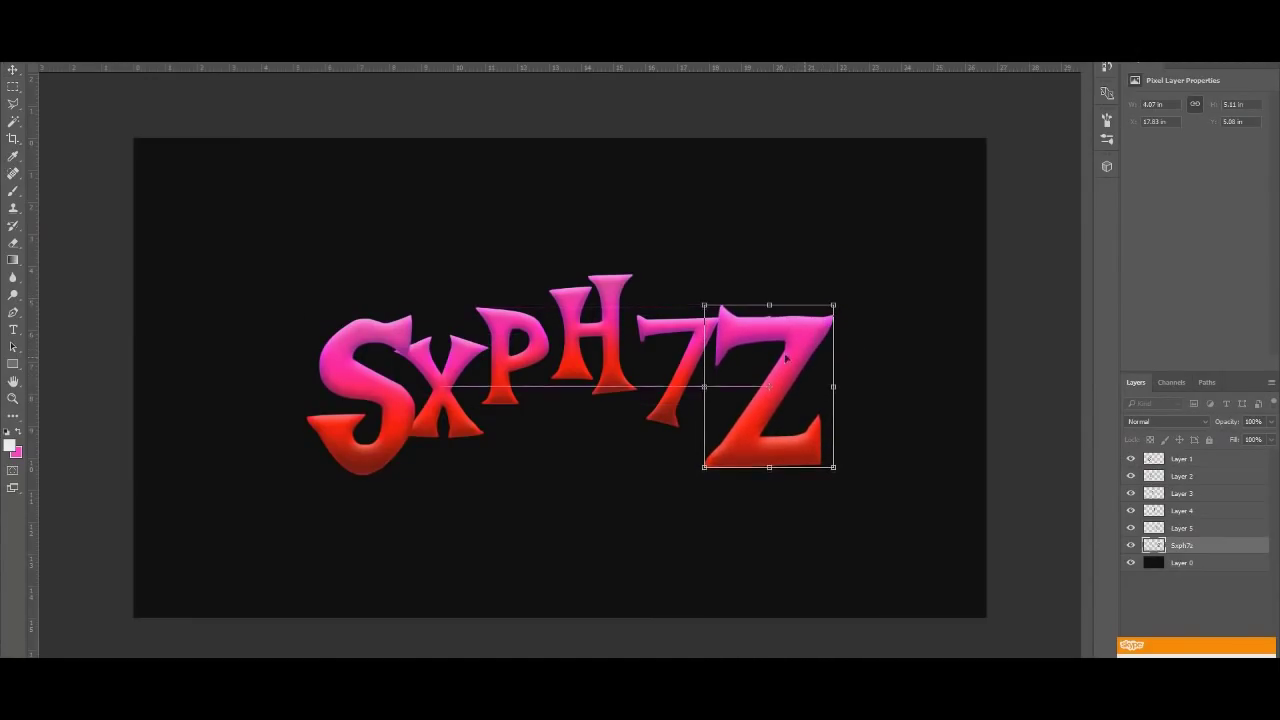
{"action": "left_click", "coordinate": [12, 84]}
{"action": "left_click", "coordinate": [592, 268]}
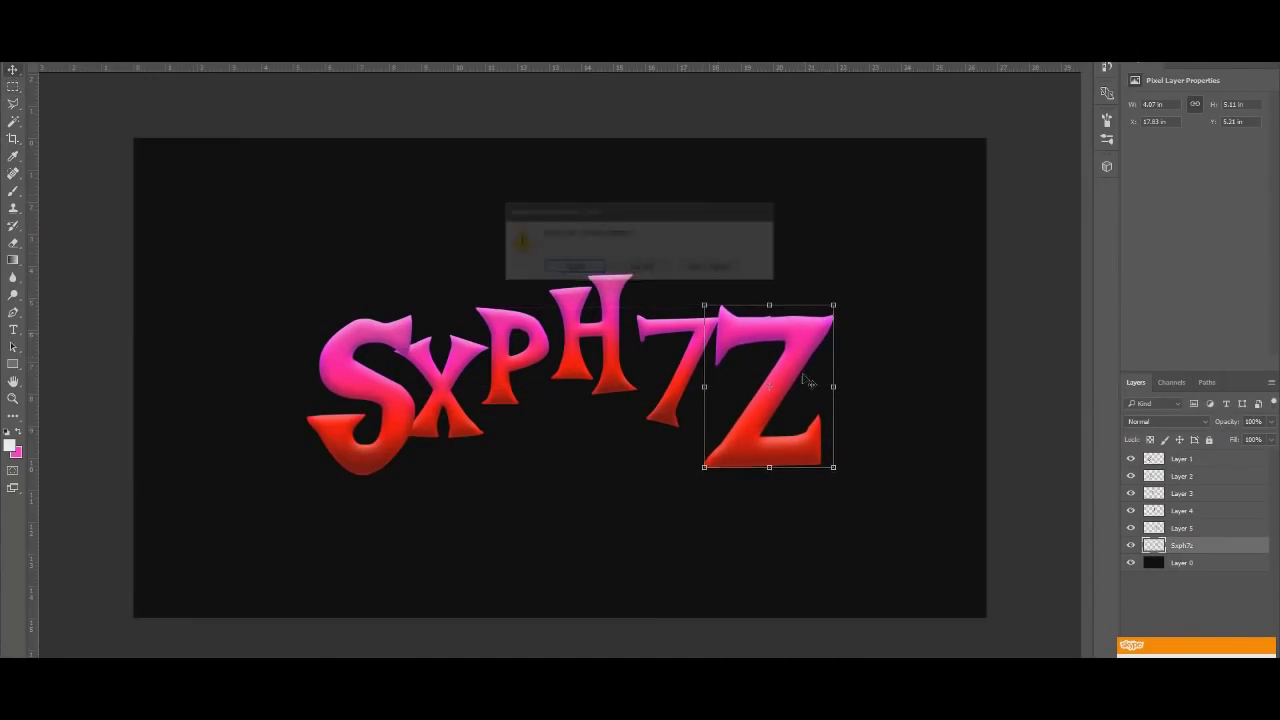
Enlarge the H to about 3.58 × 4.96 in, lower it, and bring its layer to the top of the stack
{"action": "left_click", "coordinate": [1190, 512]}
{"action": "left_click_drag", "start_coordinate": [636, 274], "coordinate": [664, 236]}
{"action": "left_click_drag", "start_coordinate": [633, 270], "coordinate": [606, 338]}
{"action": "left_click", "coordinate": [12, 70]}
{"action": "left_click", "coordinate": [574, 267]}
{"action": "left_click_drag", "start_coordinate": [1189, 512], "coordinate": [1184, 458]}
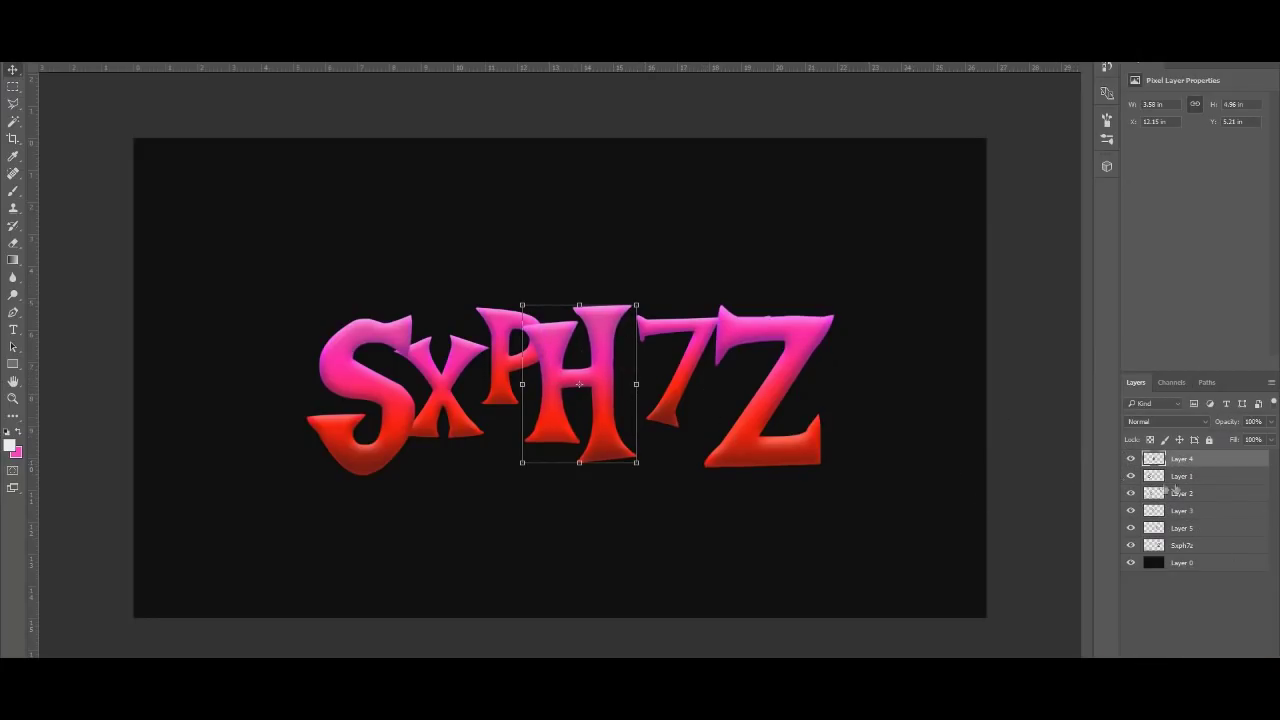
Enlarge the P to about 2.9 × 3.82 in, shift it toward the X and raise its layer above the X layer
{"action": "left_click", "coordinate": [1180, 478]}
{"action": "left_click", "coordinate": [1184, 512]}
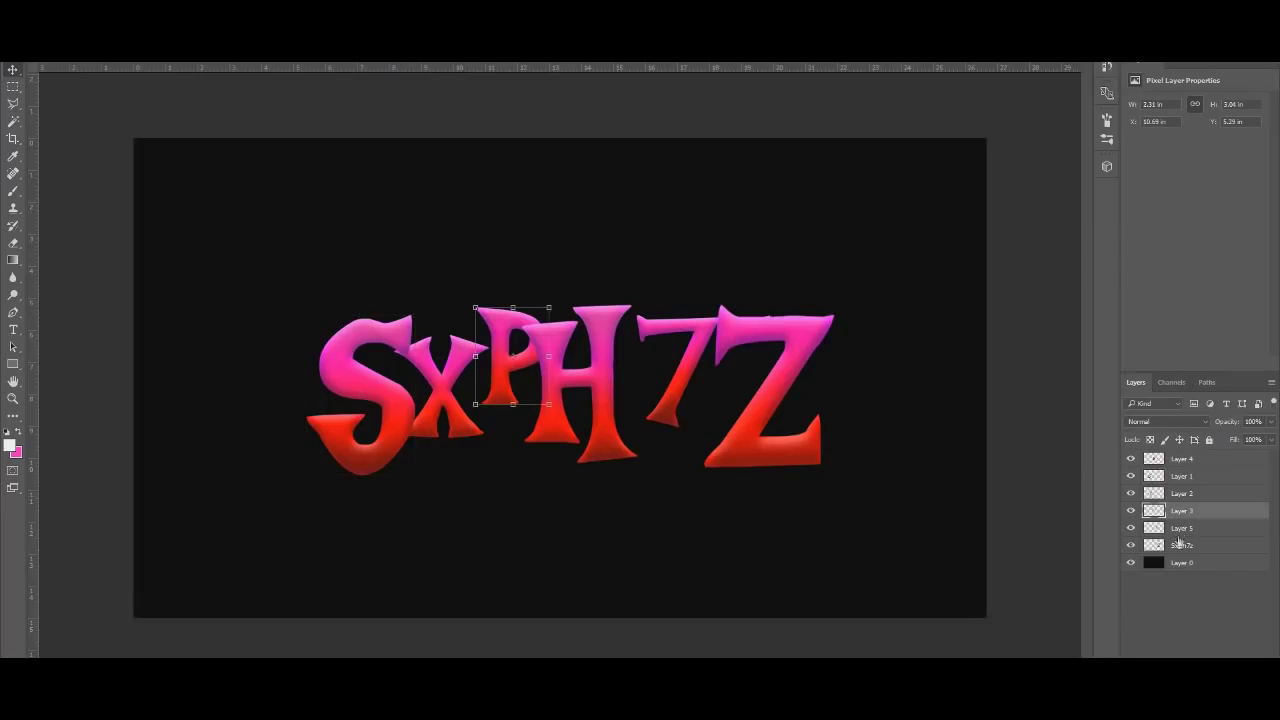
{"action": "left_click_drag", "start_coordinate": [760, 398], "coordinate": [738, 367]}
{"action": "left_click_drag", "start_coordinate": [1197, 514], "coordinate": [1178, 488]}
{"action": "left_click_drag", "start_coordinate": [779, 434], "coordinate": [766, 422]}
{"action": "mouse_move", "coordinate": [525, 322]}
{"action": "left_mouse_down"}
{"action": "mouse_move", "coordinate": [544, 297]}
{"action": "mouse_move", "coordinate": [521, 300]}
{"action": "mouse_move", "coordinate": [520, 341]}
{"action": "left_mouse_up"}
{"action": "left_click", "coordinate": [8, 101]}
{"action": "left_click", "coordinate": [545, 264]}
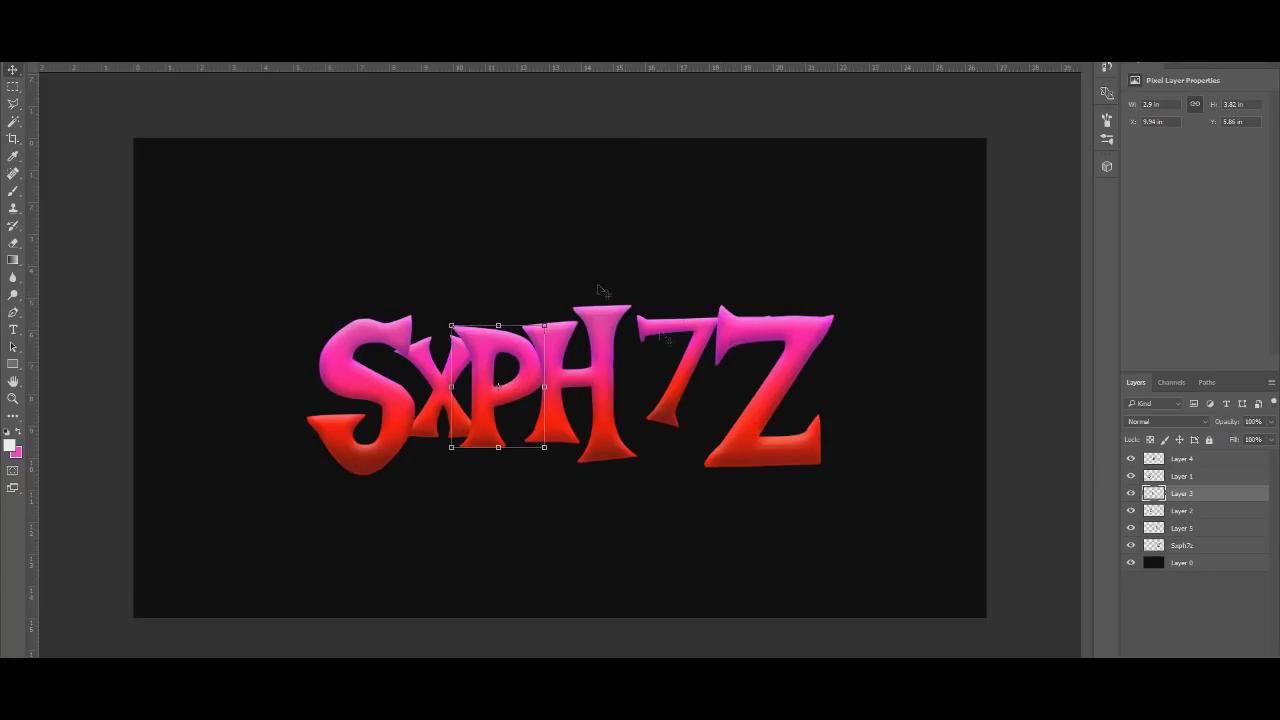
Select the X and P layers together, scale them down slightly and apply the transform
{"action": "left_click", "coordinate": [1193, 512], "text": "ctrl"}
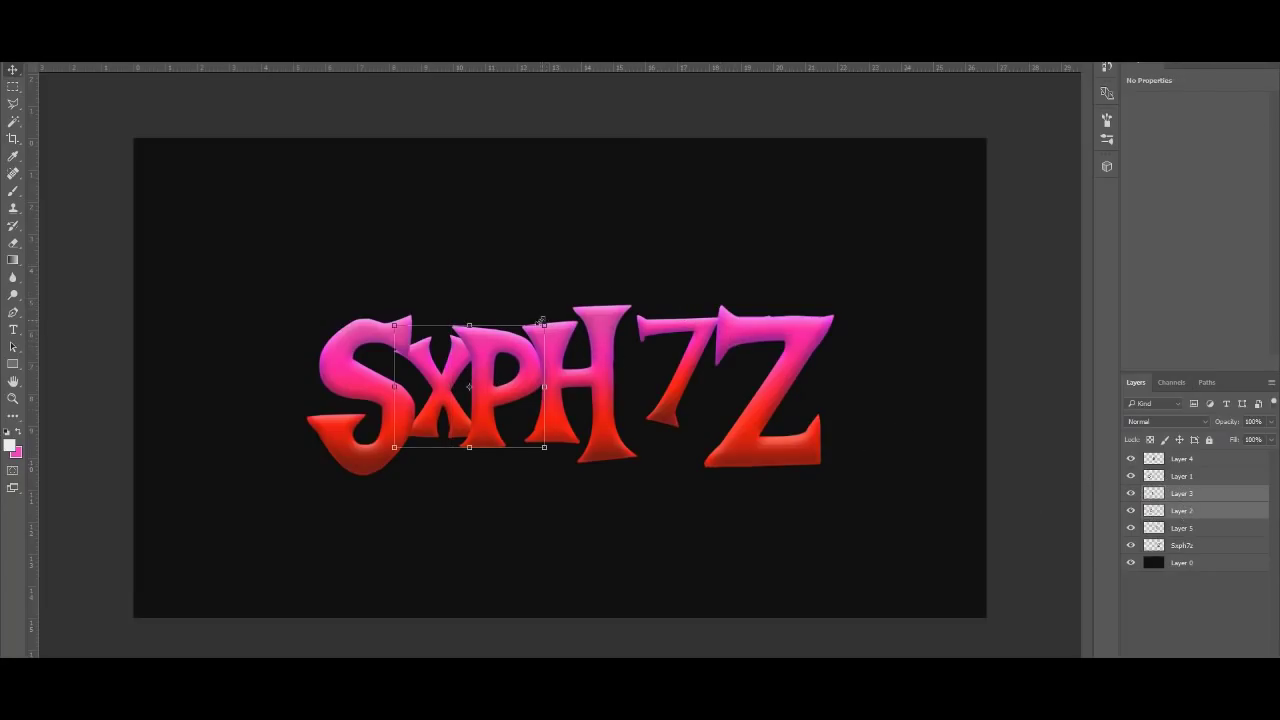
{"action": "left_click_drag", "start_coordinate": [541, 322], "coordinate": [522, 344]}
{"action": "left_click_drag", "start_coordinate": [410, 393], "coordinate": [401, 384]}
{"action": "left_click", "coordinate": [12, 70]}
{"action": "left_click", "coordinate": [572, 267]}
Close the gaps by moving the H, 7 and Z toward the S, with the Z layer just below the H layer
{"action": "left_click_drag", "start_coordinate": [482, 372], "coordinate": [417, 380]}
{"action": "scroll", "coordinate": [429, 395], "scroll_direction": "up", "scroll_amount": 5}
{"action": "left_click", "coordinate": [1196, 461]}
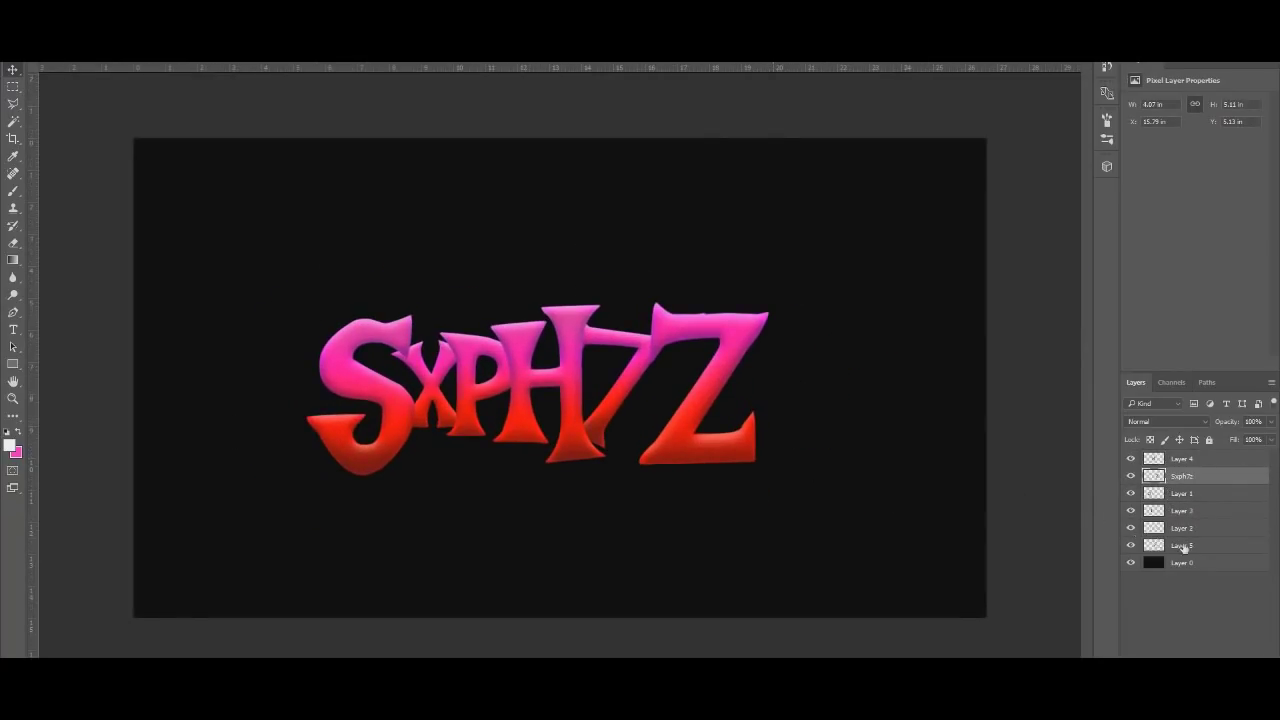
{"action": "left_click", "coordinate": [1183, 546]}
{"action": "left_click", "coordinate": [1210, 478]}
{"action": "left_click", "coordinate": [1185, 495]}
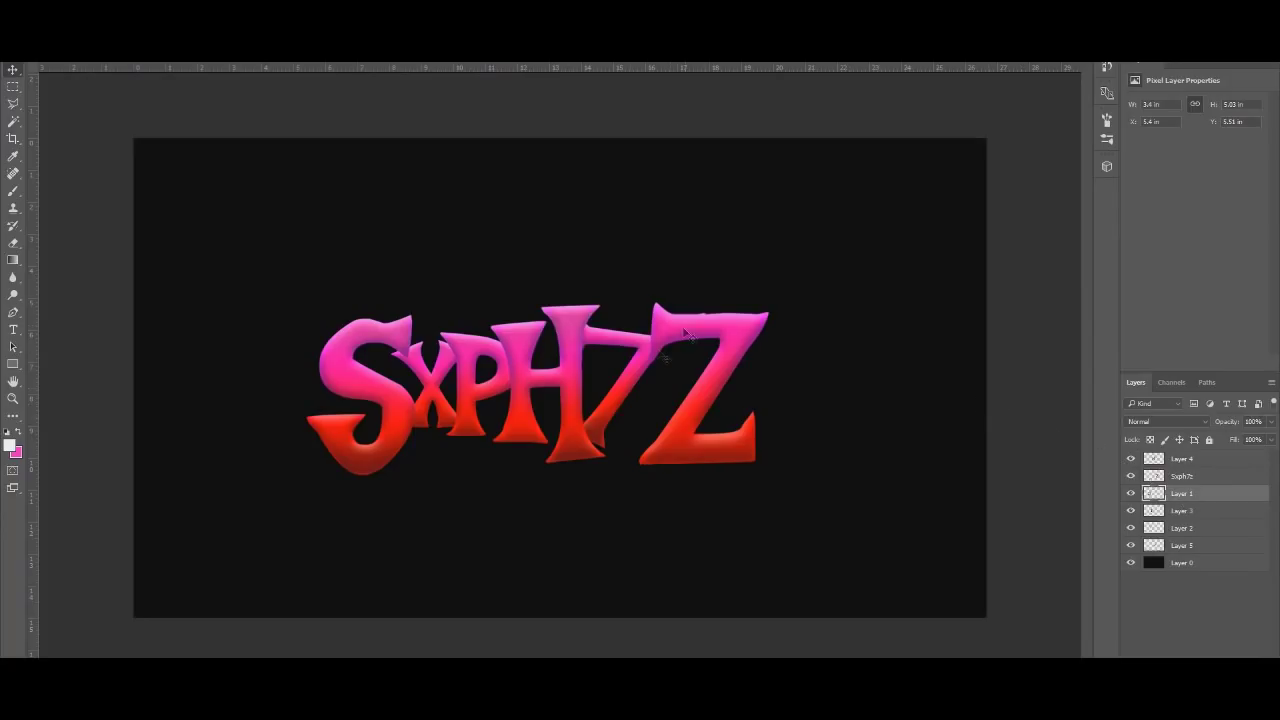
{"action": "left_click_drag", "start_coordinate": [780, 380], "coordinate": [786, 409]}
{"action": "key", "text": "ctrl+z"}
Rename the six letter layers S, Z, H, P, X and 7 to match the letter each contains
{"action": "double_click", "coordinate": [1179, 494]}
{"action": "type", "text": "S"}
{"action": "double_click", "coordinate": [1182, 476]}
{"action": "type", "text": "Z"}
{"action": "double_click", "coordinate": [1182, 458]}
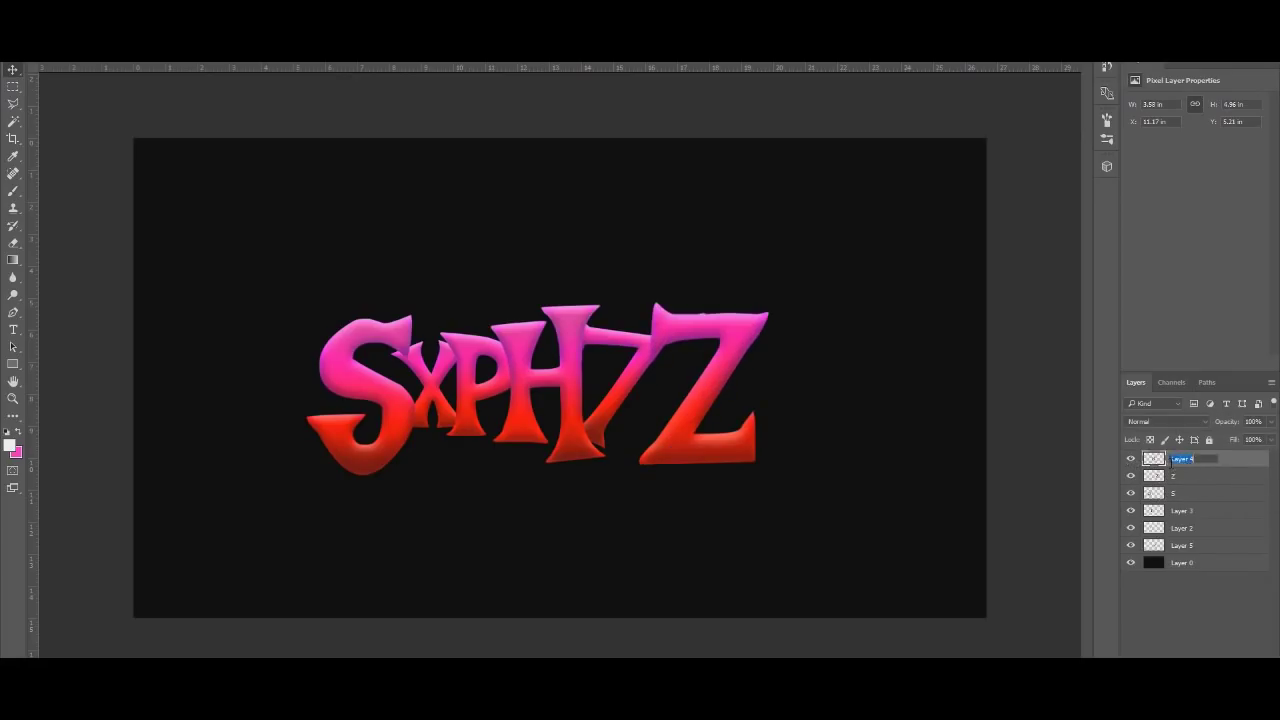
{"action": "type", "text": "H"}
{"action": "double_click", "coordinate": [1180, 511]}
{"action": "type", "text": "P"}
{"action": "double_click", "coordinate": [1180, 527]}
{"action": "type", "text": "x"}
{"action": "double_click", "coordinate": [1182, 545]}
{"action": "type", "text": "7"}
Duplicate the S layer ten times, nudging each copy one step left and one step up to build an extrusion
{"action": "left_click", "coordinate": [1142, 495]}
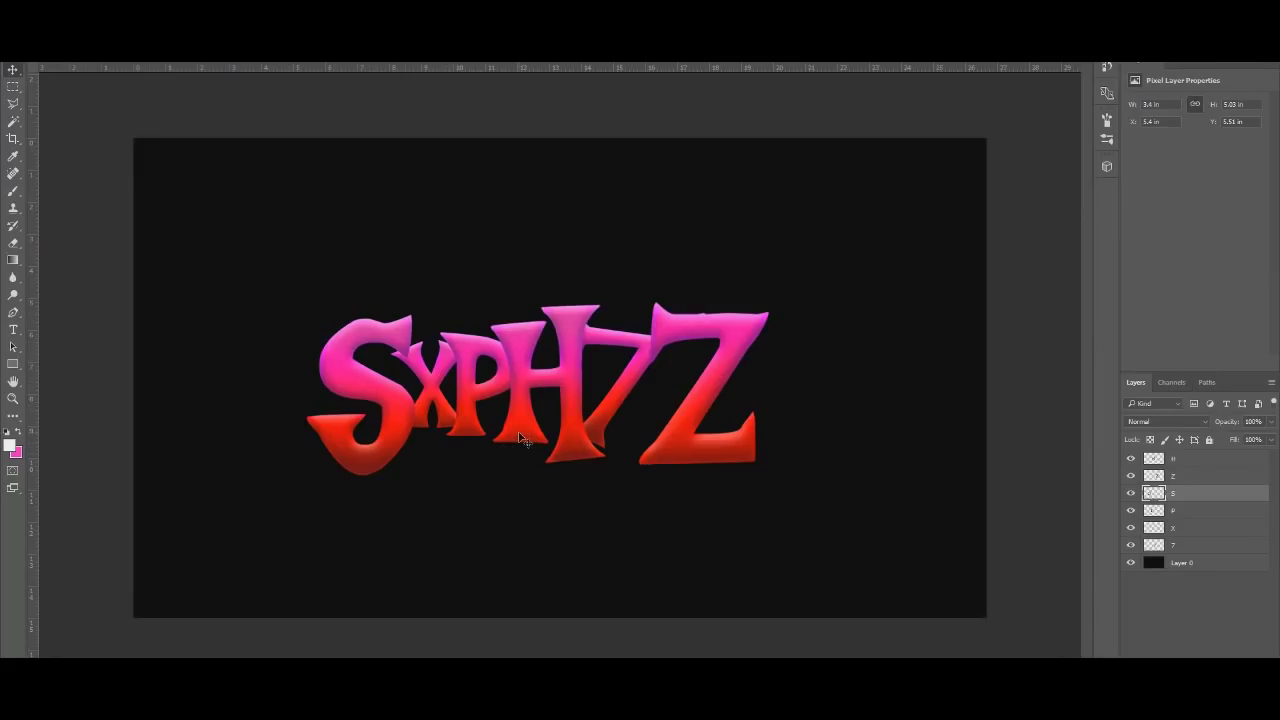
{"action": "key", "text": "ctrl+j"}
{"action": "key", "text": "Left"}
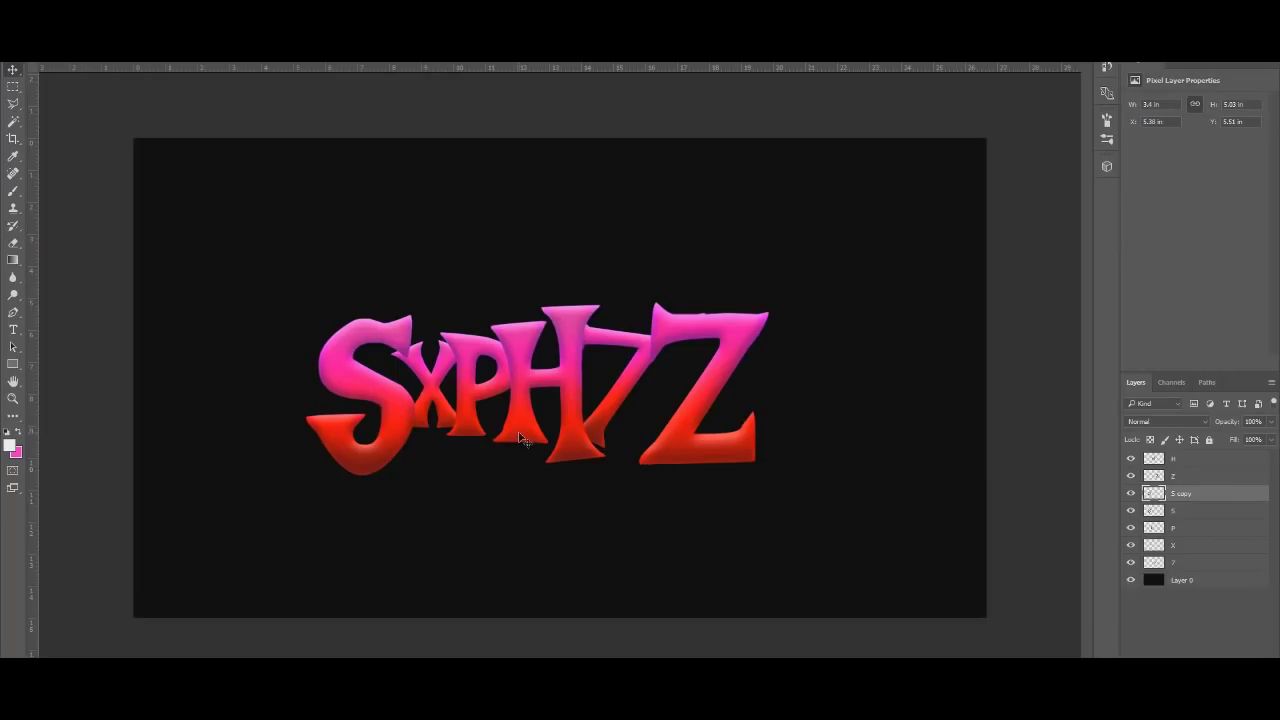
{"action": "key", "text": "Up"}
{"action": "key", "text": "ctrl+j"}
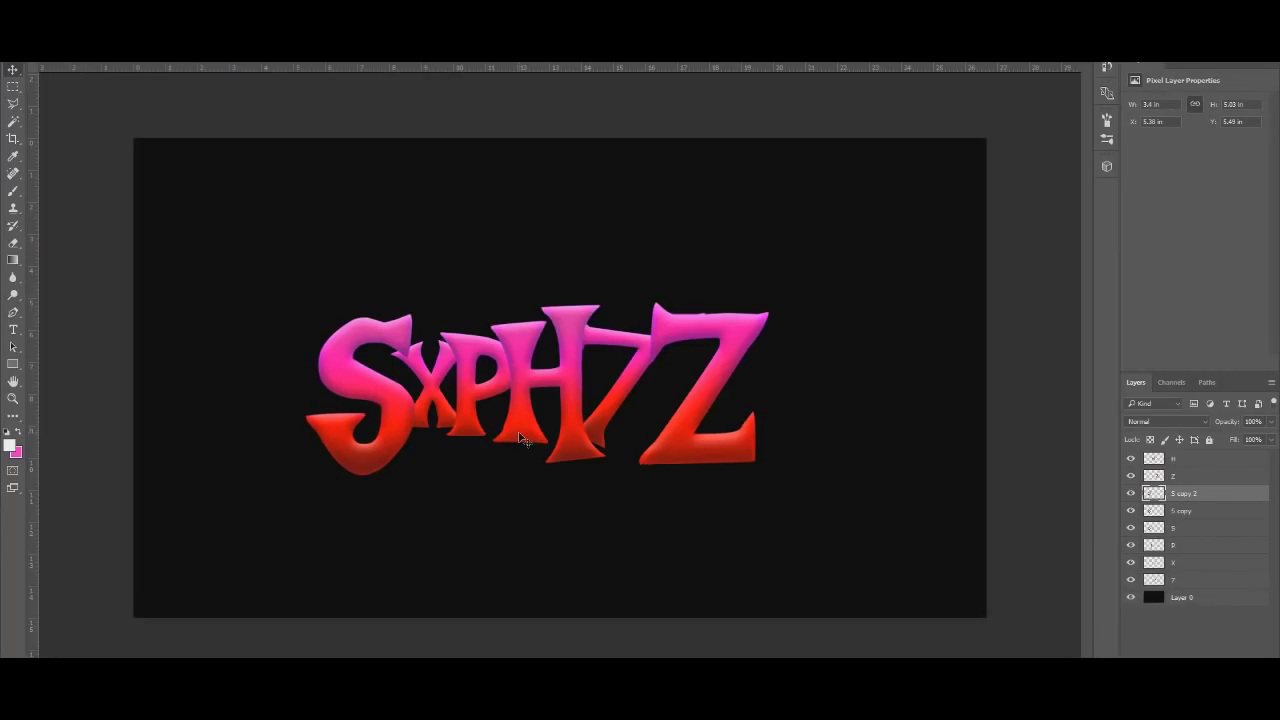
{"action": "key", "text": "Left"}
{"action": "key", "text": "Up"}
{"action": "key", "text": "ctrl+j"}
{"action": "key", "text": "Left"}
{"action": "key", "text": "Up"}
{"action": "key", "text": "ctrl+j"}
{"action": "key", "text": "Left"}
{"action": "key", "text": "Up"}
{"action": "key", "text": "ctrl+j"}
{"action": "key", "text": "Left"}
{"action": "key", "text": "Up"}
{"action": "key", "text": "ctrl+j"}
{"action": "key", "text": "Left"}
{"action": "key", "text": "Up"}
{"action": "key", "text": "ctrl+j"}
{"action": "key", "text": "Left"}
{"action": "key", "text": "Up"}
{"action": "key", "text": "ctrl+j"}
{"action": "key", "text": "Left"}
{"action": "key", "text": "Up"}
{"action": "key", "text": "ctrl+j"}
{"action": "key", "text": "Left"}
{"action": "key", "text": "Up"}
{"action": "key", "text": "ctrl+j"}
{"action": "key", "text": "Left"}
{"action": "key", "text": "Up"}
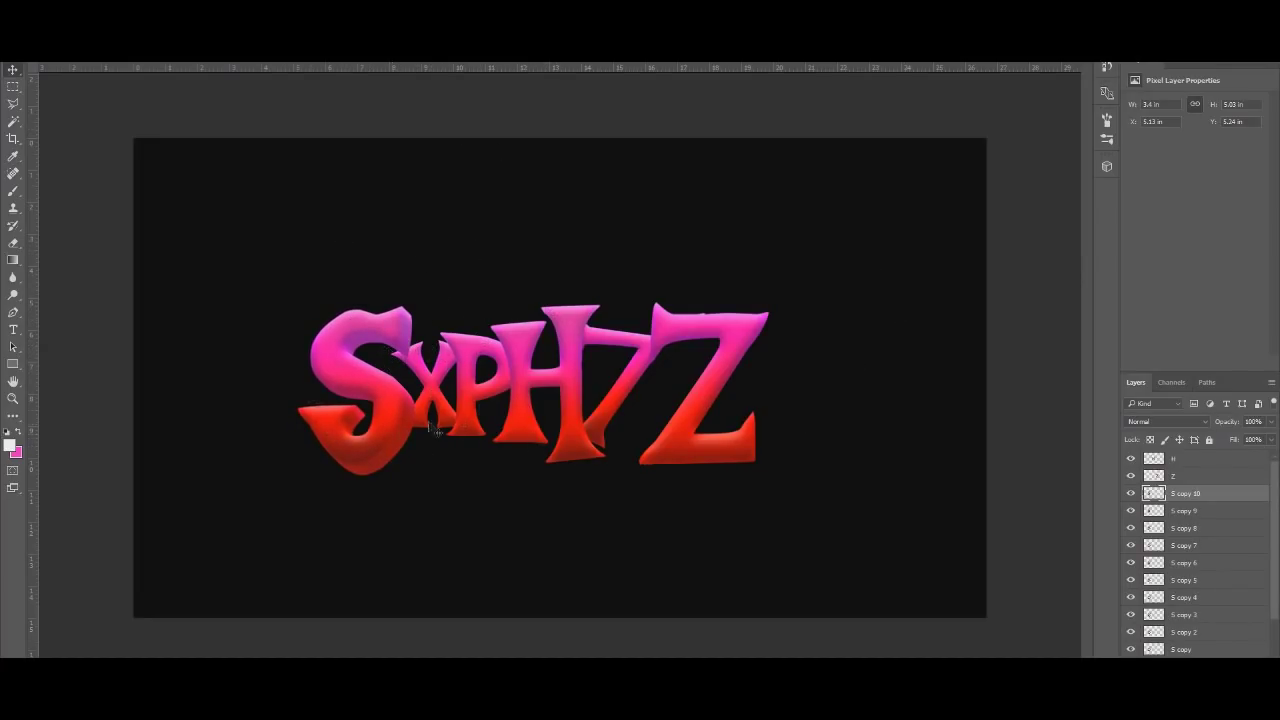
{"action": "left_click", "coordinate": [1204, 512]}
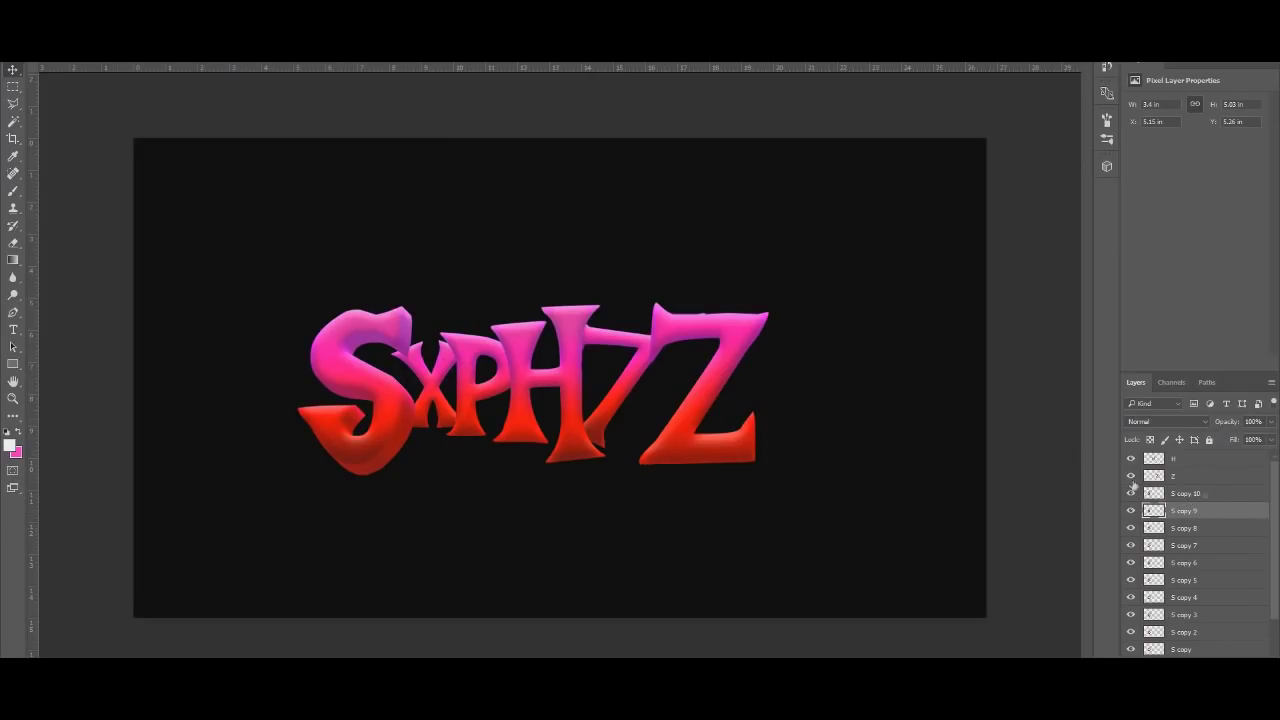
{"action": "left_click", "coordinate": [1199, 496]}
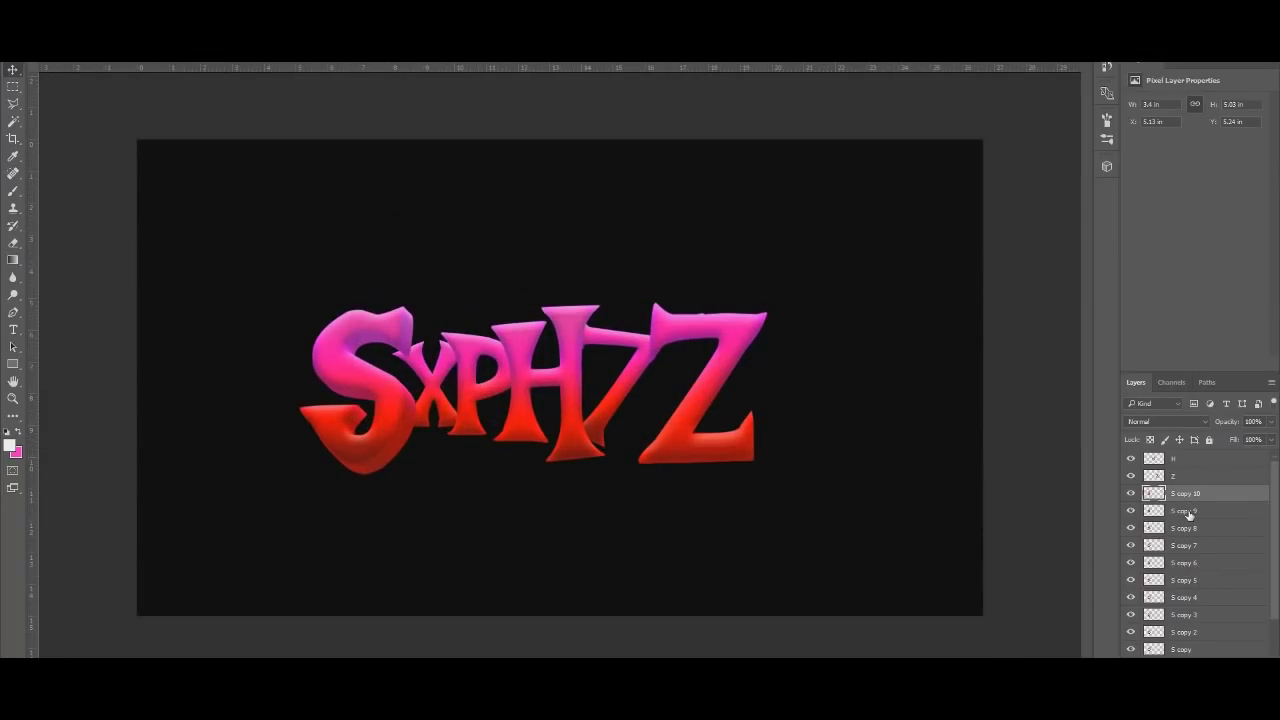
{"action": "left_click", "coordinate": [1189, 513]}
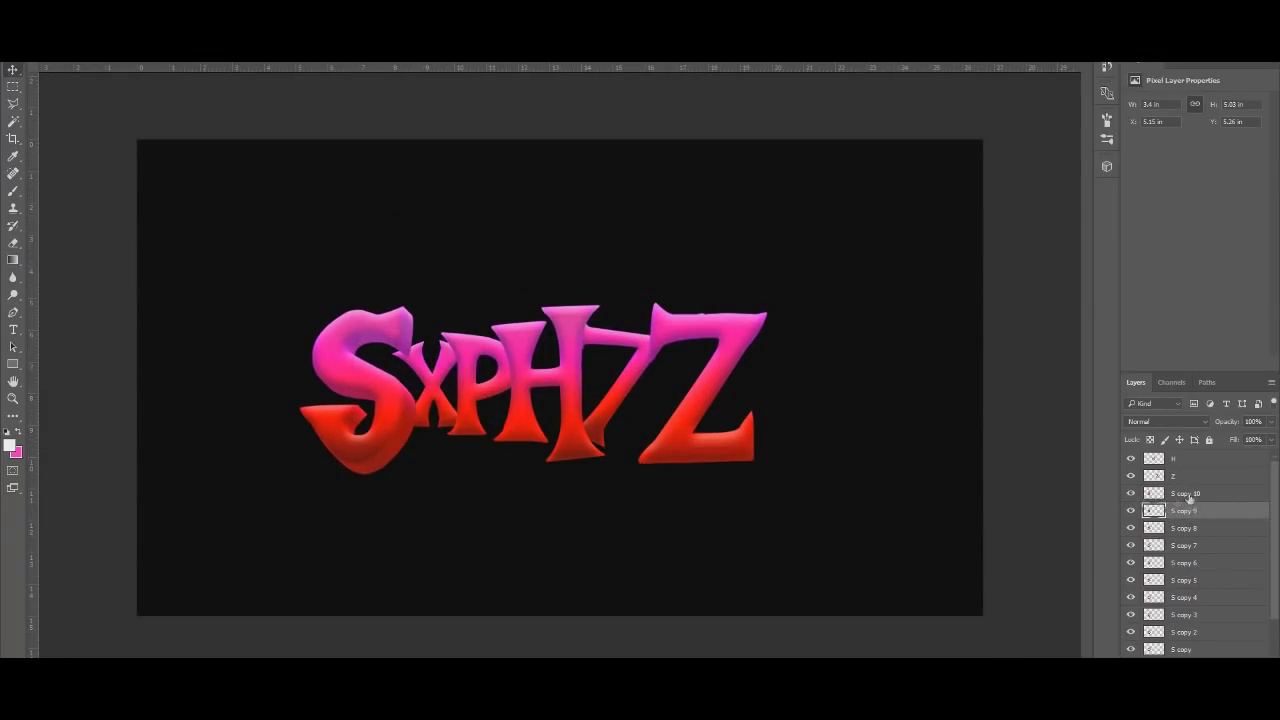
{"action": "left_click", "coordinate": [1190, 496]}
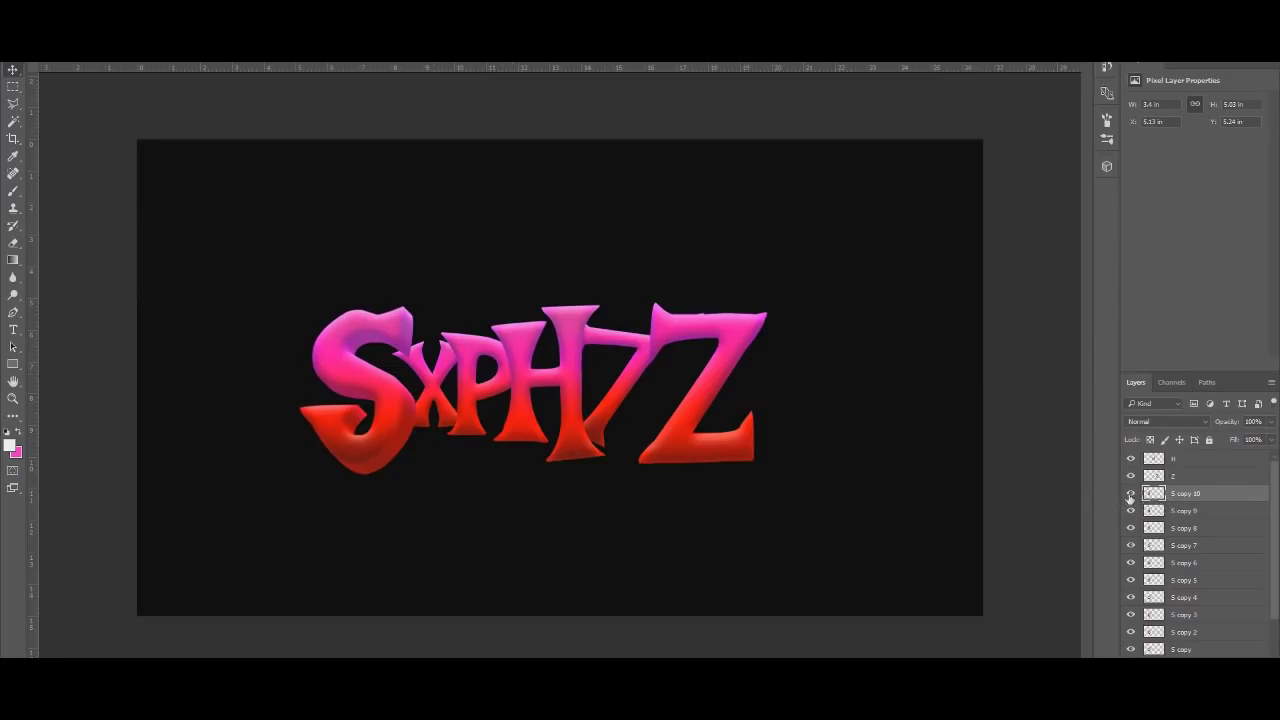
Merge the S copy 9 layer down through the original S layer into one, leaving S copy 10 separate
{"action": "left_click", "coordinate": [1184, 512]}
{"action": "scroll", "coordinate": [1176, 530], "scroll_direction": "down", "scroll_amount": 3}
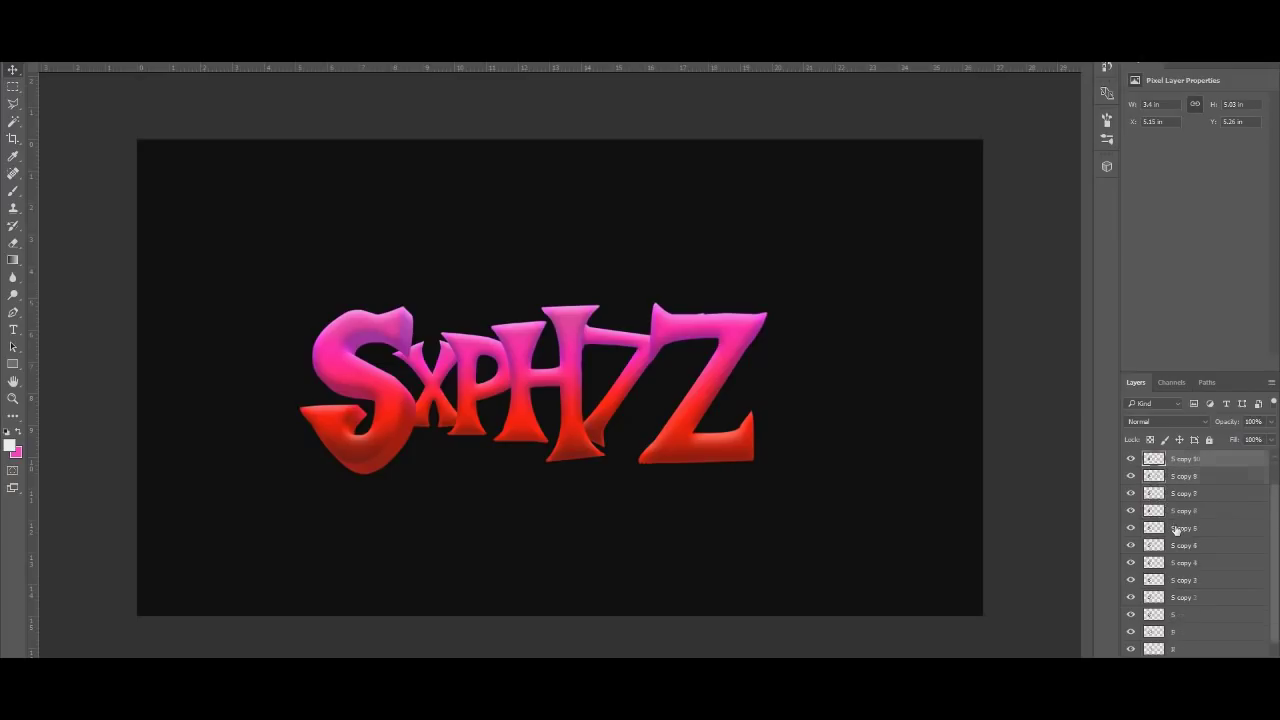
{"action": "left_click", "coordinate": [1187, 620], "text": "shift"}
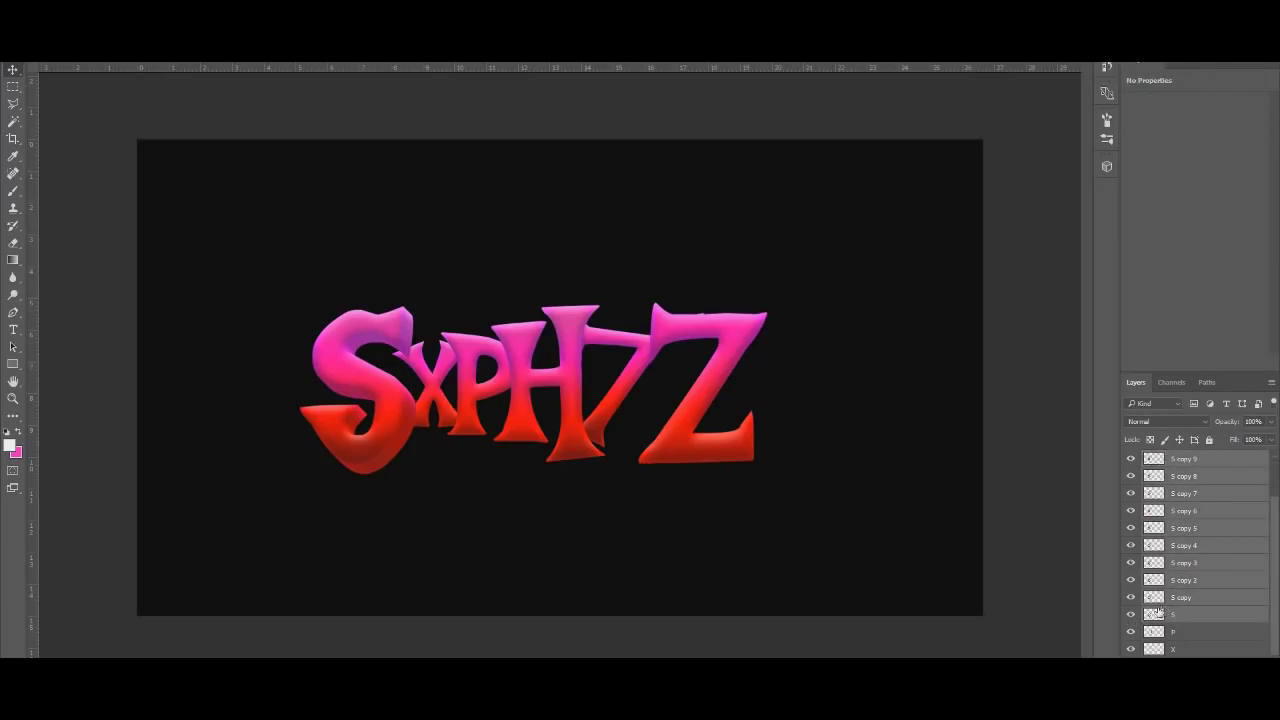
{"action": "left_click_drag", "start_coordinate": [540, 375], "coordinate": [654, 394]}
{"action": "key", "text": "ctrl+z"}
{"action": "right_click", "coordinate": [1207, 539]}
{"action": "left_click", "coordinate": [1195, 489]}
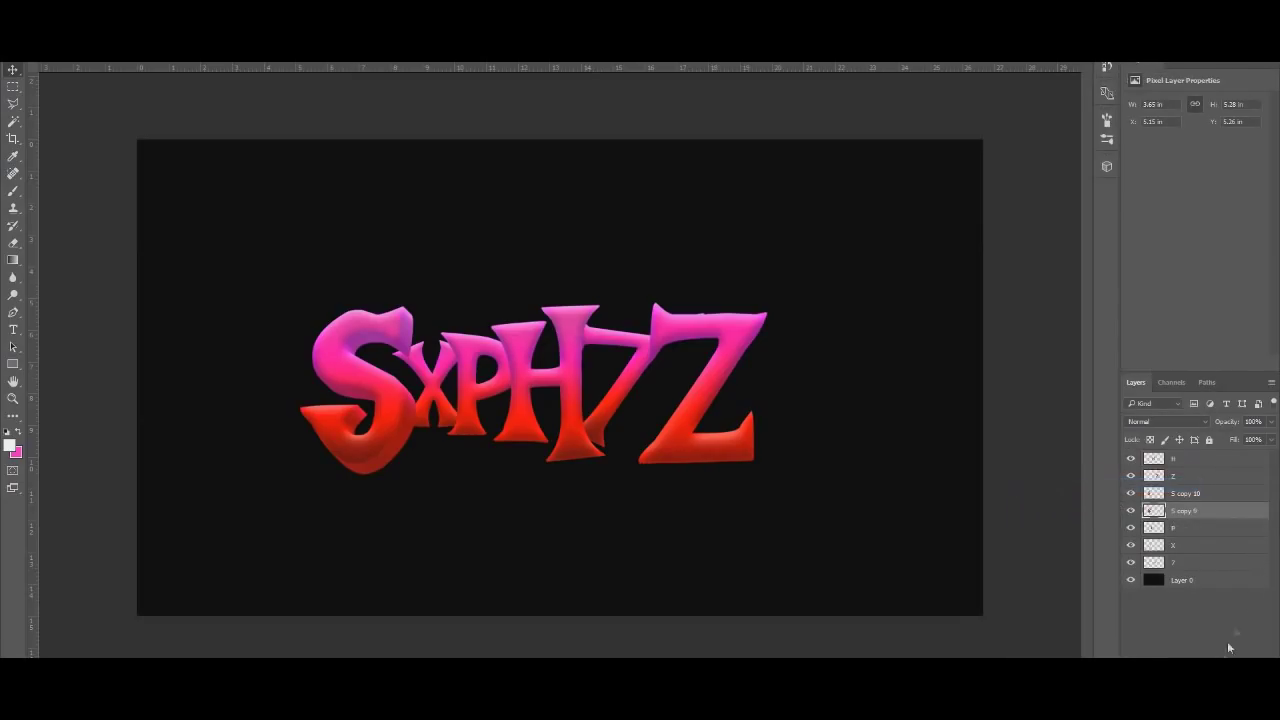
Darken the merged S extrusion with a clipped Hue/Saturation adjustment and merge the adjustment into the layer
{"action": "left_click", "coordinate": [1210, 668]}
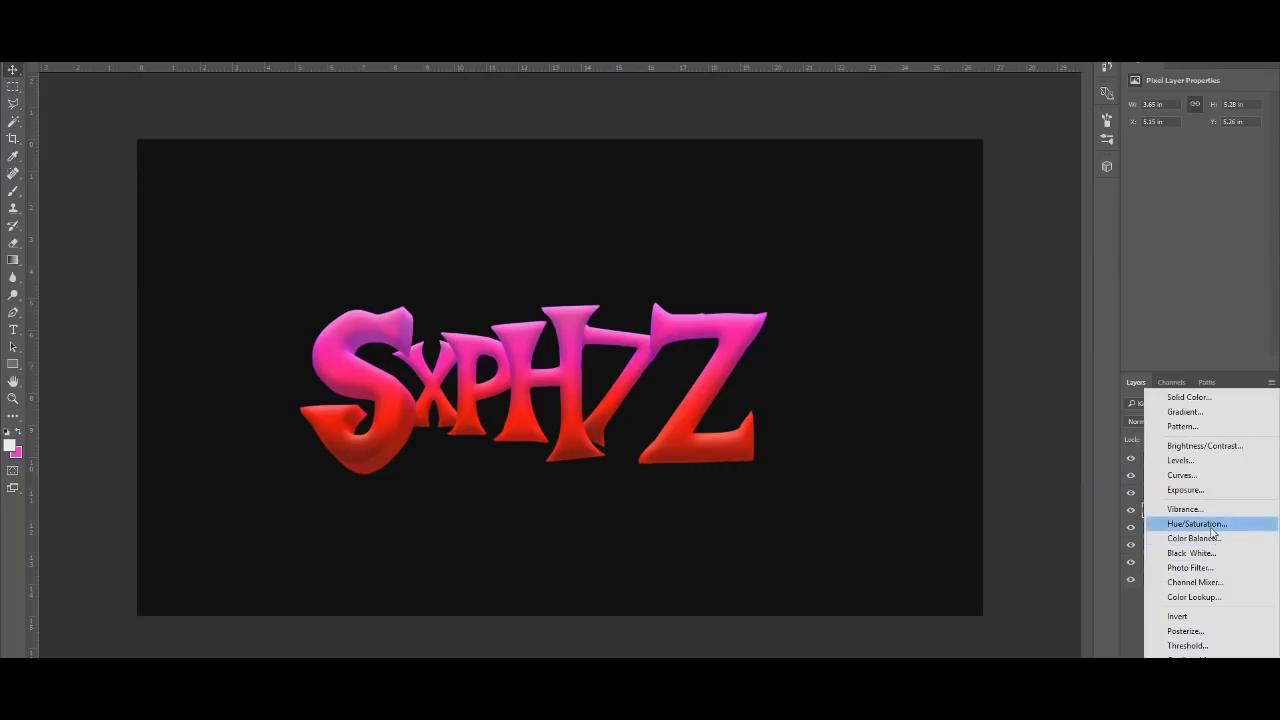
{"action": "left_click", "coordinate": [1210, 526]}
{"action": "left_click", "coordinate": [1210, 518], "text": "alt"}
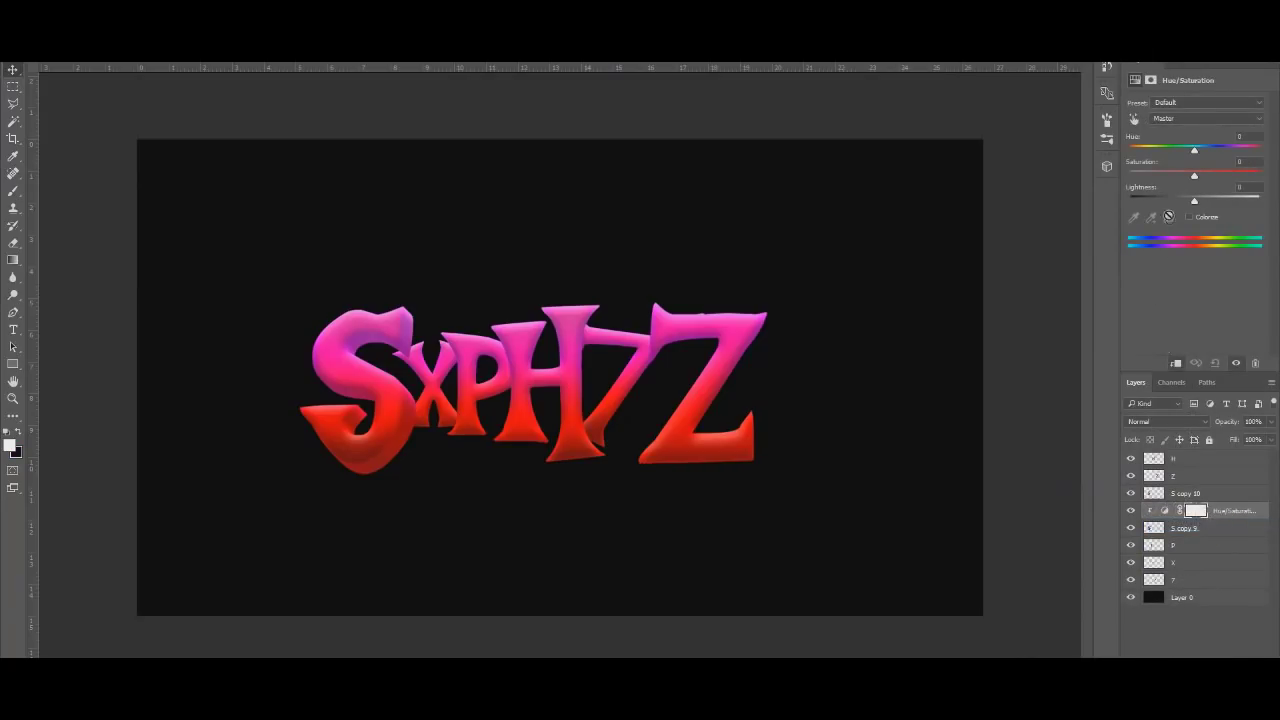
{"action": "left_click", "coordinate": [1190, 533]}
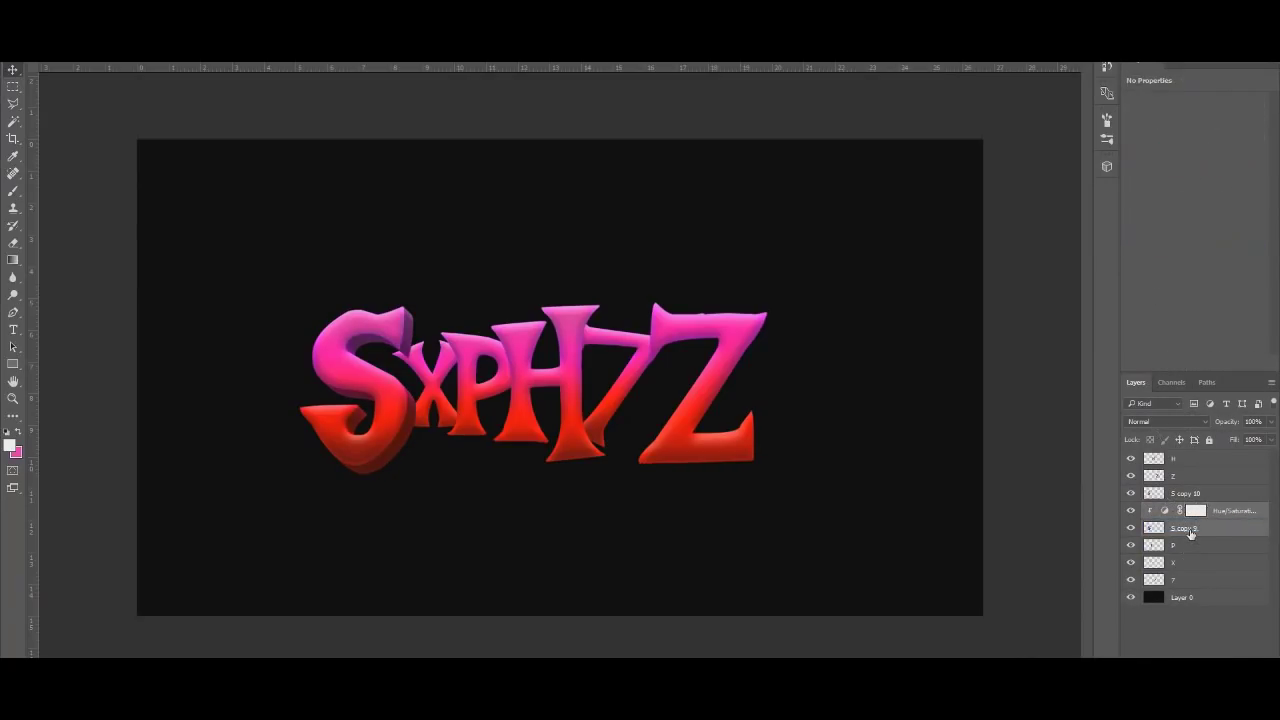
{"action": "right_click", "coordinate": [1190, 533]}
{"action": "left_click", "coordinate": [1090, 486]}
Give the S extrusion layer a Black, White gradient overlay in Overlay blend mode at 60% opacity
{"action": "right_click", "coordinate": [1212, 511]}
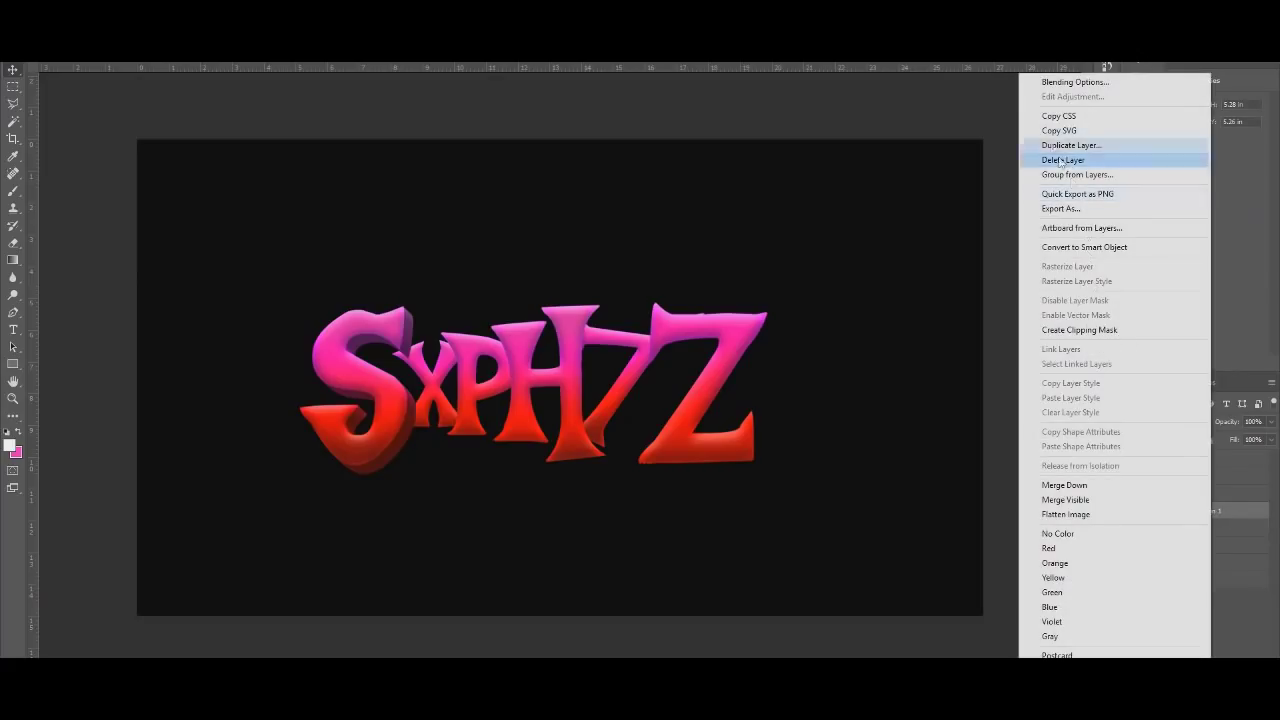
{"action": "left_click", "coordinate": [1056, 88]}
{"action": "left_click", "coordinate": [813, 166]}
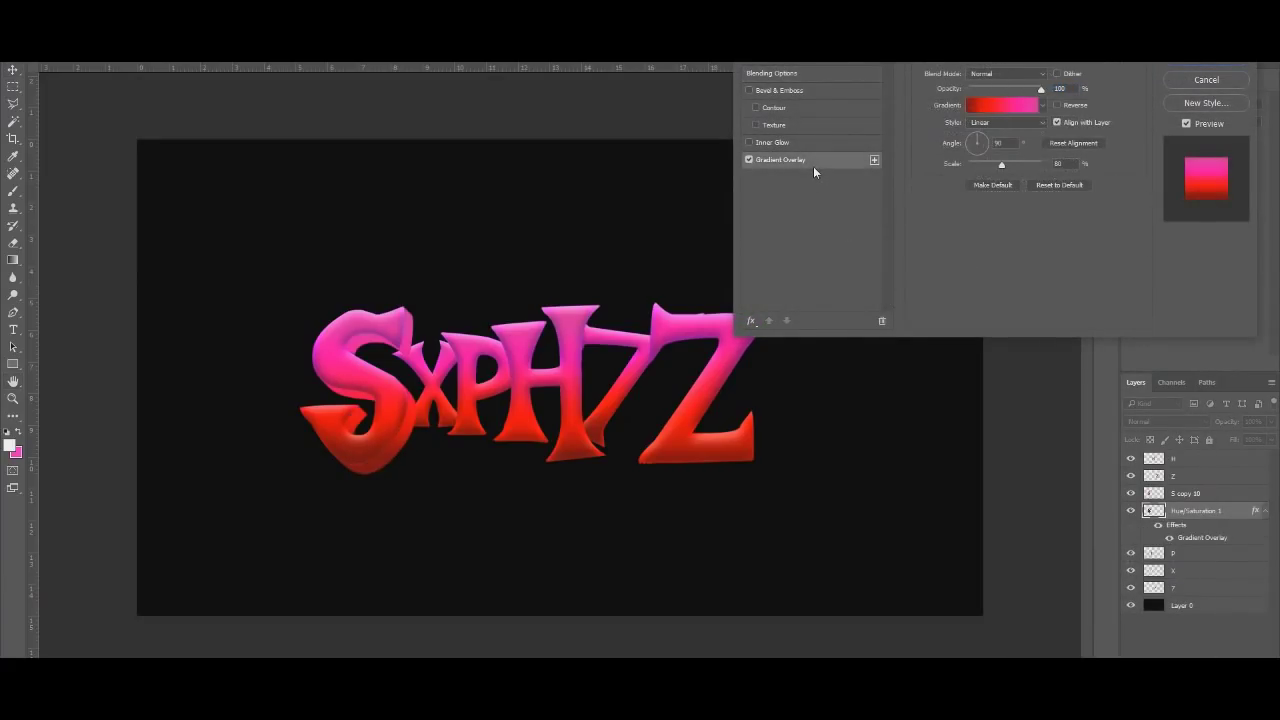
{"action": "left_click", "coordinate": [995, 105]}
{"action": "left_click", "coordinate": [808, 238]}
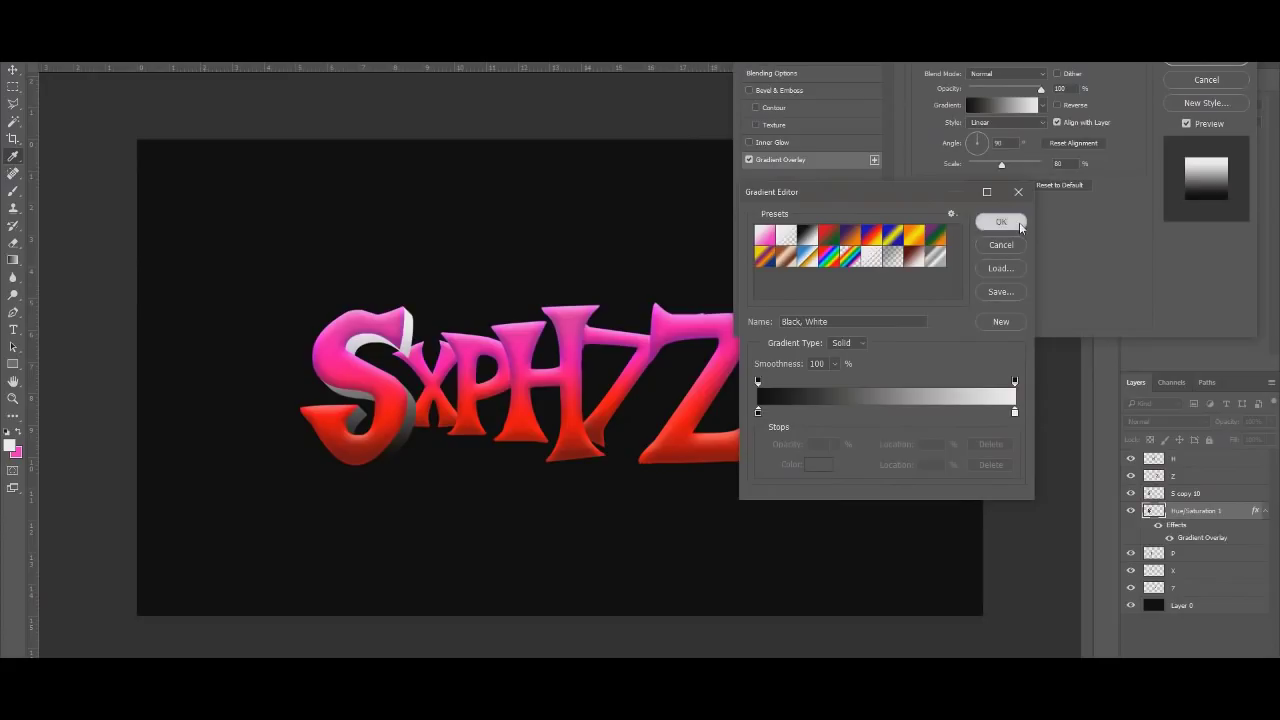
{"action": "left_click", "coordinate": [1001, 222]}
{"action": "left_click", "coordinate": [1005, 73]}
{"action": "left_click", "coordinate": [995, 210]}
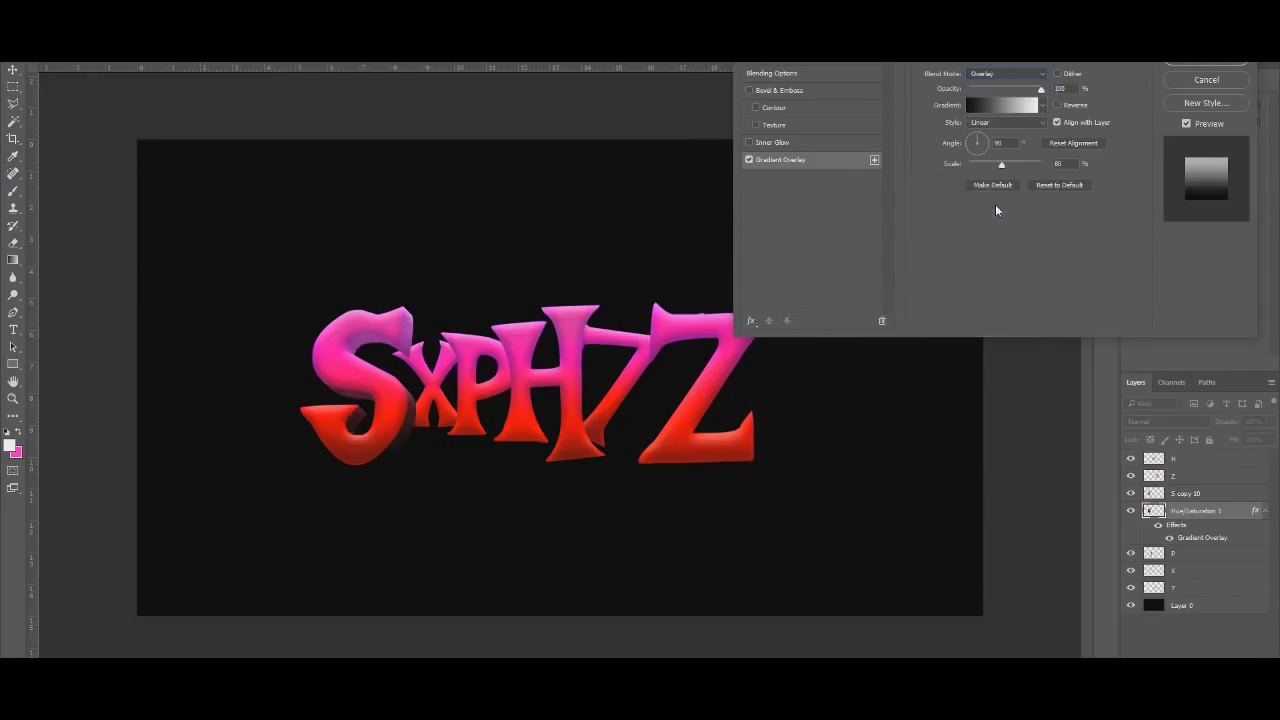
{"action": "left_click", "coordinate": [1013, 90]}
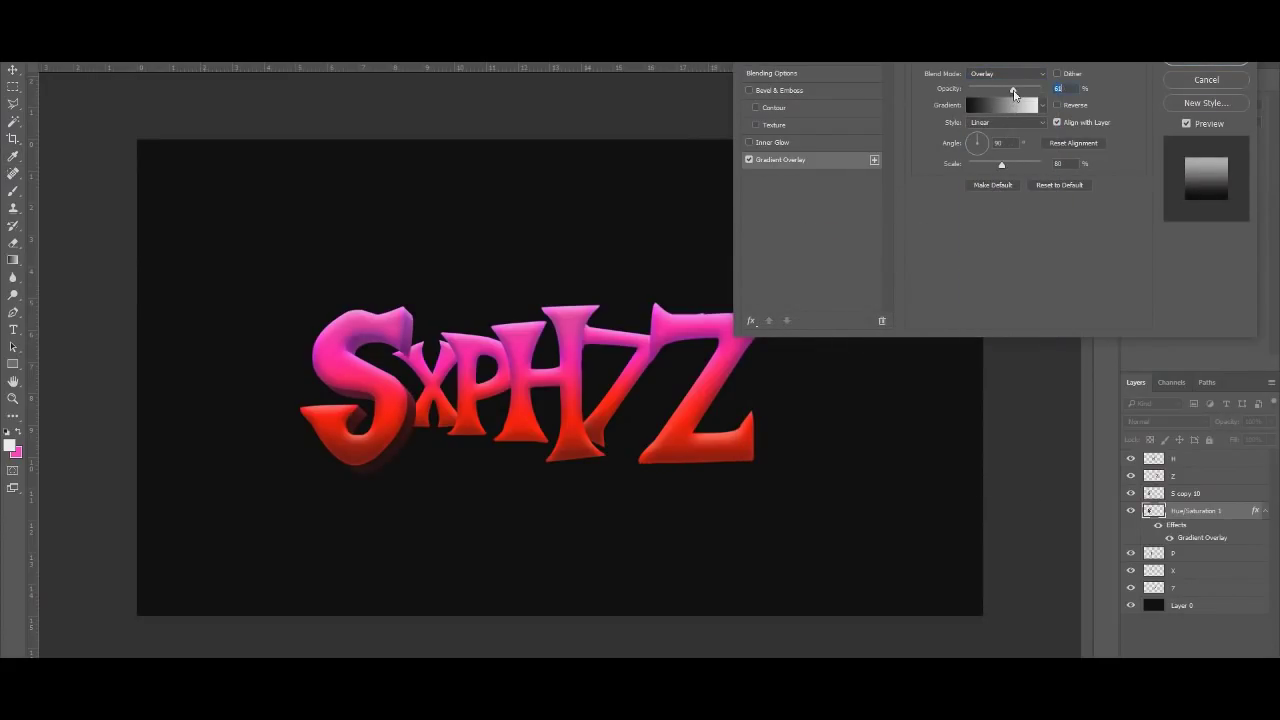
{"action": "type", "text": "60"}
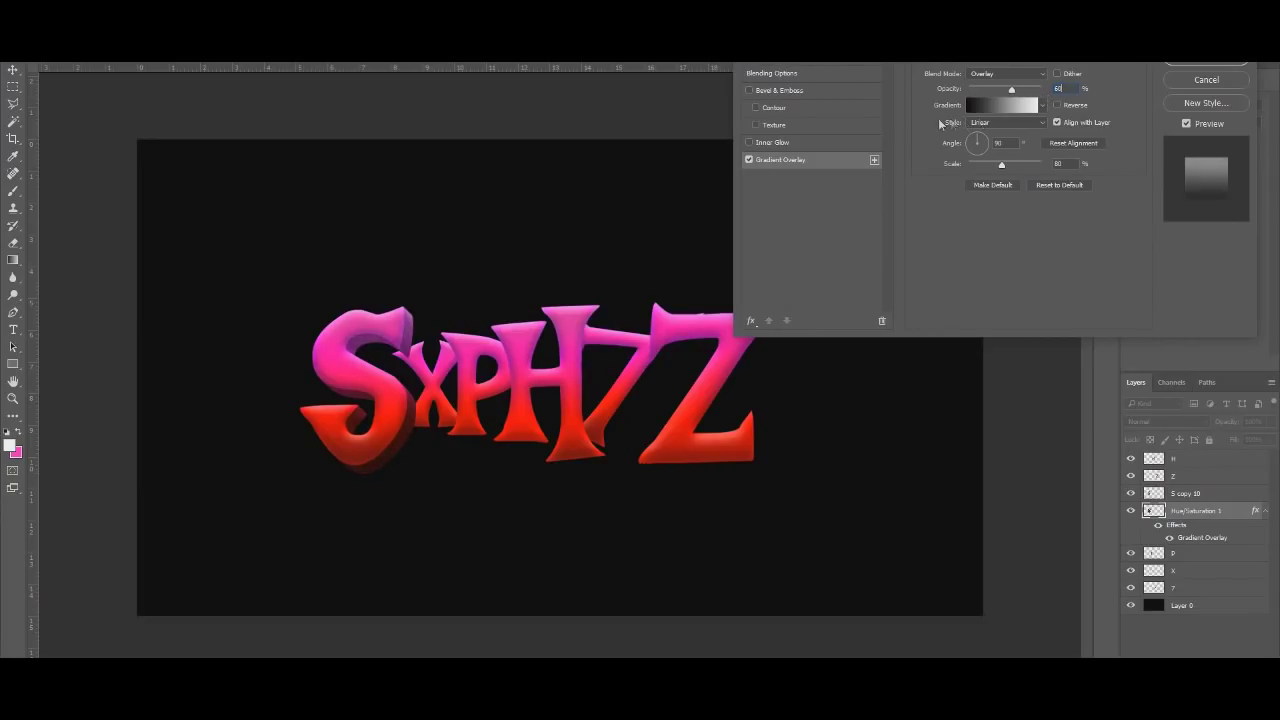
Add a Color Dodge inner glow at 75% opacity with a reduced size to the S extrusion and apply the layer style
{"action": "left_click", "coordinate": [811, 143]}
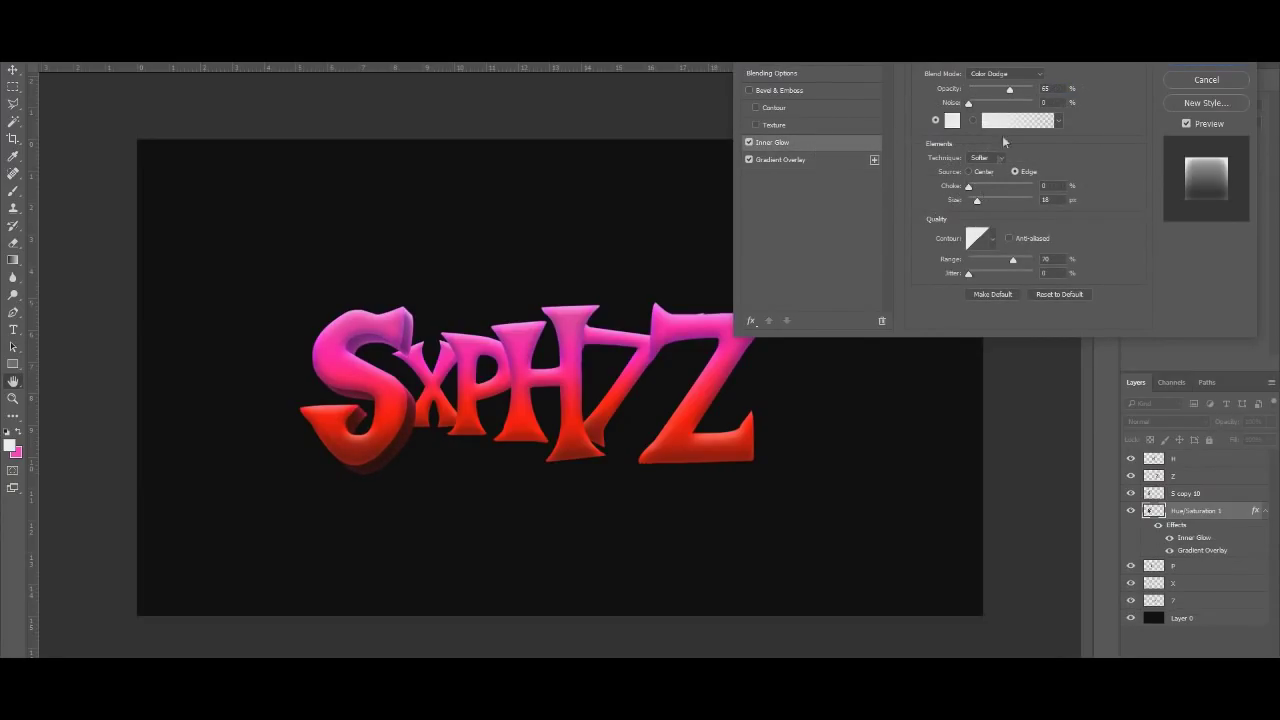
{"action": "mouse_move", "coordinate": [1009, 90]}
{"action": "left_mouse_down"}
{"action": "mouse_move", "coordinate": [1040, 91]}
{"action": "mouse_move", "coordinate": [1019, 94]}
{"action": "left_mouse_up"}
{"action": "left_click_drag", "start_coordinate": [981, 204], "coordinate": [981, 205]}
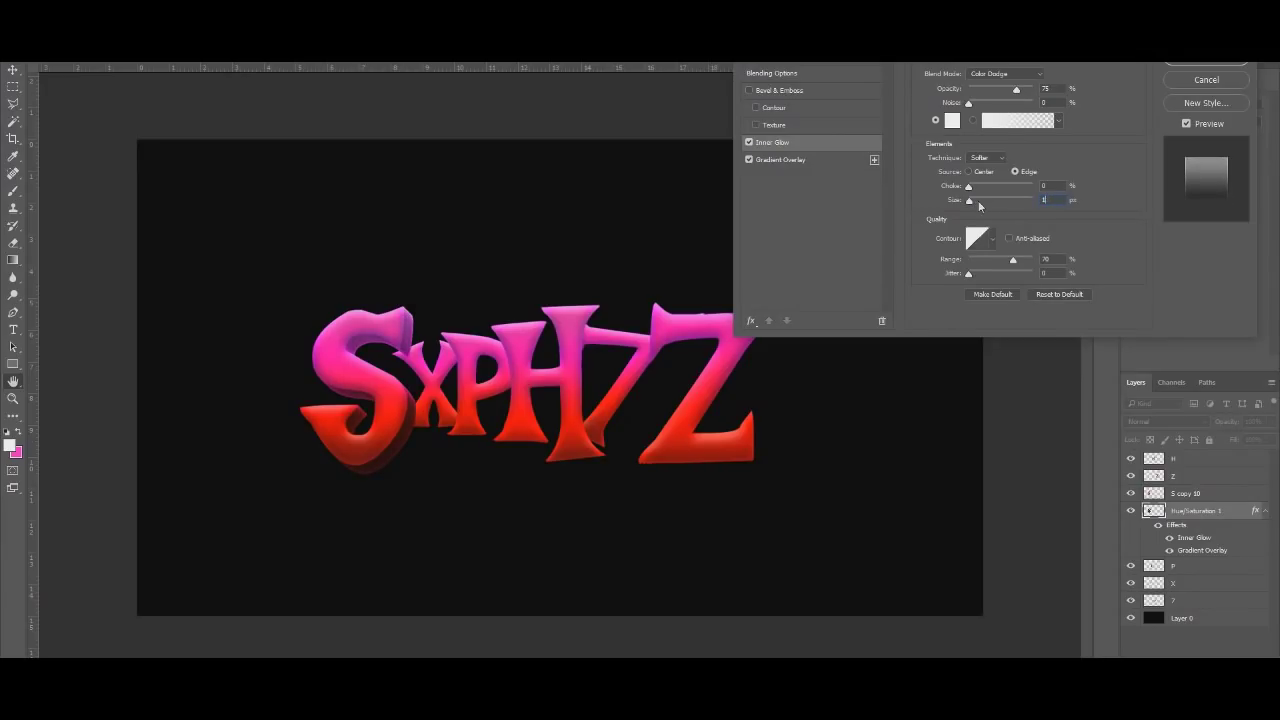
{"action": "left_click", "coordinate": [1169, 75]}
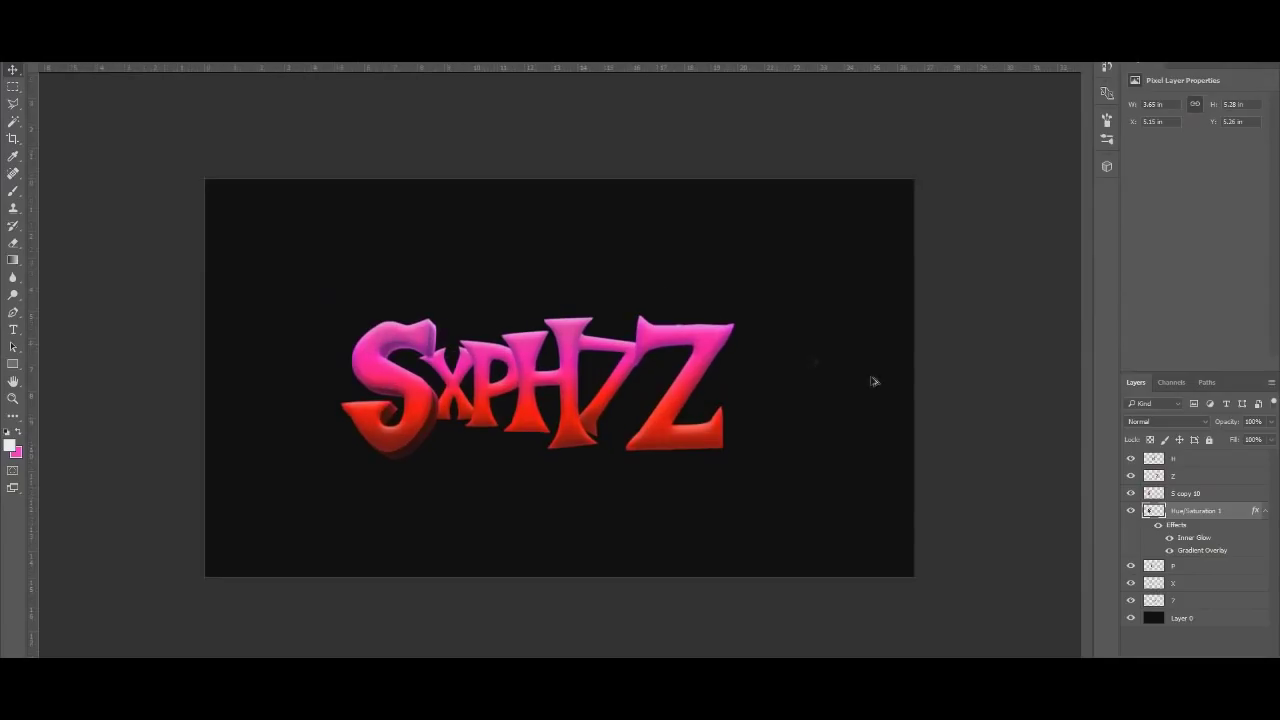
Copy the S extrusion's layer style and collapse its effects list
{"action": "right_click", "coordinate": [1202, 513]}
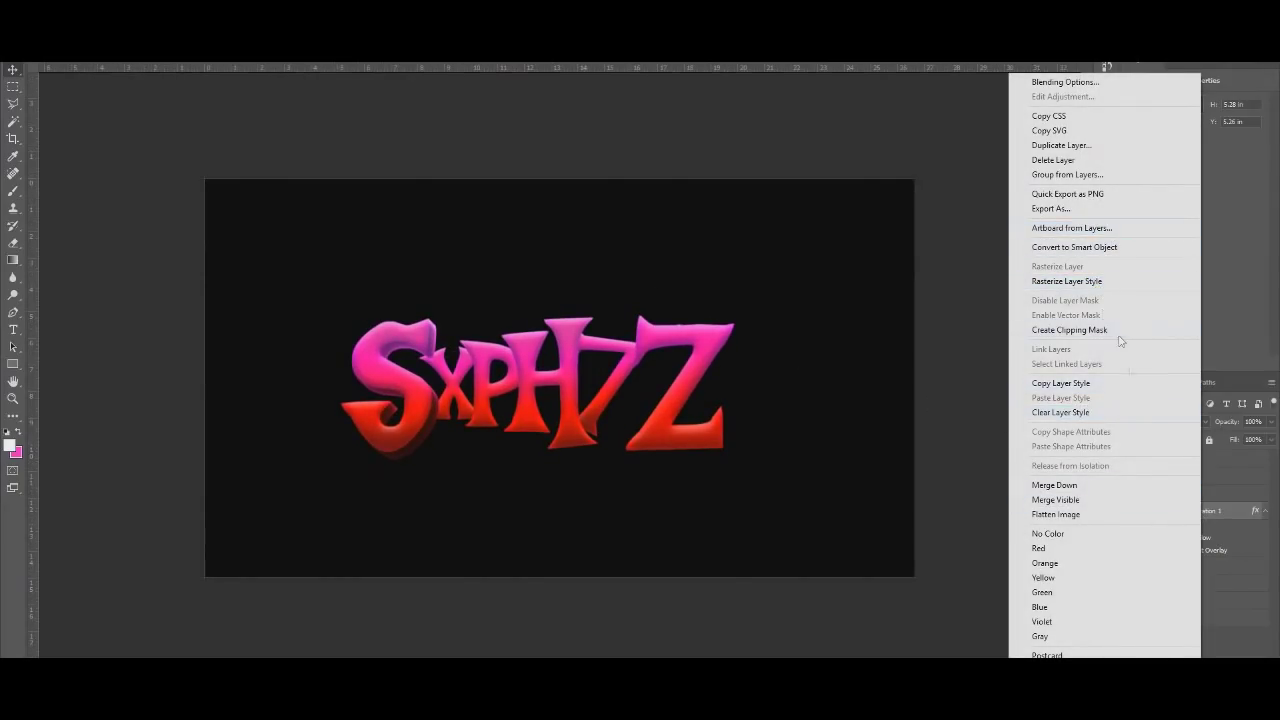
{"action": "left_click", "coordinate": [1100, 383]}
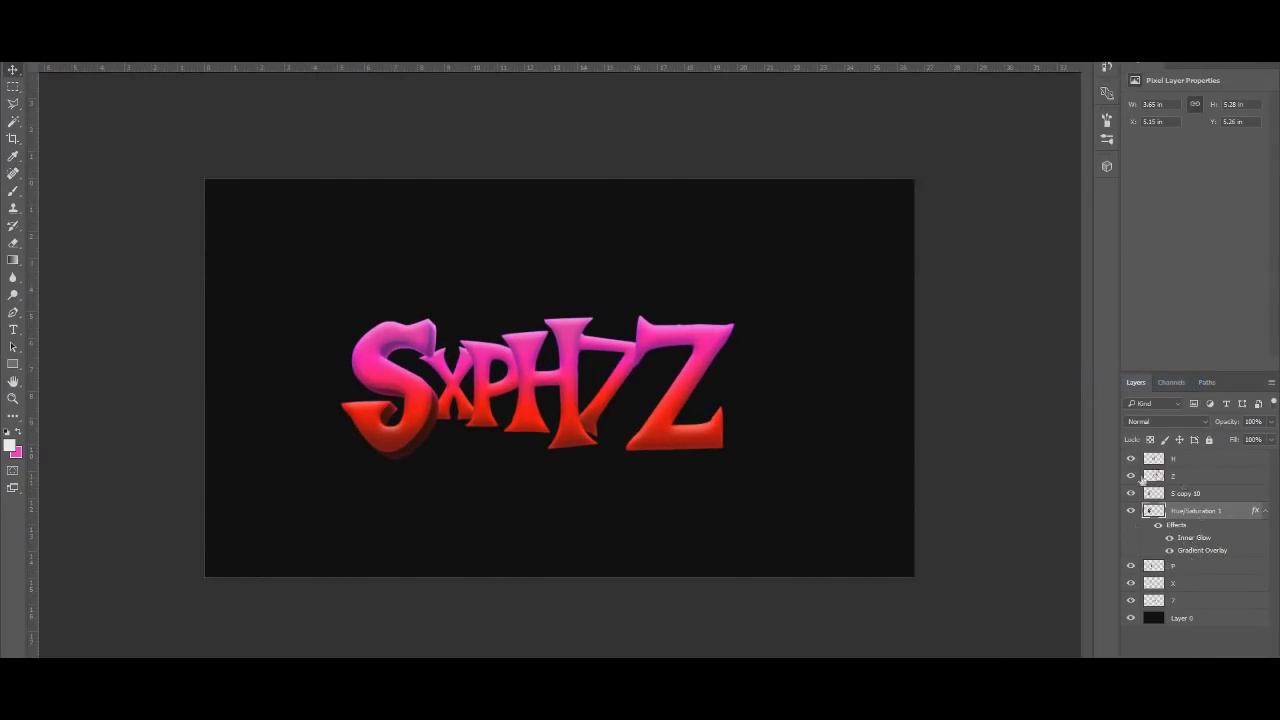
{"action": "left_click", "coordinate": [1265, 511]}
{"action": "key", "text": "ctrl+plus"}
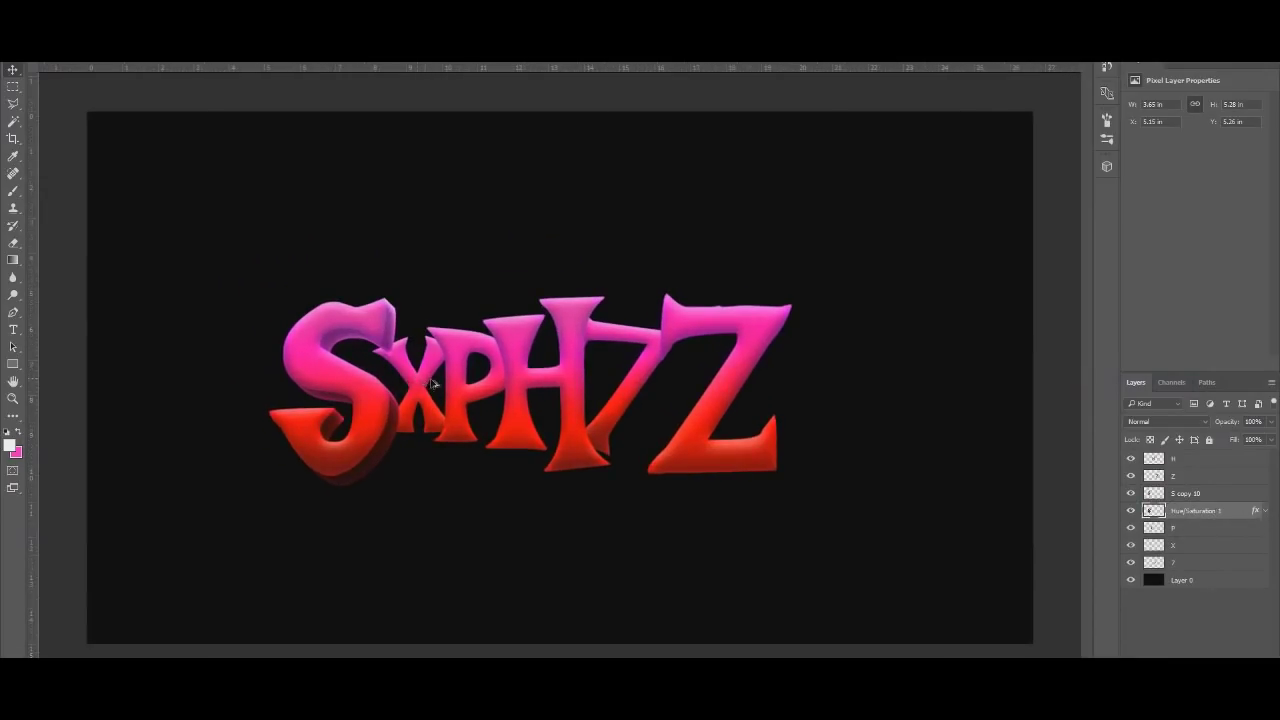
Duplicate the X layer ten times, nudging each copy slightly right and up to build its extrusion
{"action": "left_click", "coordinate": [1178, 546]}
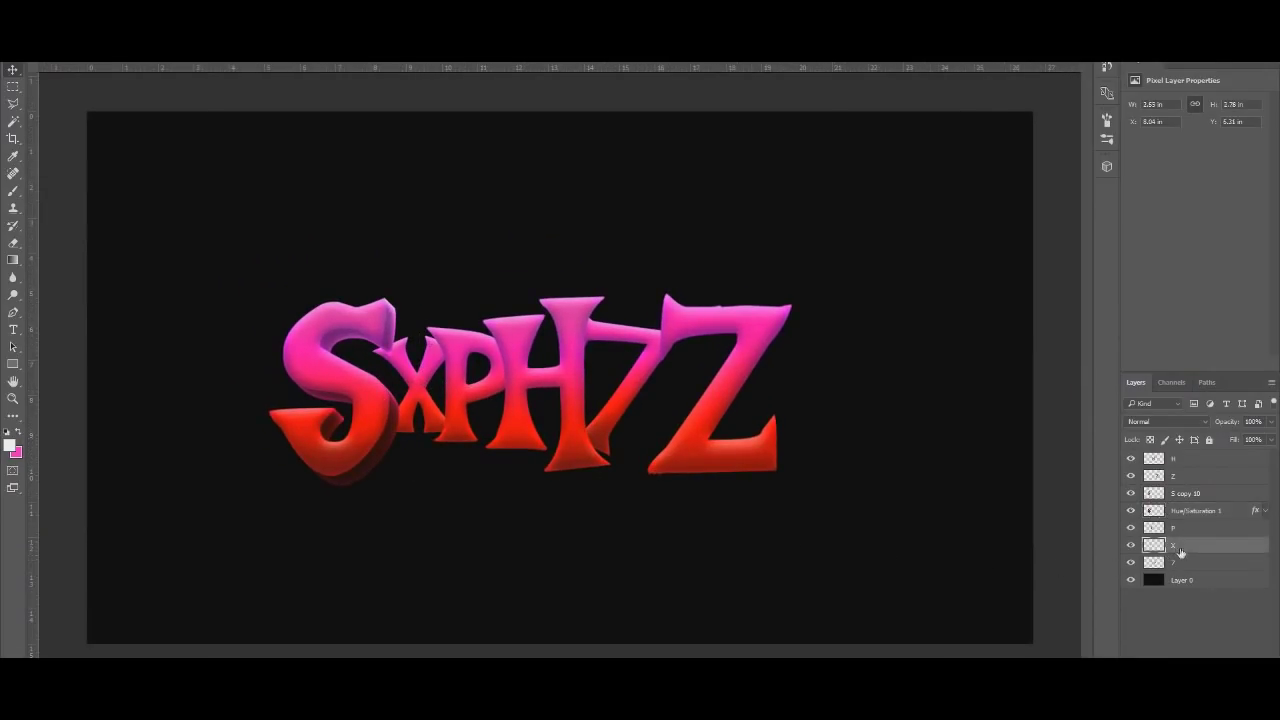
{"action": "key", "text": "alt+Up"}
{"action": "key", "text": "alt+Up"}
{"action": "key", "text": "alt+Up"}
{"action": "key", "text": "alt+Up"}
{"action": "key", "text": "alt+Up"}
{"action": "key", "text": "alt+Up"}
{"action": "key", "text": "alt+Up"}
{"action": "key", "text": "alt+Up"}
{"action": "key", "text": "alt+Up"}
{"action": "key", "text": "alt+Up"}
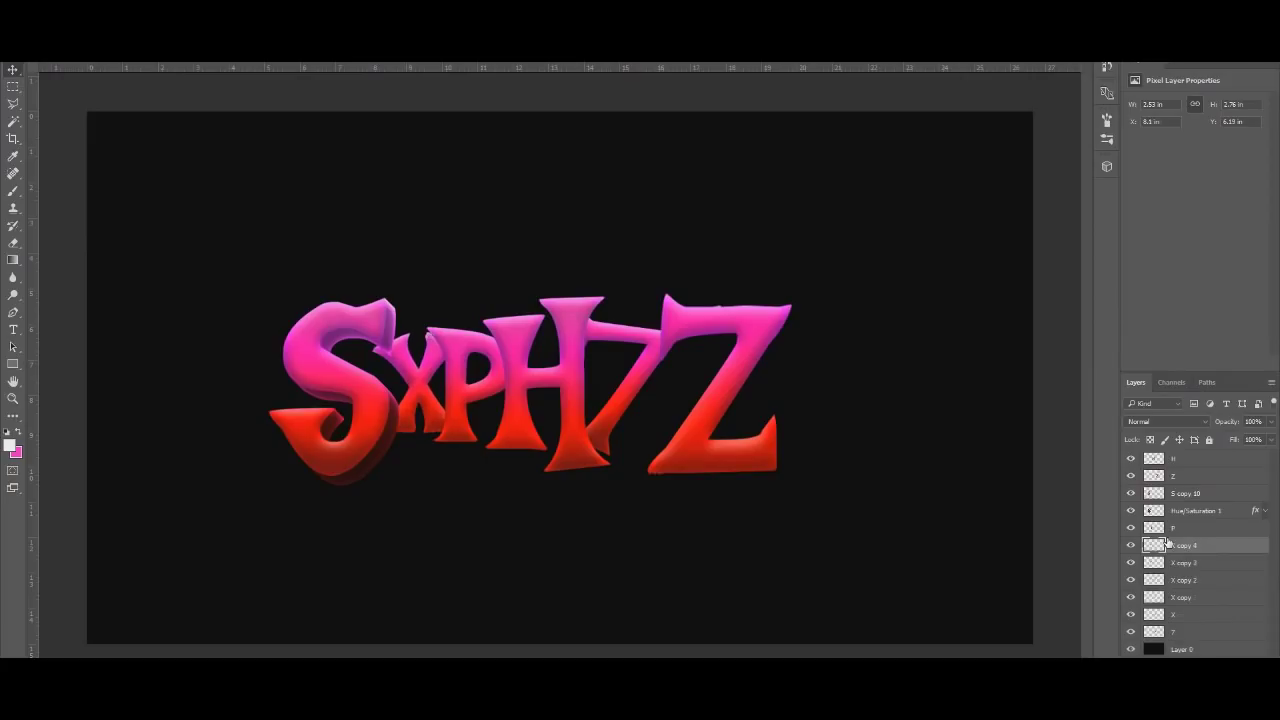
Merge the X copy 9 layer down through the original X layer into one, keeping X copy 10 separate
{"action": "left_click", "coordinate": [1208, 563]}
{"action": "scroll", "coordinate": [1208, 563], "scroll_direction": "down", "scroll_amount": 3}
{"action": "left_click", "coordinate": [1200, 634], "text": "shift"}
{"action": "right_click", "coordinate": [1200, 631]}
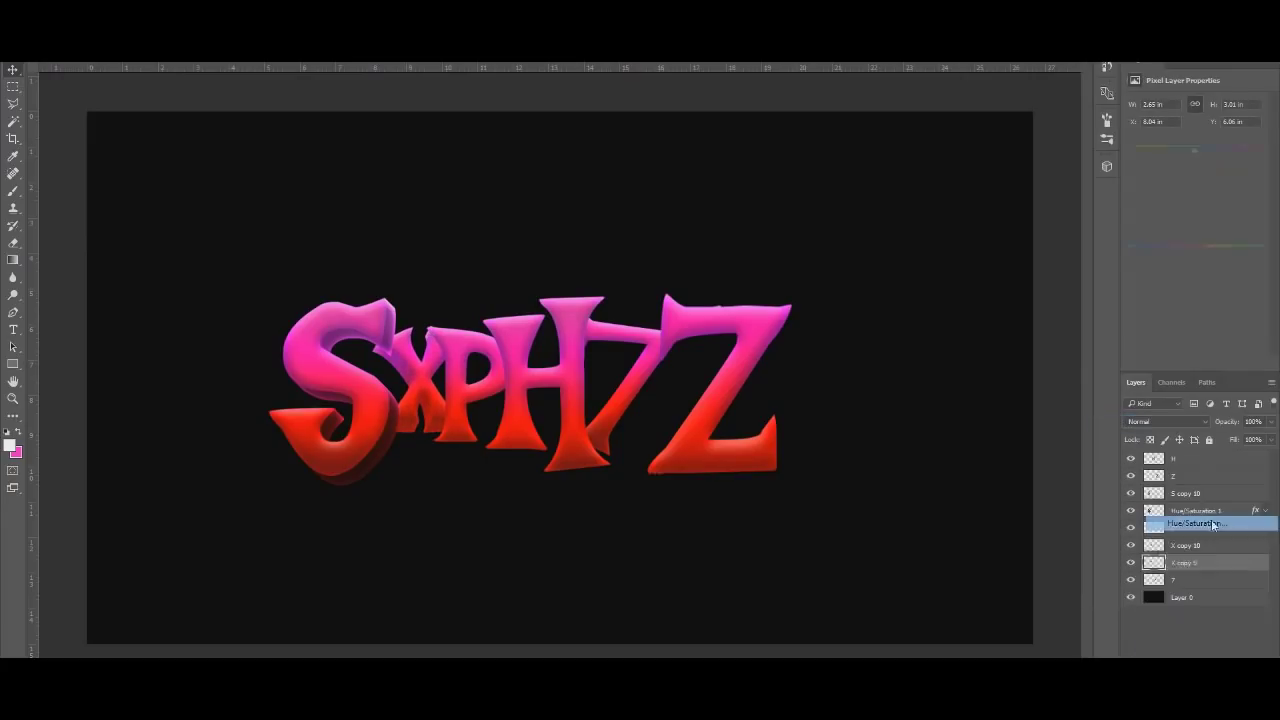
Darken the merged X extrusion with a clipped, merged-in Hue/Saturation adjustment and paste the copied layer style onto it
{"action": "left_click", "coordinate": [1176, 363]}
{"action": "left_click_drag", "start_coordinate": [1194, 201], "coordinate": [1151, 201]}
{"action": "left_click", "coordinate": [1208, 580]}
{"action": "left_click", "coordinate": [1211, 566], "text": "ctrl"}
{"action": "right_click", "coordinate": [1214, 568]}
{"action": "left_click", "coordinate": [1082, 485]}
{"action": "right_click", "coordinate": [1226, 564]}
{"action": "key", "text": "Escape"}
Duplicate the P layer ten times, nudging each copy straight up to build its extrusion
{"action": "left_click", "coordinate": [1180, 528]}
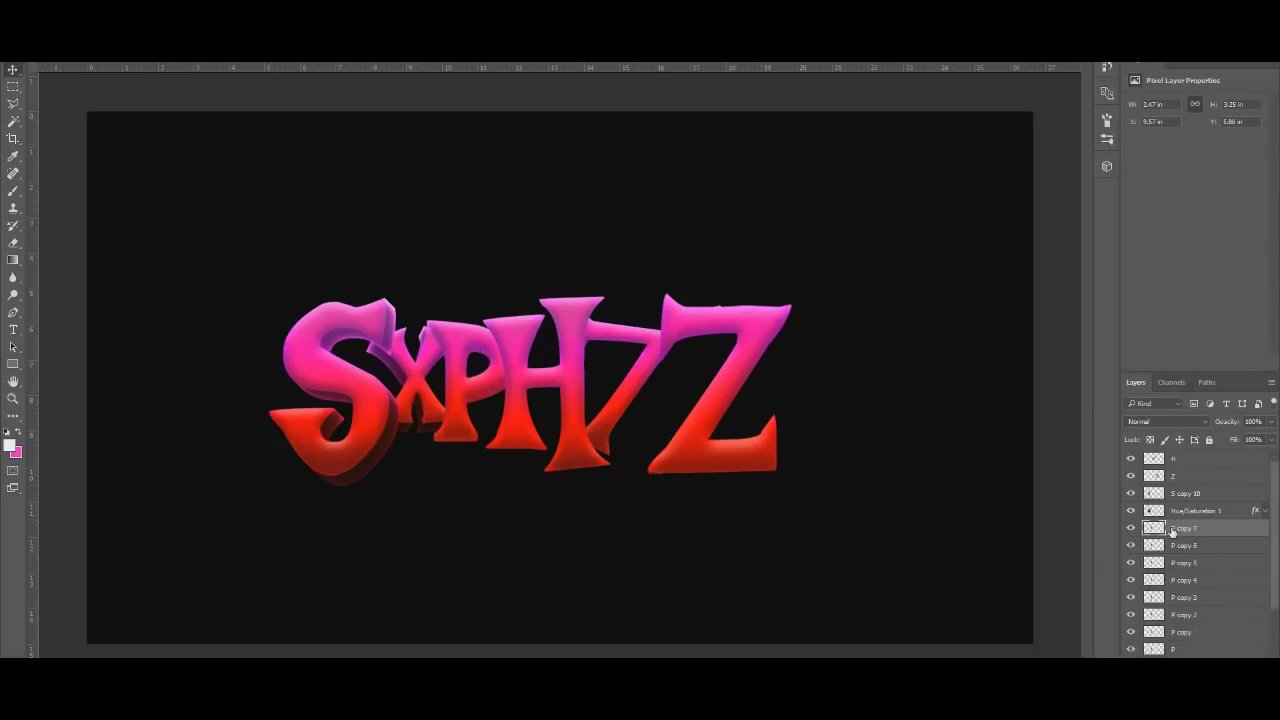
{"action": "key", "text": "alt+Up"}
{"action": "key", "text": "alt+Up"}
{"action": "key", "text": "alt+Up"}
Merge the P copy 9 layer down through the original P layer into one, keeping P copy 10 separate
{"action": "left_click", "coordinate": [1226, 548]}
{"action": "left_click", "coordinate": [1200, 648], "text": "shift"}
{"action": "right_click", "coordinate": [1206, 560]}
{"action": "left_click", "coordinate": [1111, 486]}
Darken the merged P extrusion with a clipped, merged-in Hue/Saturation adjustment and paste the copied layer style, collapsing the effects lists
{"action": "left_click", "coordinate": [1211, 534]}
{"action": "left_click", "coordinate": [1176, 363]}
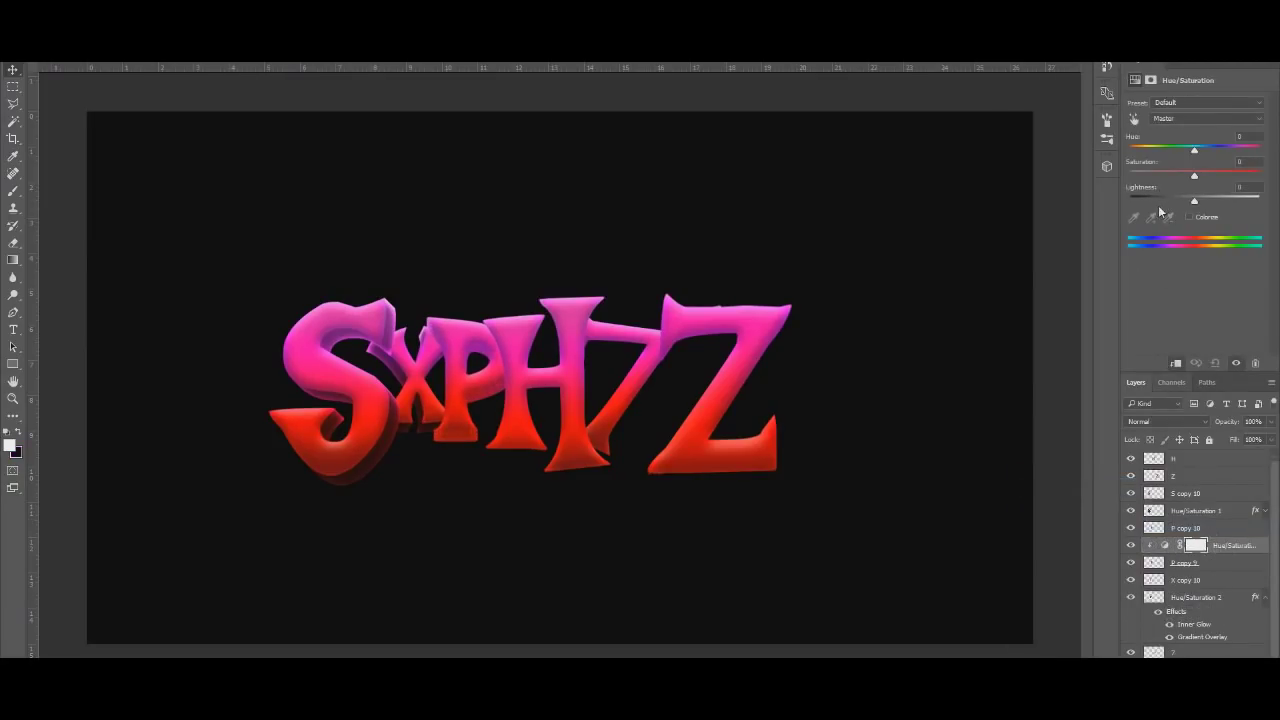
{"action": "right_click", "coordinate": [1194, 545]}
{"action": "left_click", "coordinate": [1095, 486]}
{"action": "left_click", "coordinate": [1265, 546]}
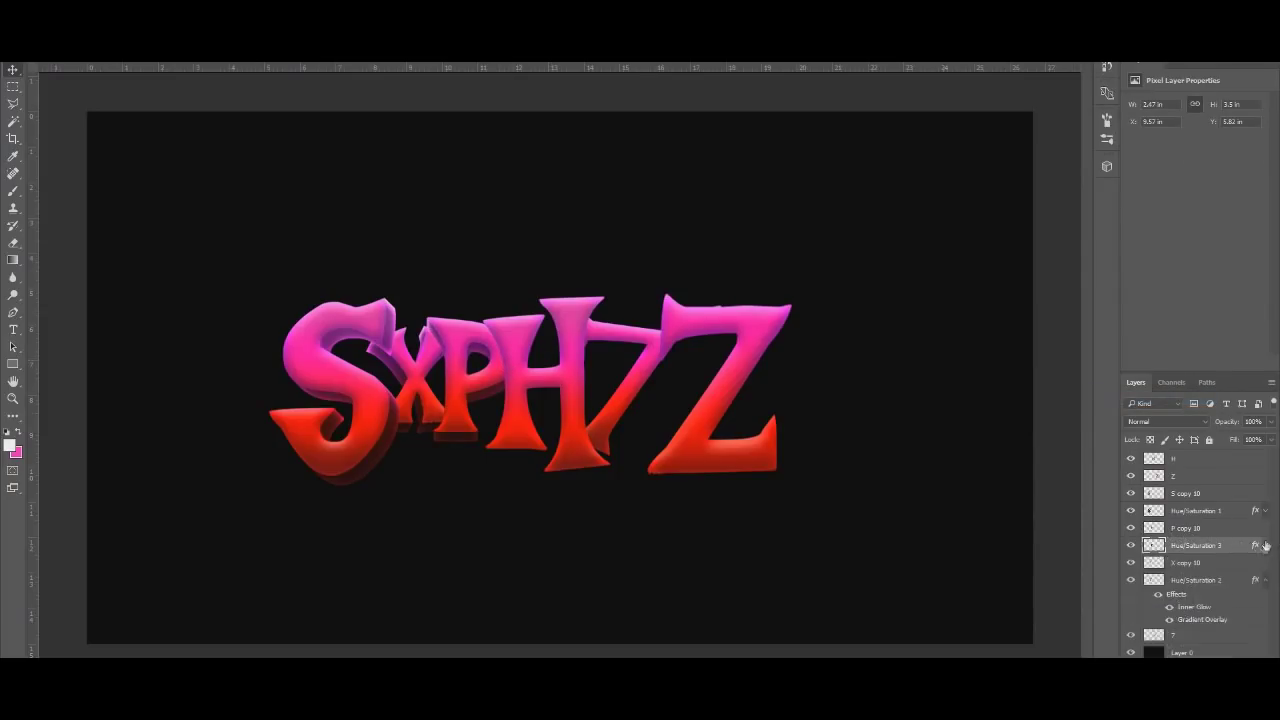
{"action": "left_click", "coordinate": [1264, 581]}
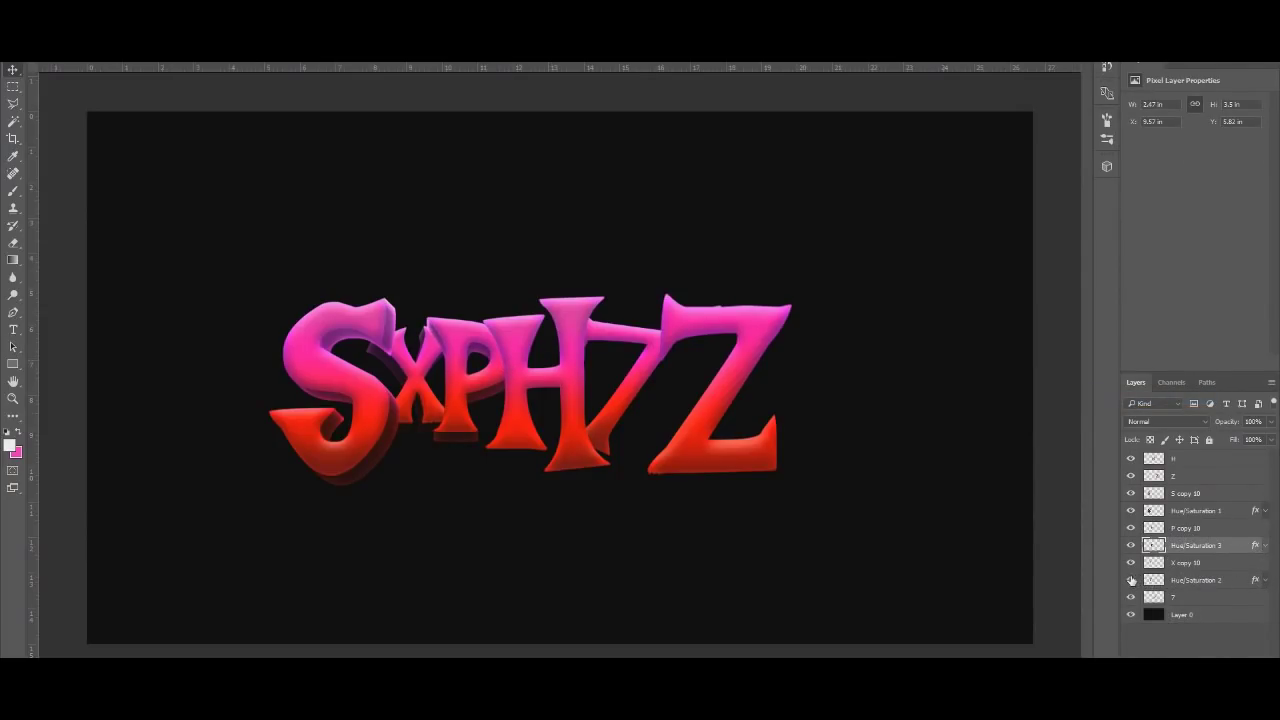
{"action": "left_click", "coordinate": [1137, 475]}
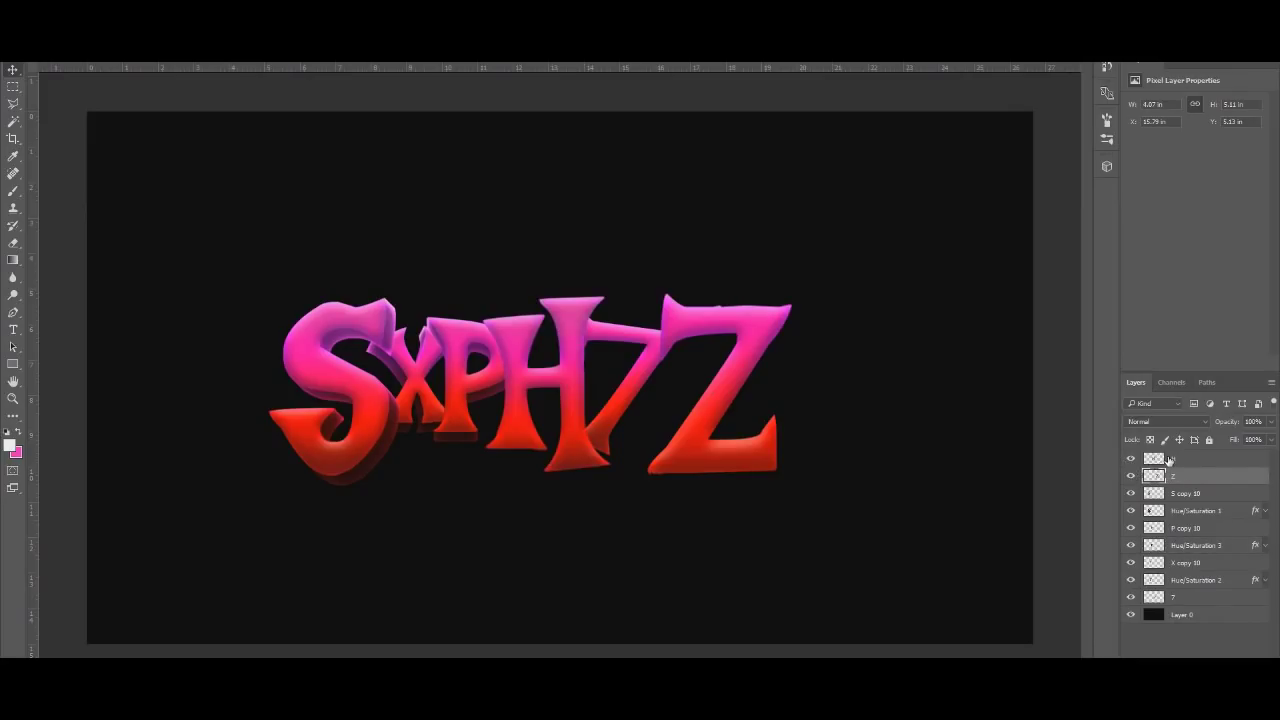
{"action": "left_click", "coordinate": [1160, 458]}
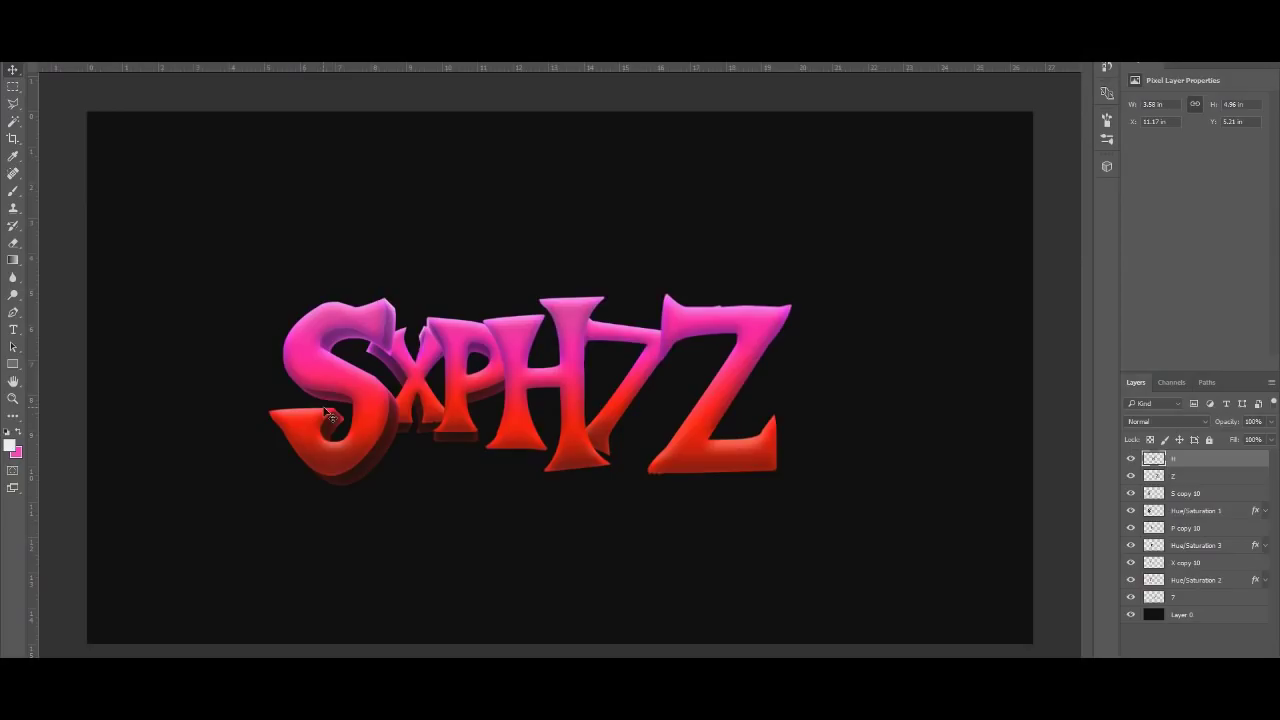
{"action": "key", "text": "alt+Down"}
{"action": "key", "text": "alt+Down"}
{"action": "key", "text": "alt+Down"}
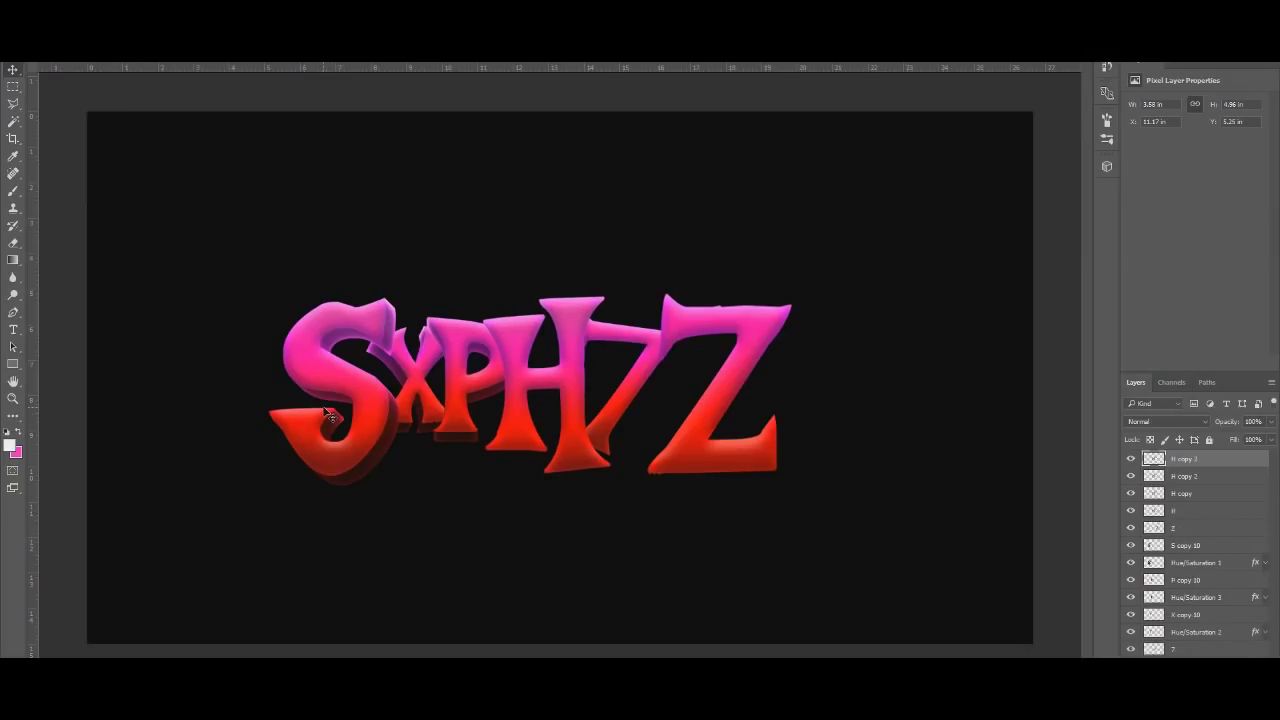
{"action": "key", "text": "ctrl+alt+z"}
{"action": "key", "text": "ctrl+alt+z"}
{"action": "key", "text": "ctrl+alt+z"}
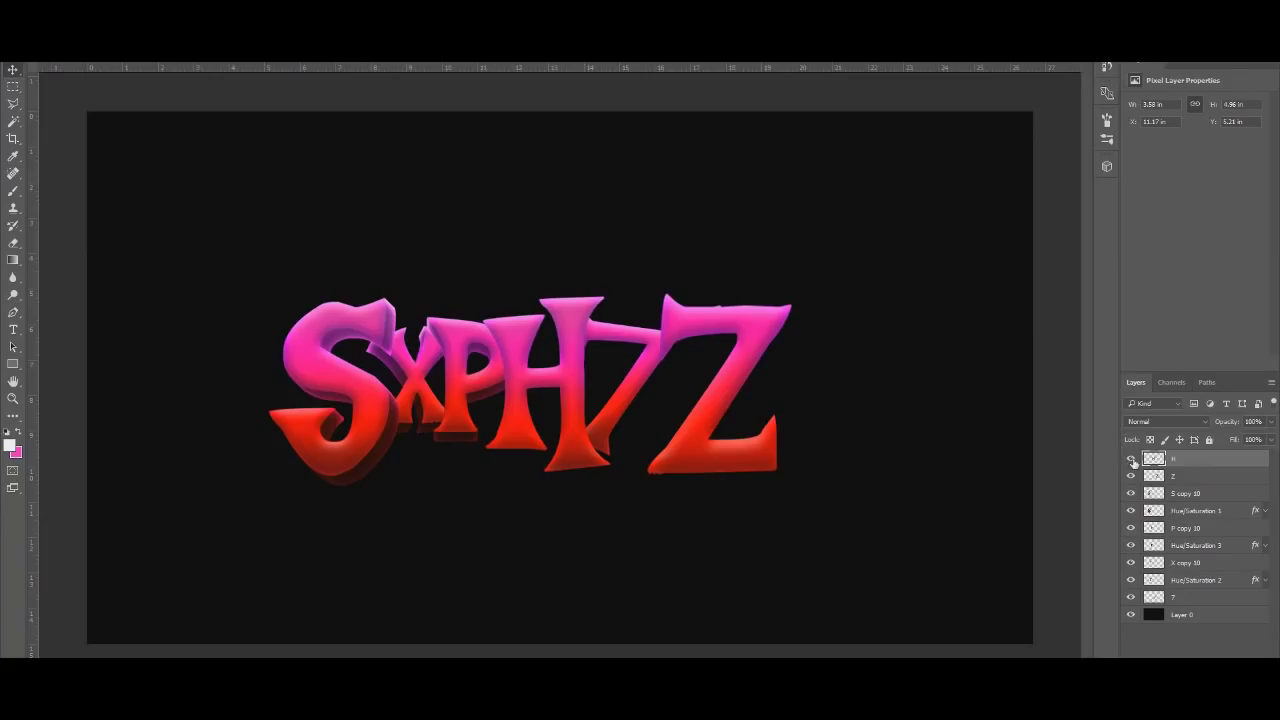
Duplicate the H layer ten times, nudging each copy slightly right and up to build its extrusion
{"action": "key", "text": "ctrl+alt+shift+t"}
{"action": "key", "text": "ctrl+alt+shift+t"}
{"action": "key", "text": "ctrl+alt+shift+t"}
{"action": "key", "text": "ctrl+alt+shift+t"}
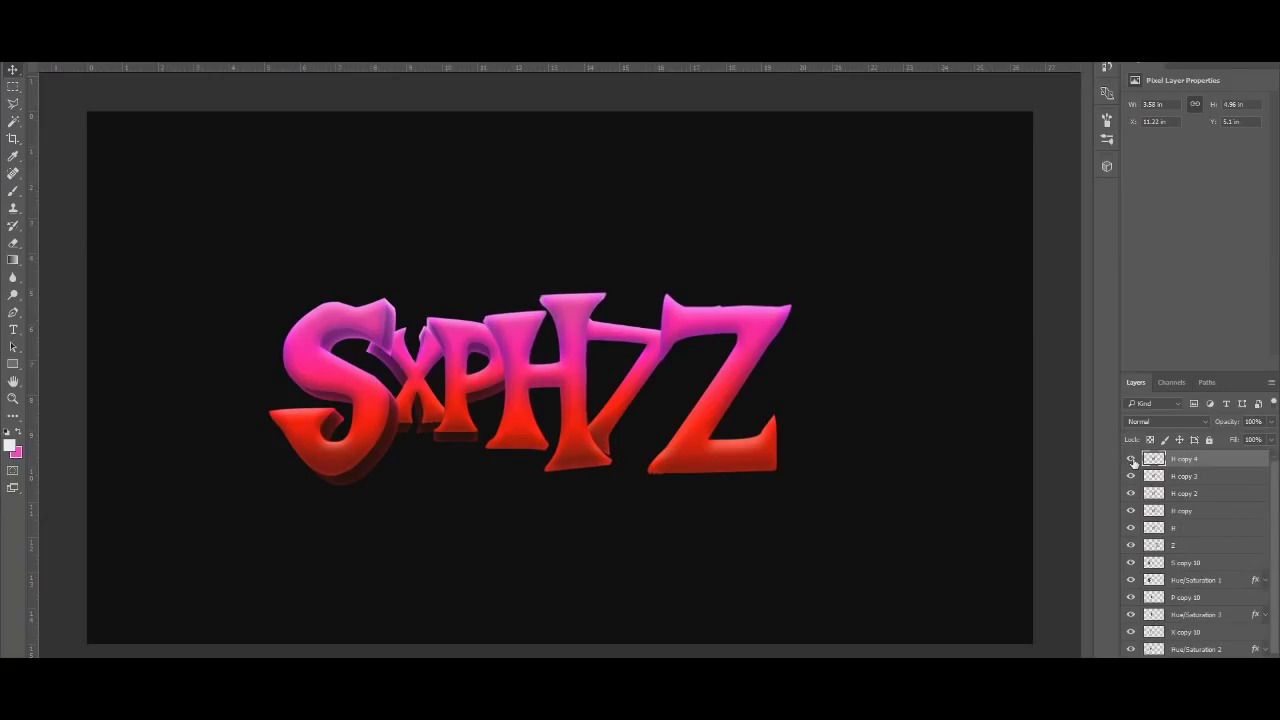
{"action": "key", "text": "ctrl+alt+shift+t"}
{"action": "key", "text": "ctrl+alt+shift+t"}
{"action": "key", "text": "ctrl+alt+shift+t"}
{"action": "key", "text": "ctrl+alt+shift+t"}
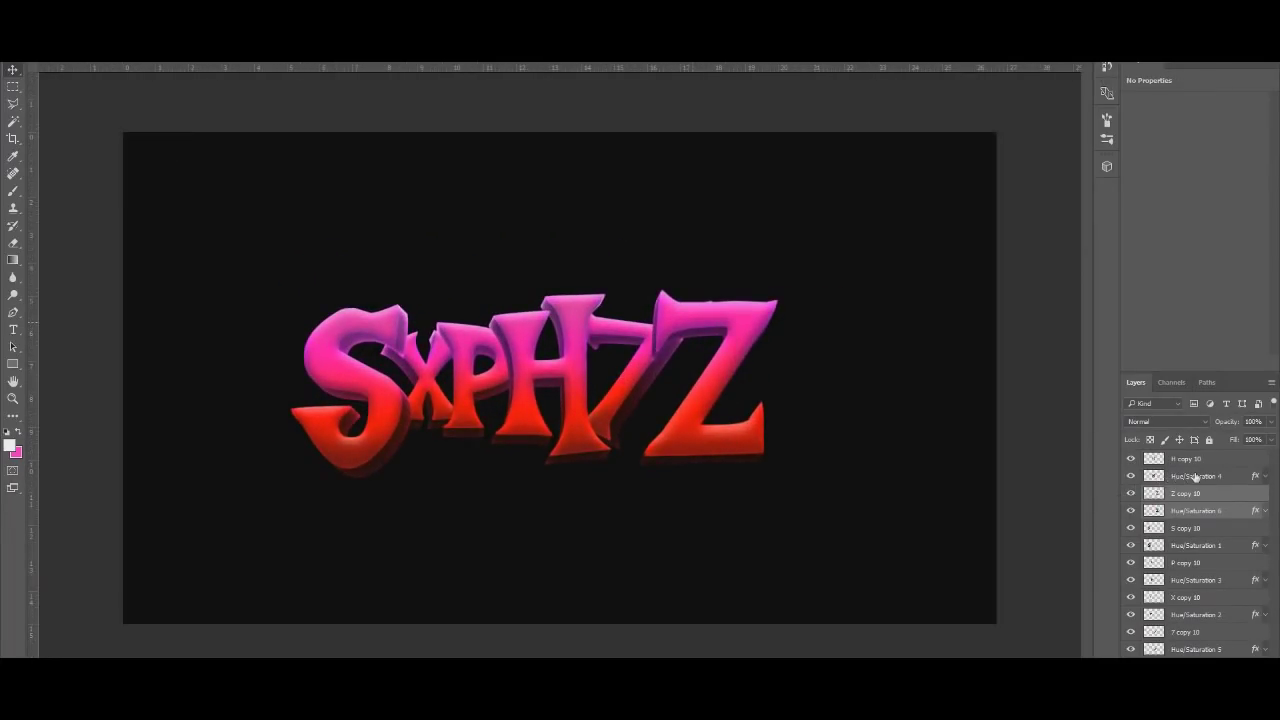
Shift all the letter and extrusion layers together slightly to the right on the canvas
{"action": "left_click", "coordinate": [1192, 460]}
{"action": "left_click", "coordinate": [1183, 650], "text": "shift"}
{"action": "left_click_drag", "start_coordinate": [612, 500], "coordinate": [637, 503]}
Merge the H face with its Hue/Saturation 4 extrusion layer, and the Z face with its Hue/Saturation 6 extrusion layer
{"action": "left_click", "coordinate": [1195, 459]}
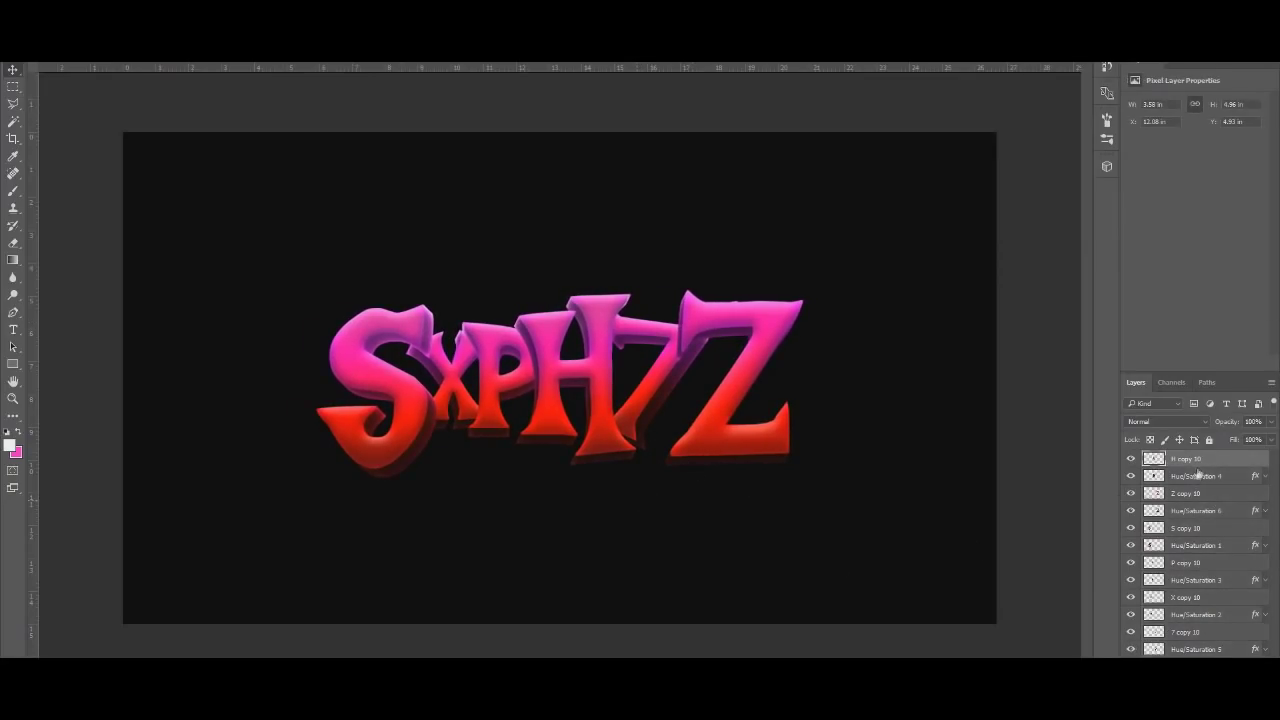
{"action": "left_click", "coordinate": [1200, 475], "text": "shift"}
{"action": "right_click", "coordinate": [1196, 475]}
{"action": "left_click", "coordinate": [1090, 484]}
{"action": "left_click", "coordinate": [1186, 478]}
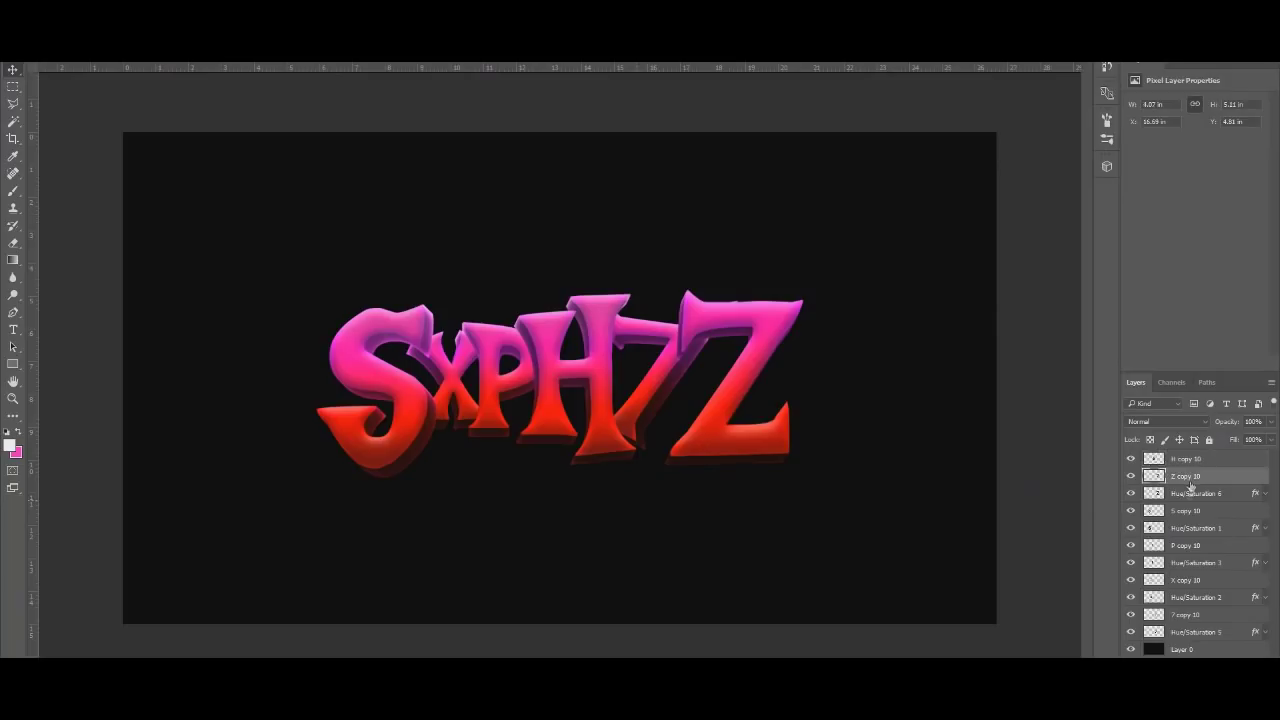
{"action": "left_click", "coordinate": [1190, 494], "text": "shift"}
{"action": "right_click", "coordinate": [1190, 494]}
{"action": "left_click", "coordinate": [1086, 487]}
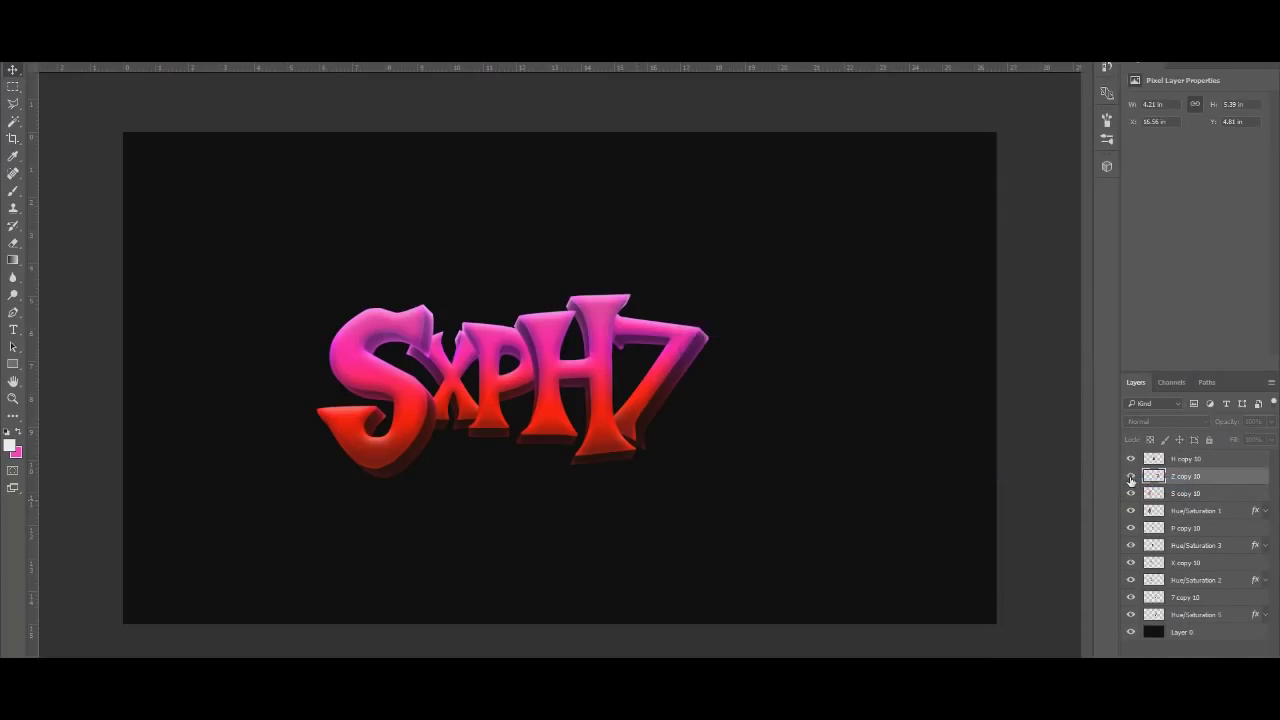
Merge the S face with its Hue/Saturation 1 extrusion layer, and the P face with its Hue/Saturation 3 extrusion layer
{"action": "left_click", "coordinate": [1186, 493]}
{"action": "left_click", "coordinate": [1192, 510], "text": "shift"}
{"action": "right_click", "coordinate": [1192, 510]}
{"action": "left_click", "coordinate": [1084, 488]}
{"action": "left_click", "coordinate": [1188, 511]}
{"action": "left_click", "coordinate": [1191, 529], "text": "shift"}
{"action": "right_click", "coordinate": [1191, 529]}
{"action": "left_click", "coordinate": [1086, 485]}
Merge the X face with its Hue/Saturation 2 extrusion layer, and the 7 face with its Hue/Saturation 5 extrusion layer
{"action": "left_click", "coordinate": [1192, 527]}
{"action": "left_click", "coordinate": [1194, 544], "text": "shift"}
{"action": "right_click", "coordinate": [1194, 544]}
{"action": "left_click", "coordinate": [1094, 488]}
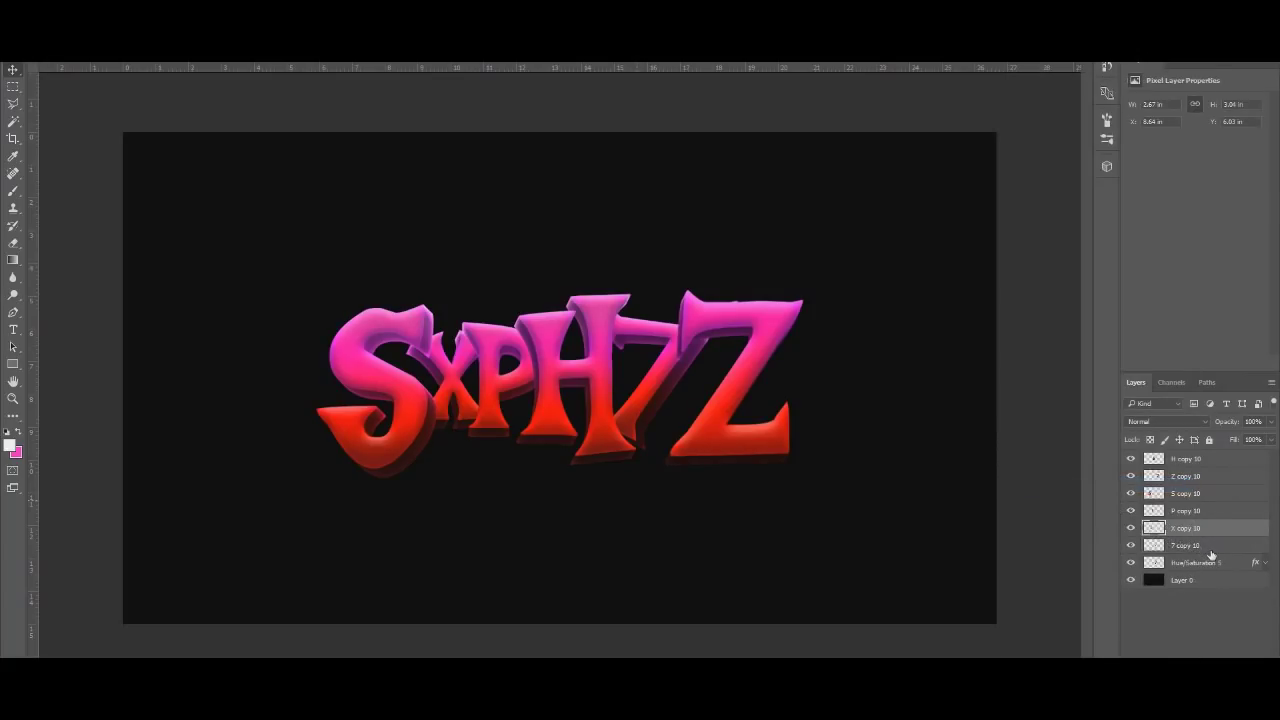
{"action": "left_click", "coordinate": [1207, 547]}
{"action": "left_click", "coordinate": [1201, 562], "text": "shift"}
{"action": "right_click", "coordinate": [1200, 562]}
{"action": "left_click", "coordinate": [1106, 488]}
{"action": "mouse_move", "coordinate": [861, 422]}
{"action": "left_mouse_down"}
{"action": "mouse_move", "coordinate": [851, 450]}
{"action": "mouse_move", "coordinate": [876, 431]}
{"action": "mouse_move", "coordinate": [859, 447]}
{"action": "left_mouse_up"}
{"action": "key", "text": "ctrl+z"}
{"action": "key", "text": "ctrl+z"}
{"action": "key", "text": "ctrl+z"}
{"action": "left_click", "coordinate": [1130, 546]}
{"action": "left_click", "coordinate": [1130, 546]}
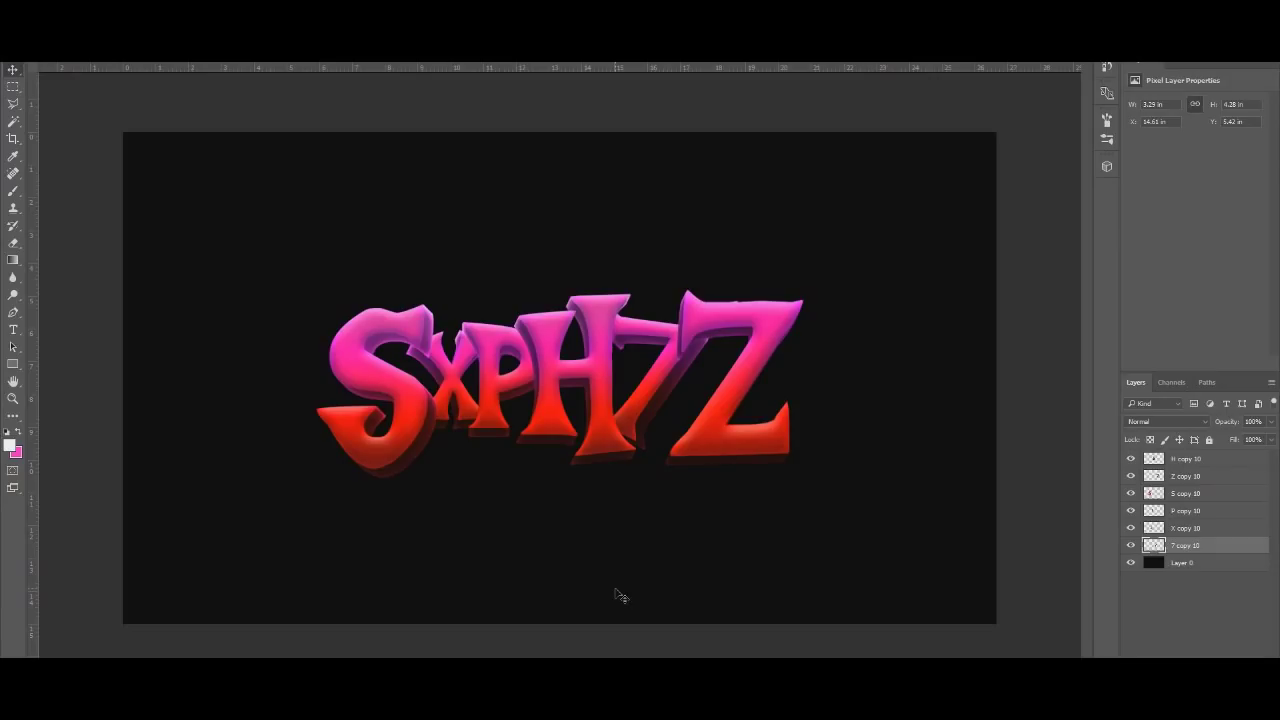
Add a new layer clipped to the 7 layer and set up a larger, soft-edged black brush
{"action": "key", "text": "ctrl+shift+alt+n"}
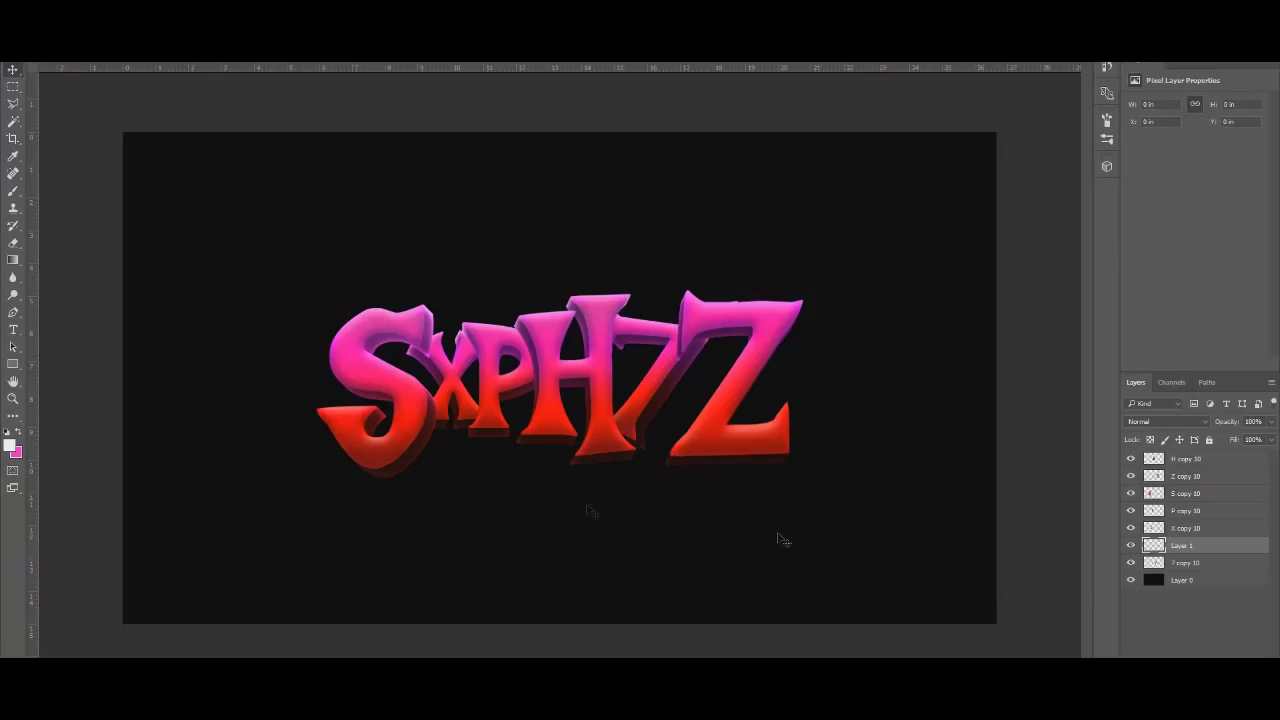
{"action": "left_click", "coordinate": [13, 190]}
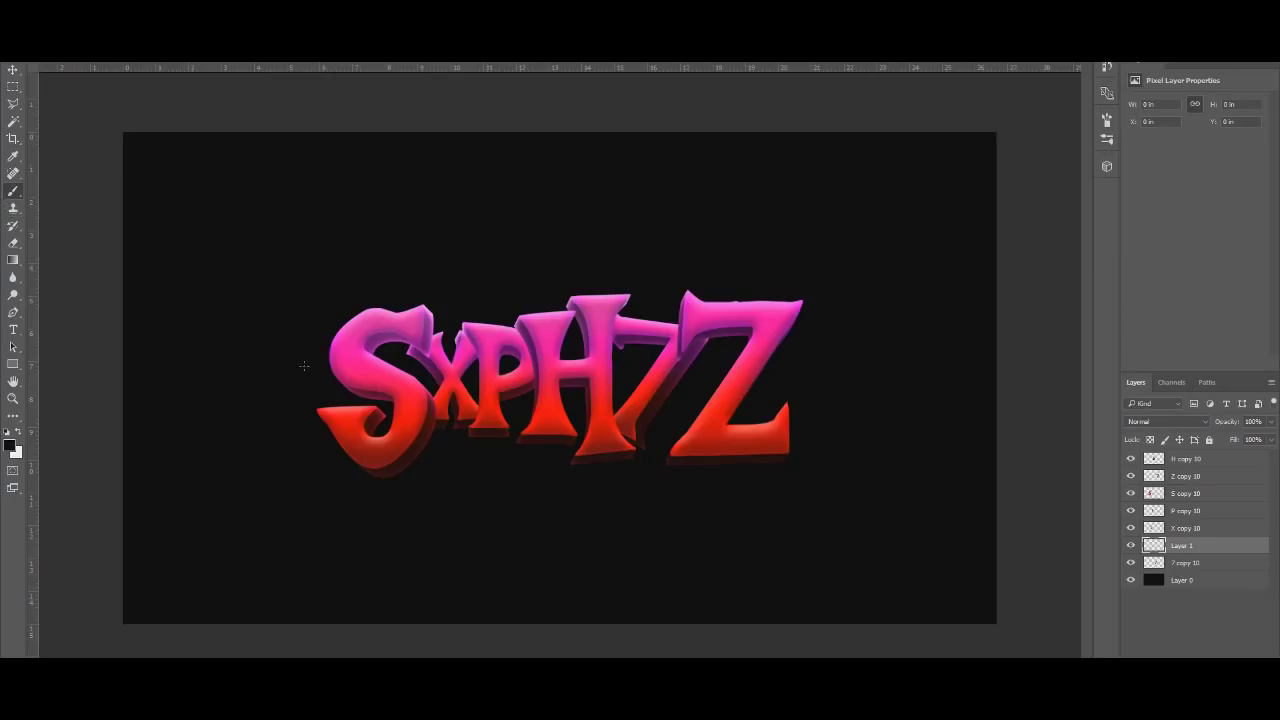
{"action": "right_click", "coordinate": [632, 292]}
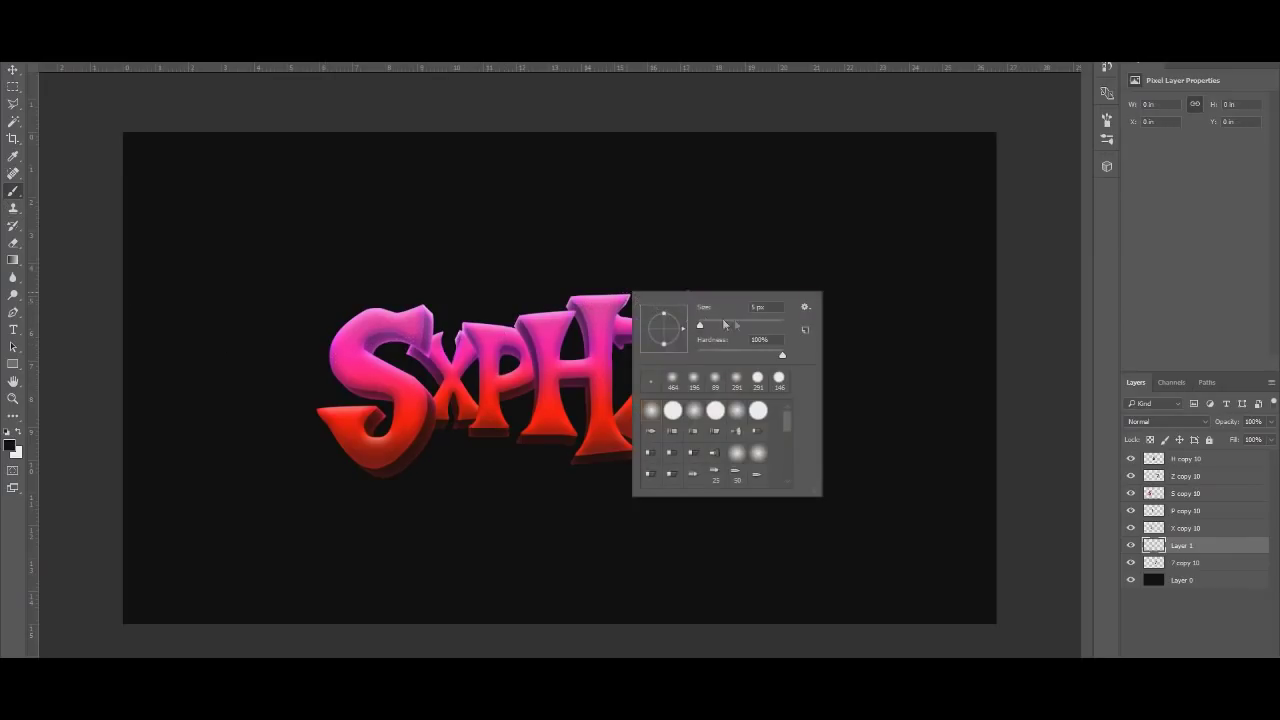
{"action": "mouse_move", "coordinate": [743, 355]}
{"action": "left_mouse_down"}
{"action": "mouse_move", "coordinate": [698, 355]}
{"action": "mouse_move", "coordinate": [749, 327]}
{"action": "left_mouse_up"}
{"action": "left_click", "coordinate": [420, 337]}
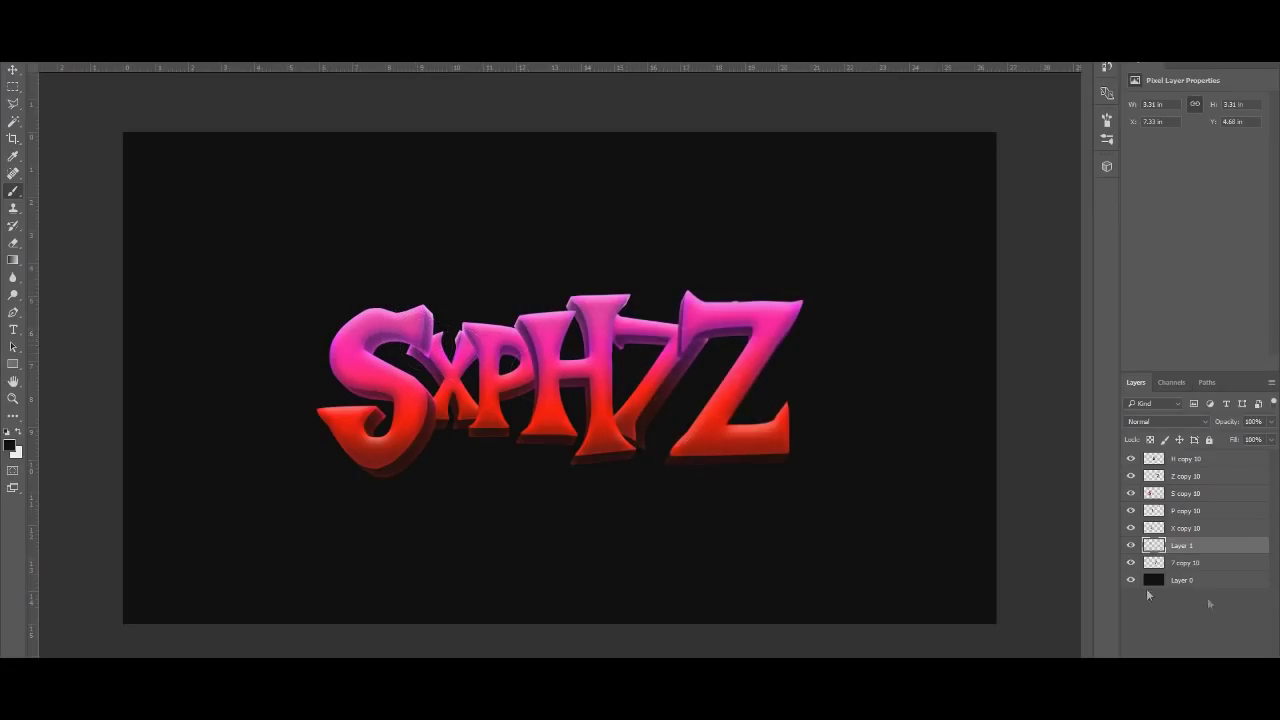
{"action": "key", "text": "ctrl+z"}
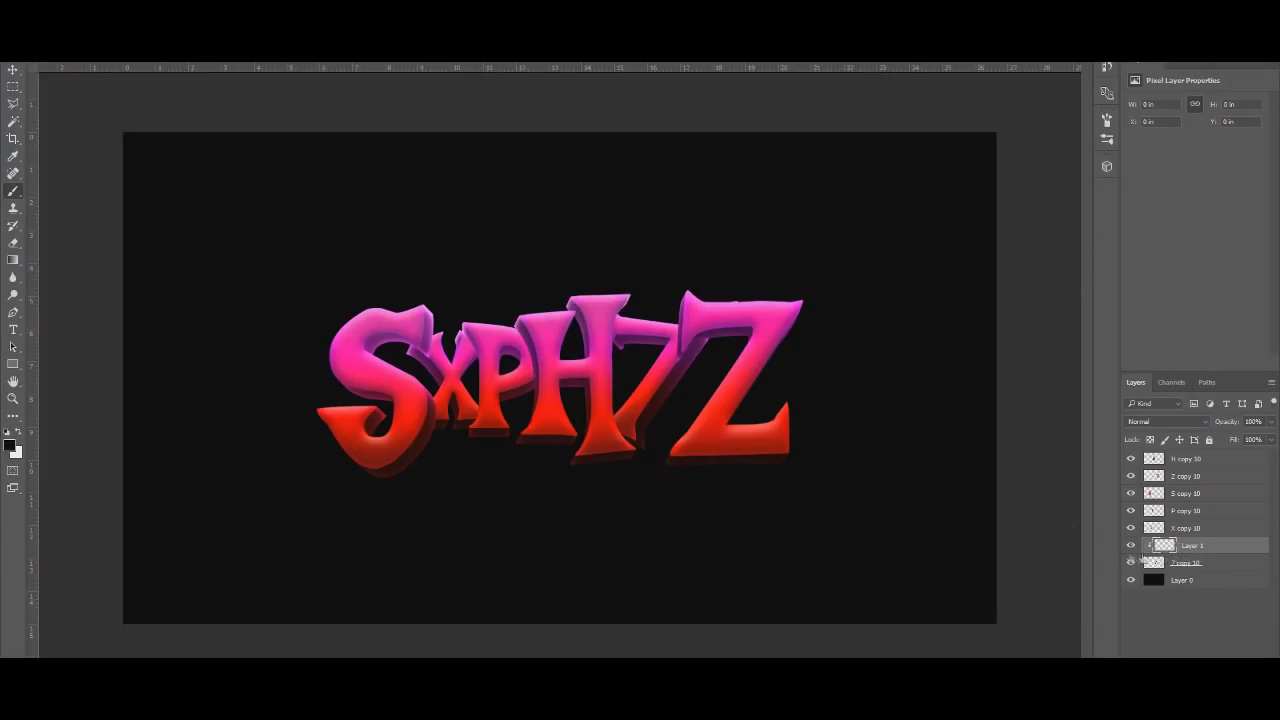
Try soft black shadow dabs on the 7 beside the Z, undoing each one
{"action": "left_click", "coordinate": [689, 340]}
{"action": "key", "text": "ctrl+z"}
{"action": "left_click", "coordinate": [694, 319]}
{"action": "key", "text": "ctrl+z"}
{"action": "left_click", "coordinate": [700, 342]}
{"action": "key", "text": "ctrl+z"}
{"action": "left_click", "coordinate": [695, 320]}
{"action": "key", "text": "ctrl+z"}
{"action": "left_click", "coordinate": [704, 341]}
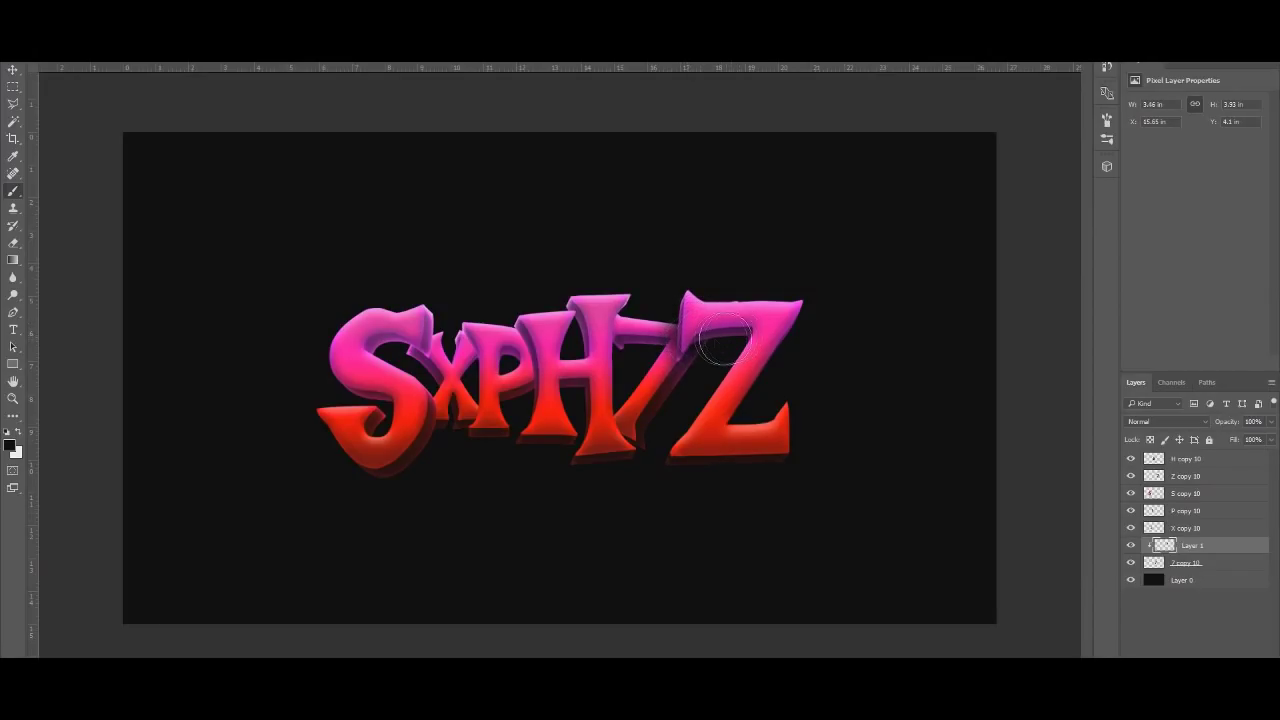
{"action": "key", "text": "ctrl+z"}
{"action": "left_click", "coordinate": [687, 336]}
{"action": "key", "text": "ctrl+z"}
{"action": "left_click", "coordinate": [691, 339]}
{"action": "key", "text": "ctrl+z"}
{"action": "left_click", "coordinate": [689, 334]}
{"action": "key", "text": "ctrl+alt+z"}
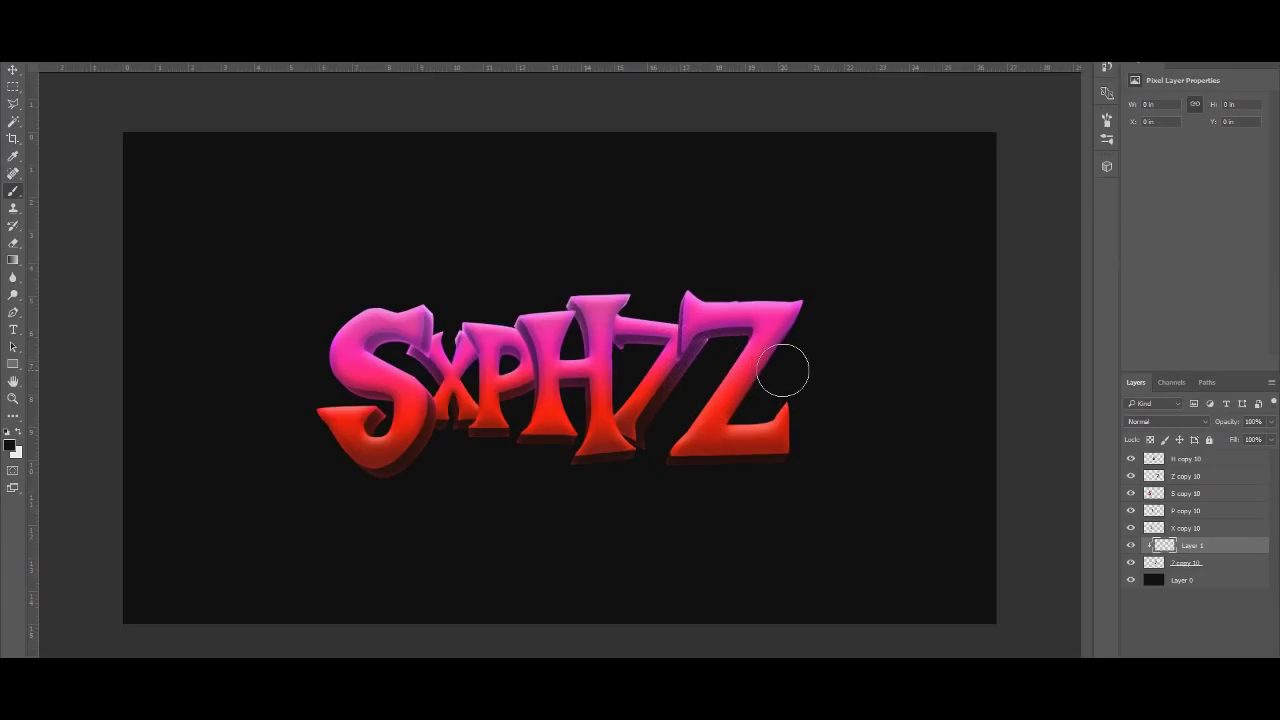
{"action": "left_click", "coordinate": [683, 335]}
{"action": "key", "text": "ctrl+z"}
{"action": "left_click", "coordinate": [696, 336]}
{"action": "key", "text": "ctrl+z"}
{"action": "left_click", "coordinate": [687, 321]}
{"action": "key", "text": "ctrl+z"}
Paint soft black shadows onto the 7 where the Z and the H overlap it
{"action": "left_click", "coordinate": [690, 306]}
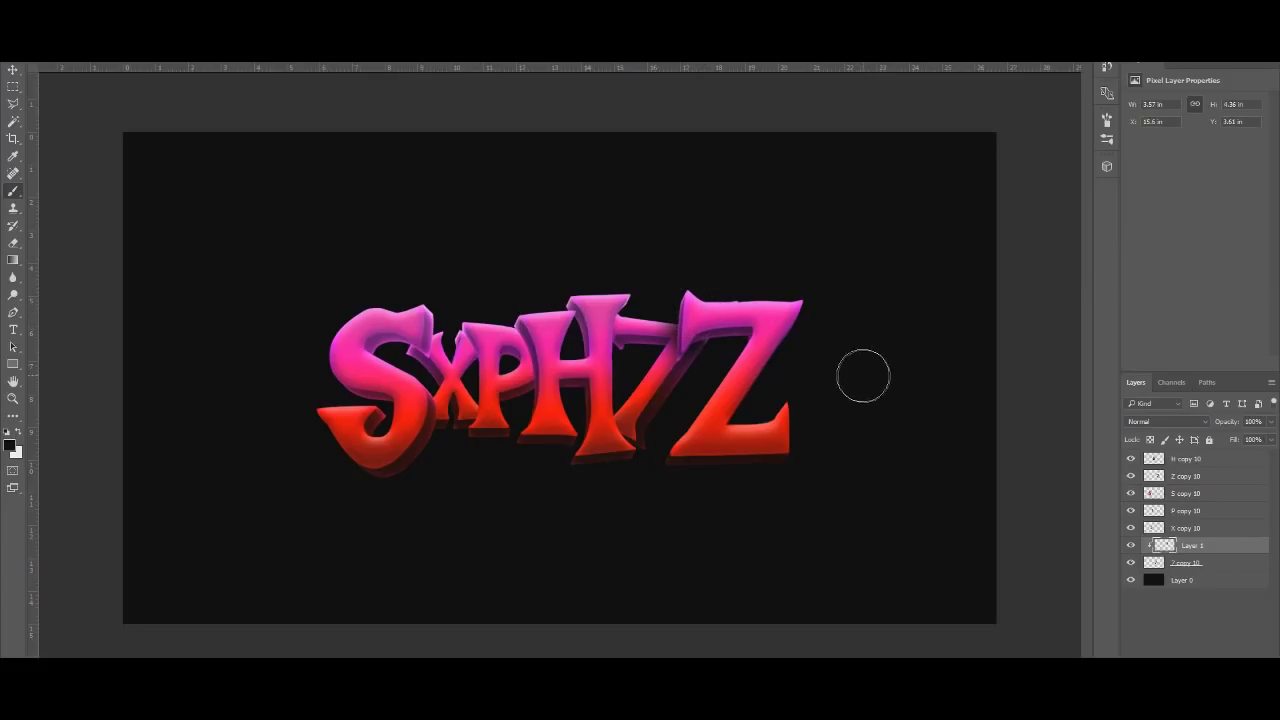
{"action": "left_click", "coordinate": [601, 424]}
{"action": "mouse_move", "coordinate": [630, 461]}
{"action": "left_mouse_down"}
{"action": "mouse_move", "coordinate": [605, 324]}
{"action": "mouse_move", "coordinate": [620, 292]}
{"action": "left_mouse_up"}
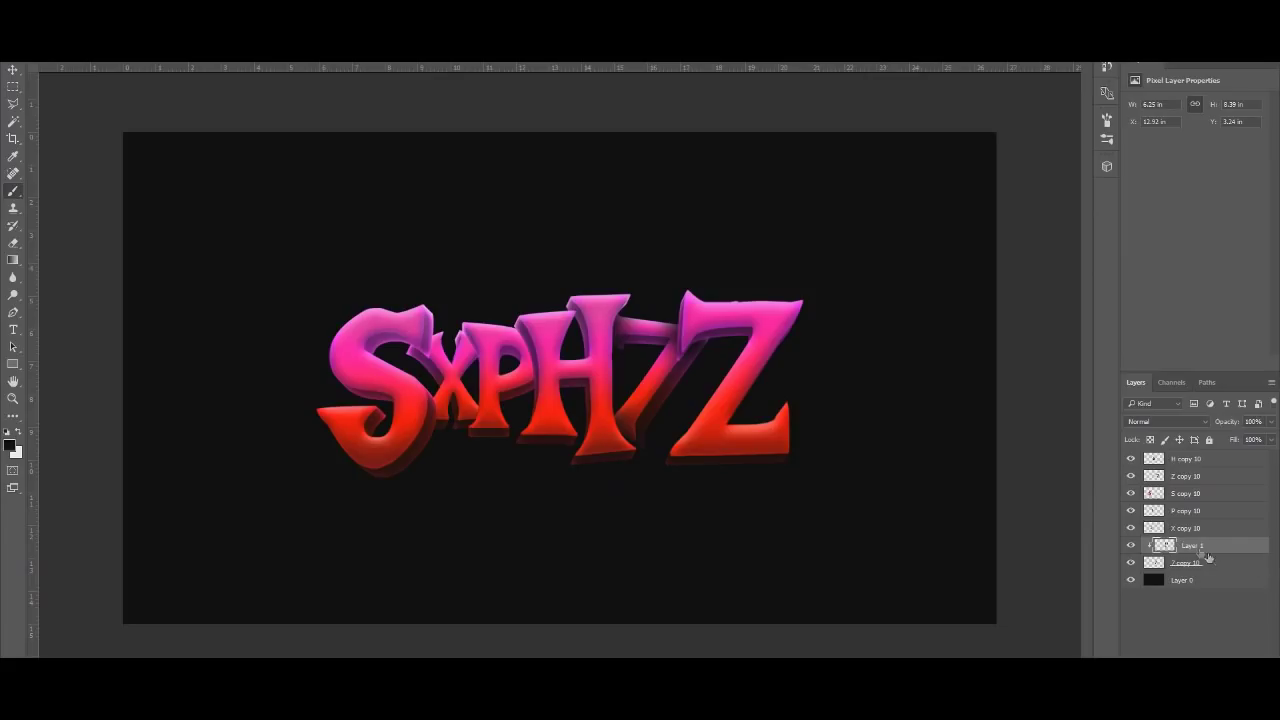
Add clipped layers above the X and P layers and paint soft black shadows where neighbouring letters overlap them
{"action": "left_click", "coordinate": [1130, 528]}
{"action": "left_click", "coordinate": [1130, 528]}
{"action": "left_click", "coordinate": [1186, 528]}
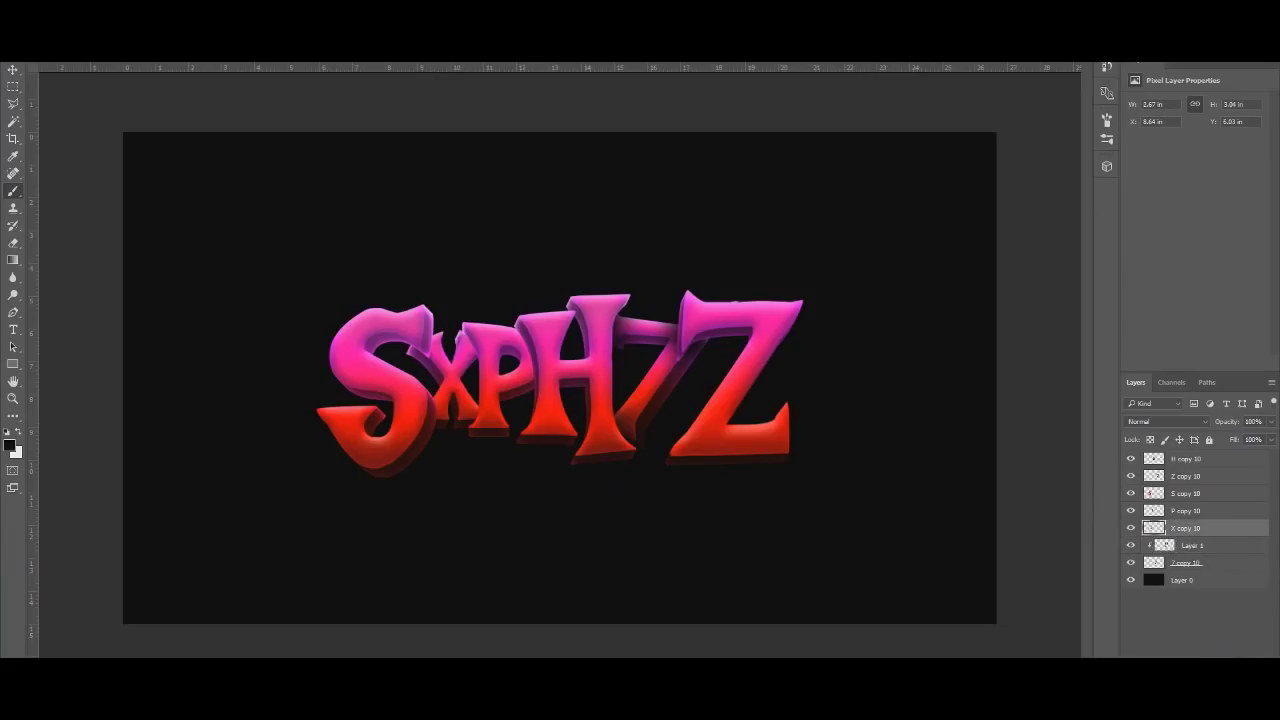
{"action": "left_click", "coordinate": [1228, 657]}
{"action": "left_click", "coordinate": [1188, 535], "text": "alt"}
{"action": "mouse_move", "coordinate": [390, 430]}
{"action": "left_mouse_down"}
{"action": "mouse_move", "coordinate": [420, 416]}
{"action": "mouse_move", "coordinate": [489, 421]}
{"action": "mouse_move", "coordinate": [472, 444]}
{"action": "mouse_move", "coordinate": [494, 375]}
{"action": "mouse_move", "coordinate": [464, 314]}
{"action": "mouse_move", "coordinate": [431, 309]}
{"action": "mouse_move", "coordinate": [416, 339]}
{"action": "left_mouse_up"}
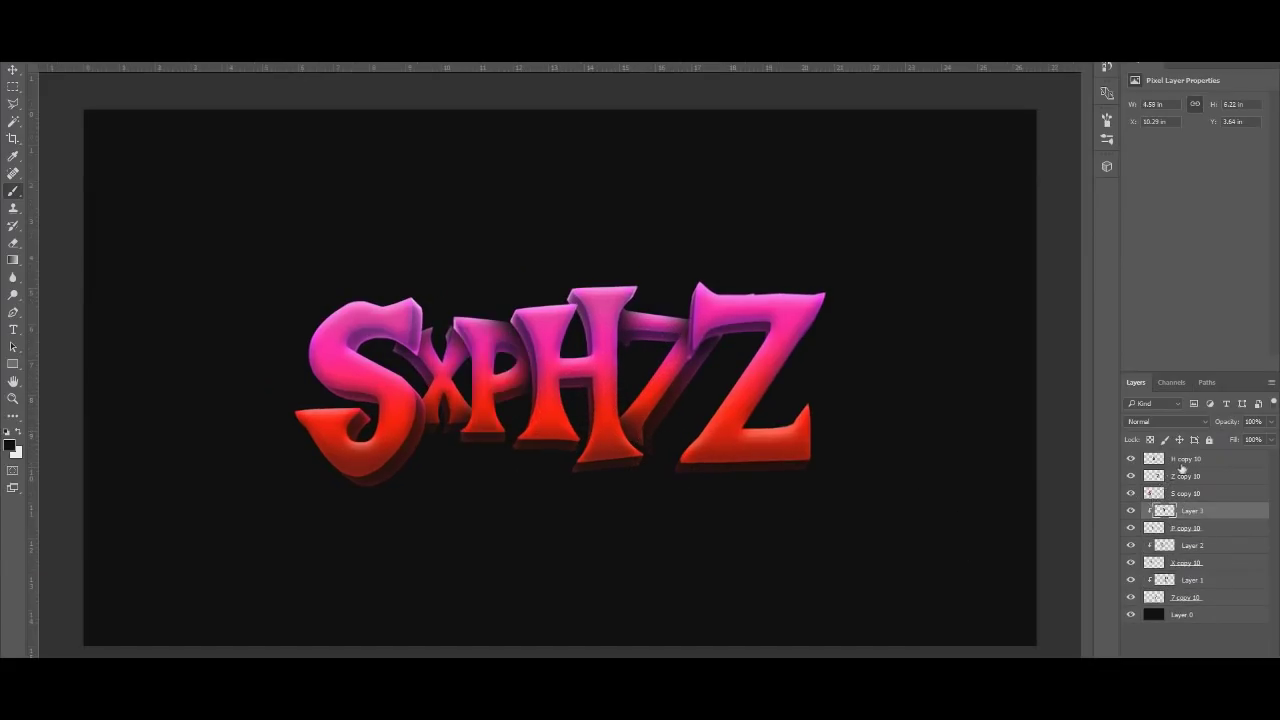
Merge all the letter layers and their clipped shadow layers into one layer, leaving the background Layer 0 separate
{"action": "left_click", "coordinate": [1185, 459]}
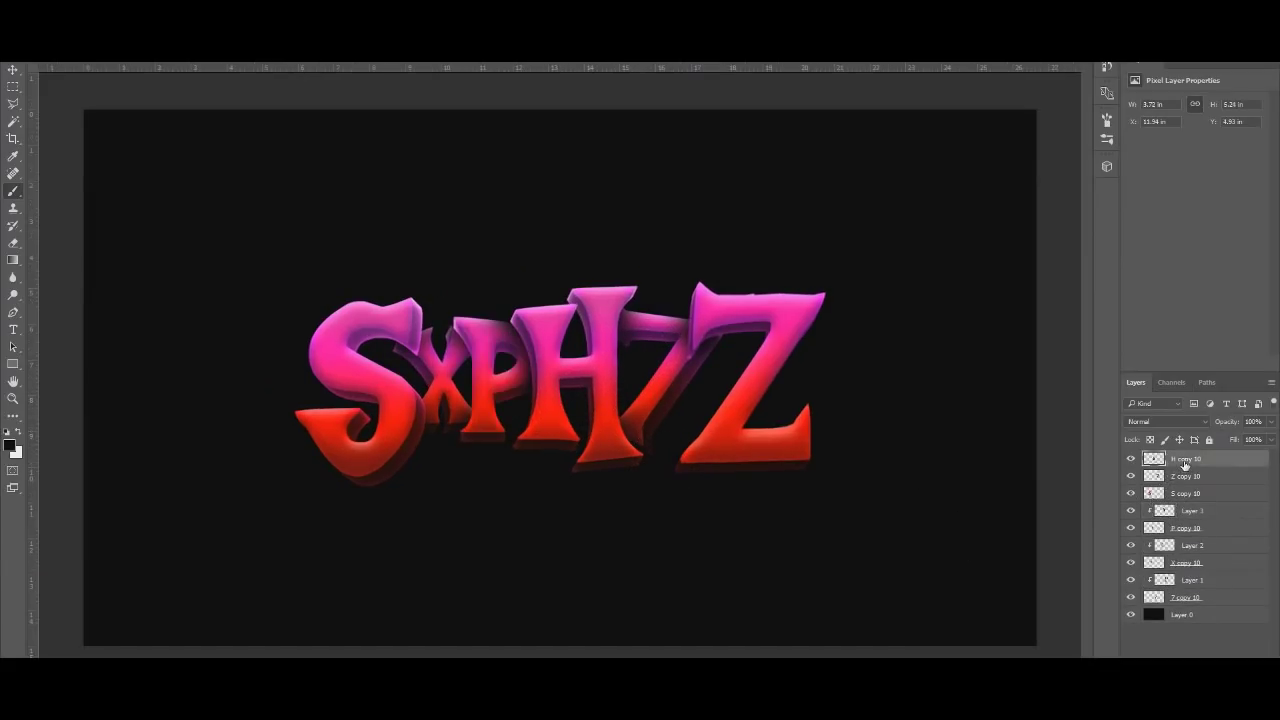
{"action": "left_click", "coordinate": [1183, 597], "text": "shift"}
{"action": "right_click", "coordinate": [1183, 597]}
{"action": "left_click", "coordinate": [1114, 482]}
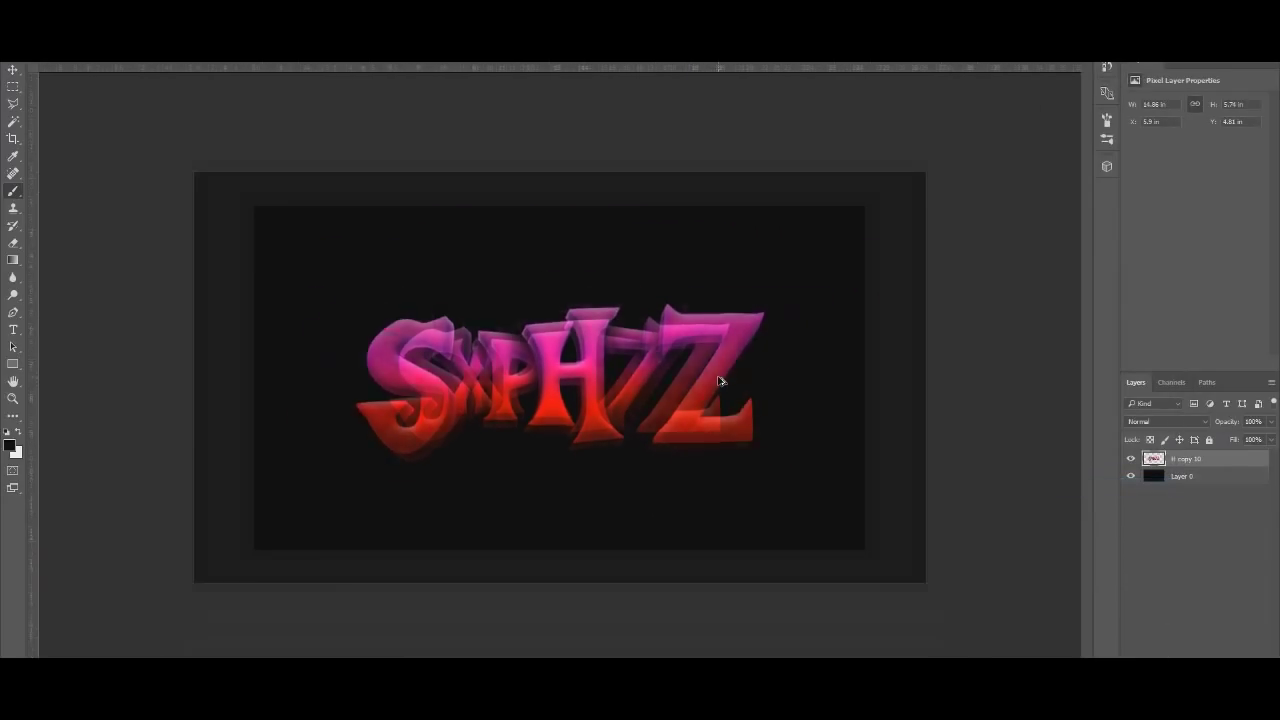
{"action": "scroll", "coordinate": [718, 381], "scroll_direction": "up", "scroll_amount": 5}
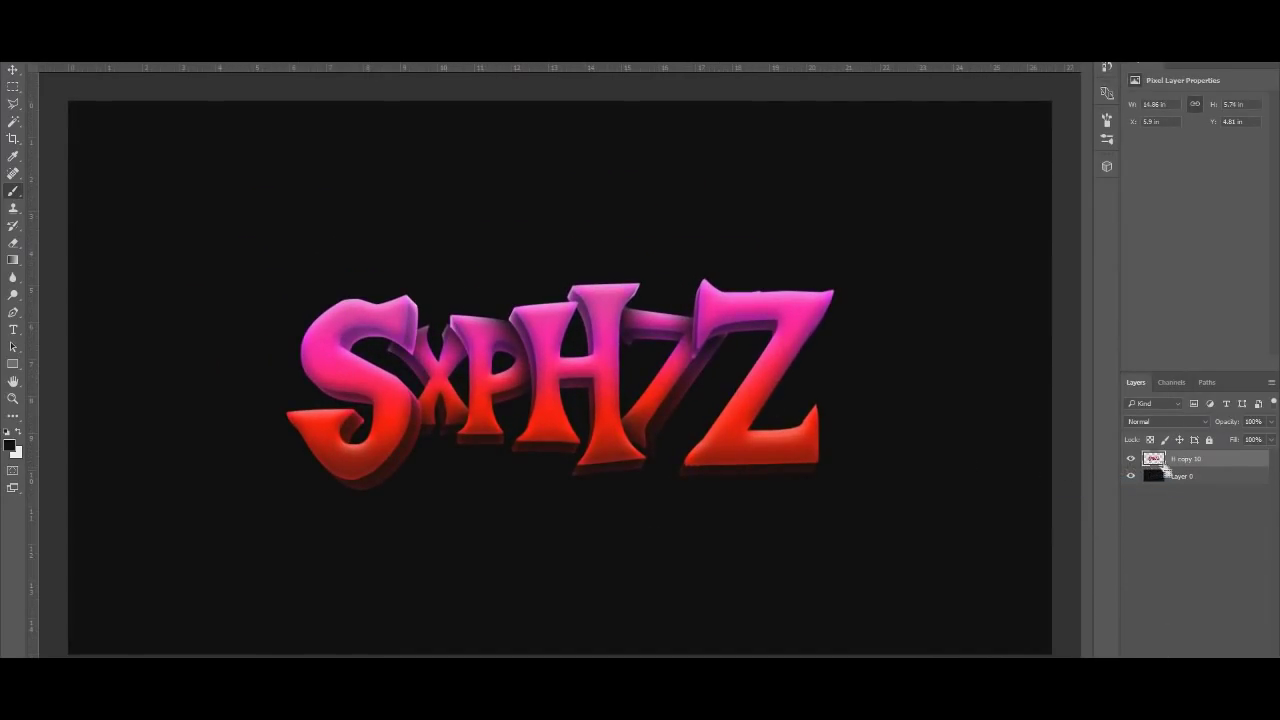
Duplicate the merged lettering layer and apply the Glowing Edges filter with edge width 3, brightness 8 and smoothness 4
{"action": "key", "text": "ctrl+j"}
{"action": "left_click", "coordinate": [212, 8]}
{"action": "left_click", "coordinate": [251, 71]}
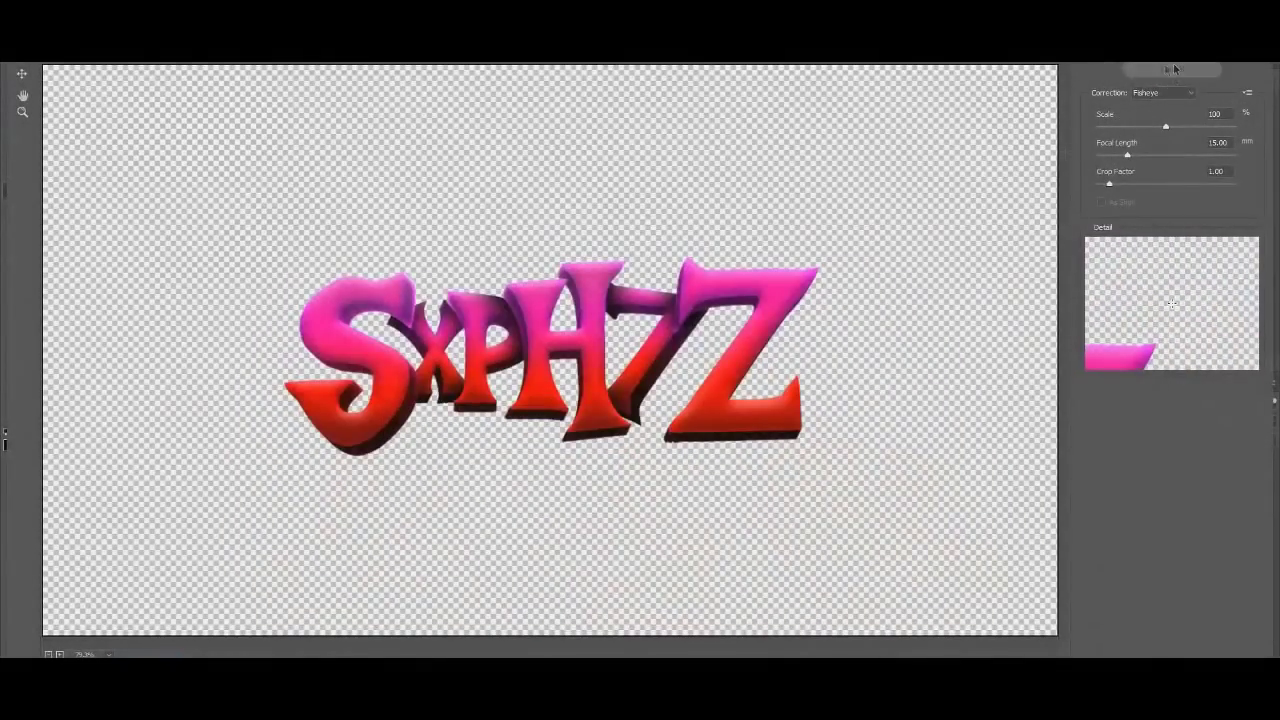
{"action": "left_click", "coordinate": [1171, 75]}
{"action": "key", "text": "alt+t"}
{"action": "key", "text": "Return"}
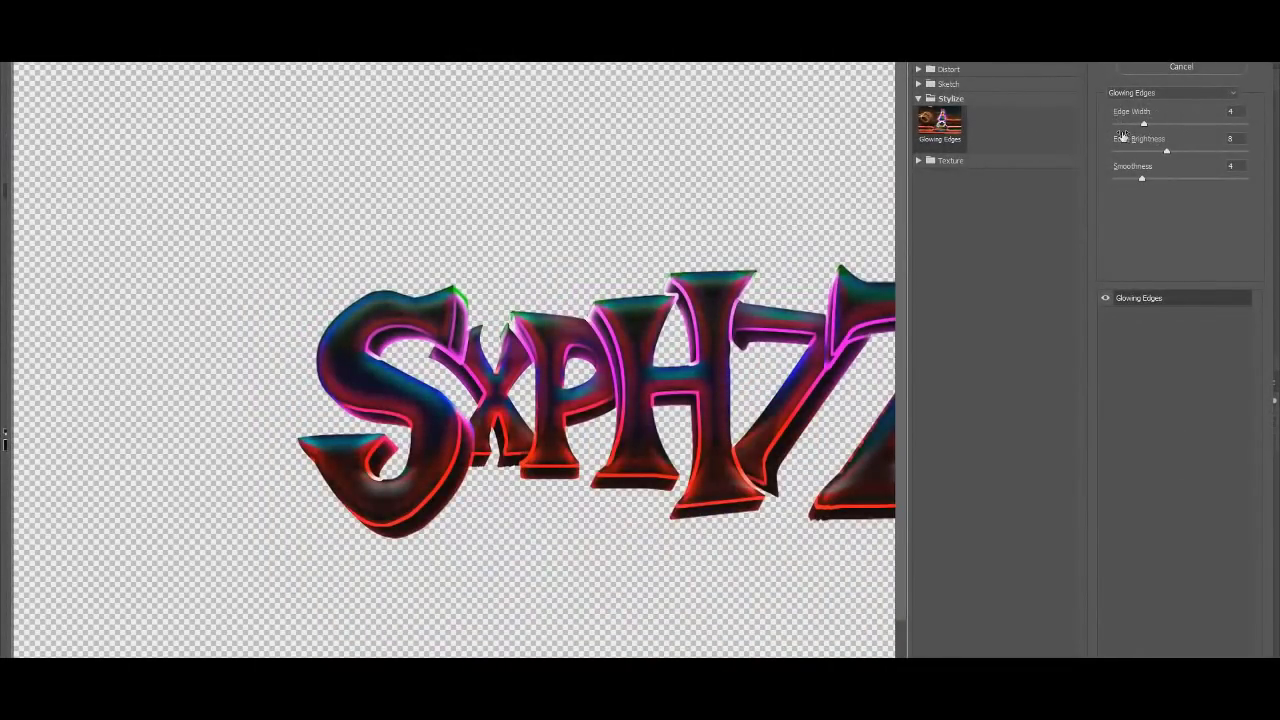
{"action": "left_click_drag", "start_coordinate": [1143, 123], "coordinate": [1136, 124]}
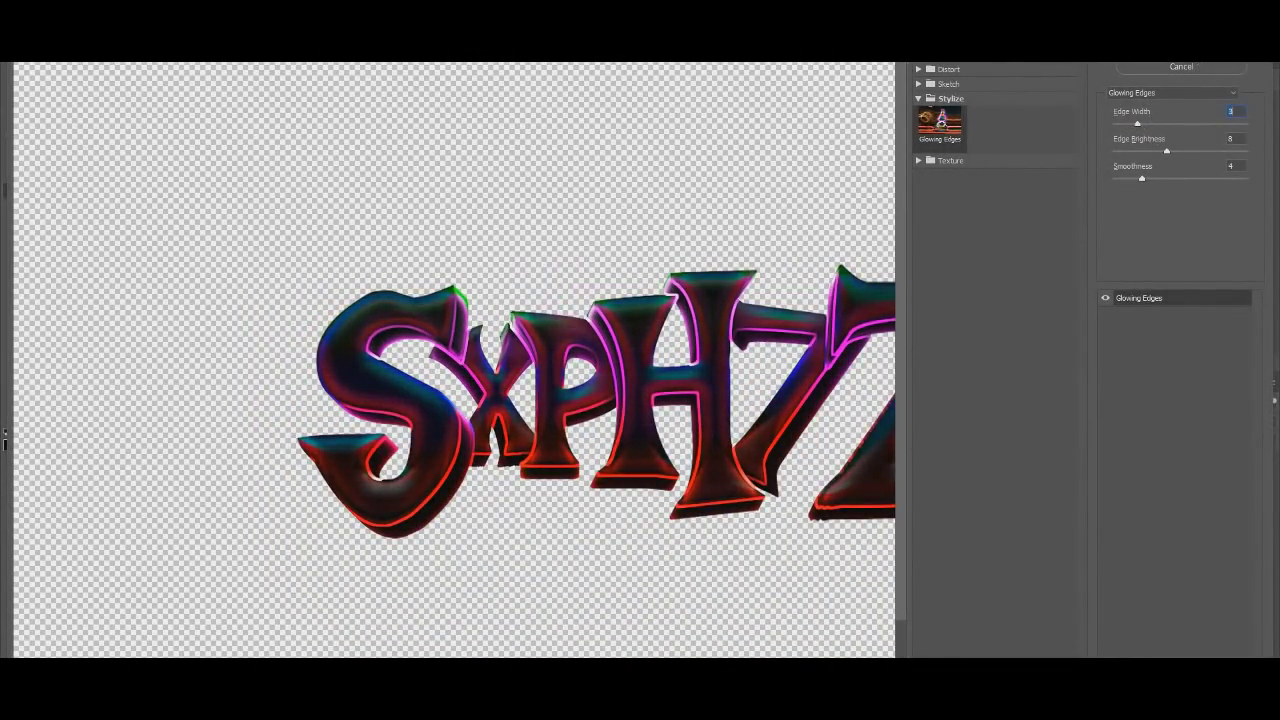
{"action": "key", "text": "Return"}
Blend the Glowing Edges layer with Color Dodge and erase parts of its glow with a soft eraser, reducing the eraser size
{"action": "left_click", "coordinate": [1165, 421]}
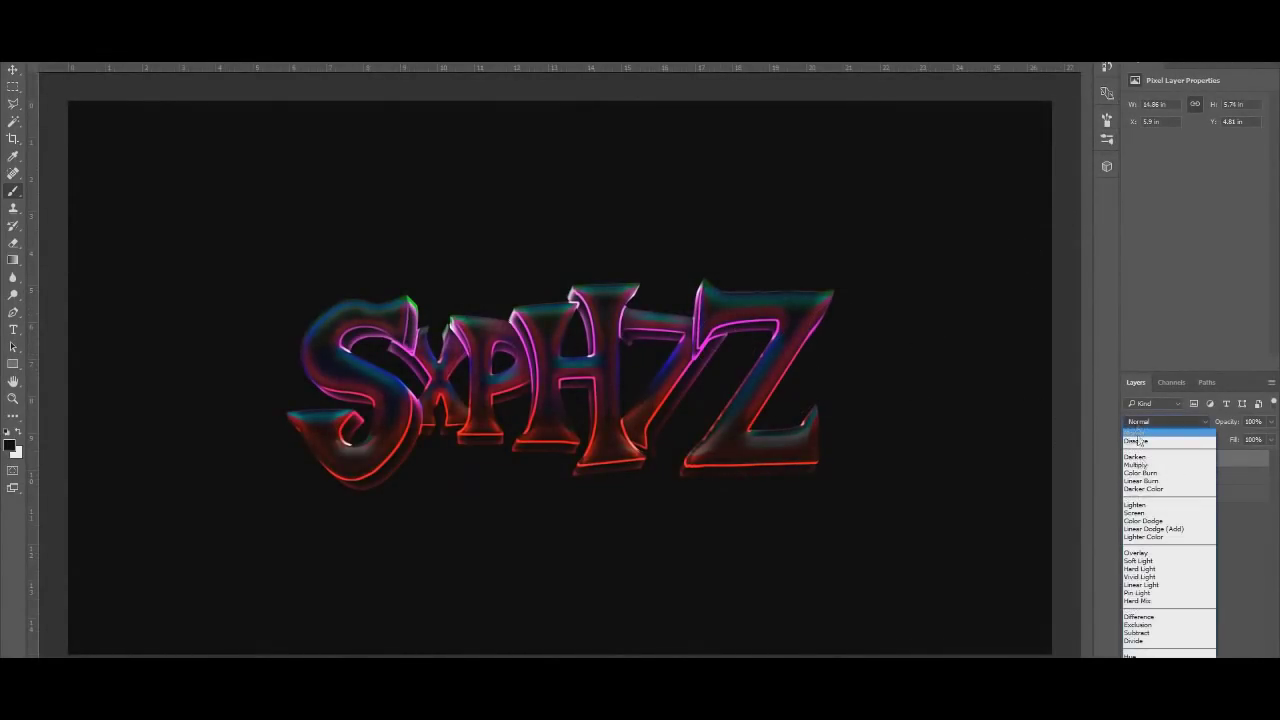
{"action": "left_click", "coordinate": [1150, 521]}
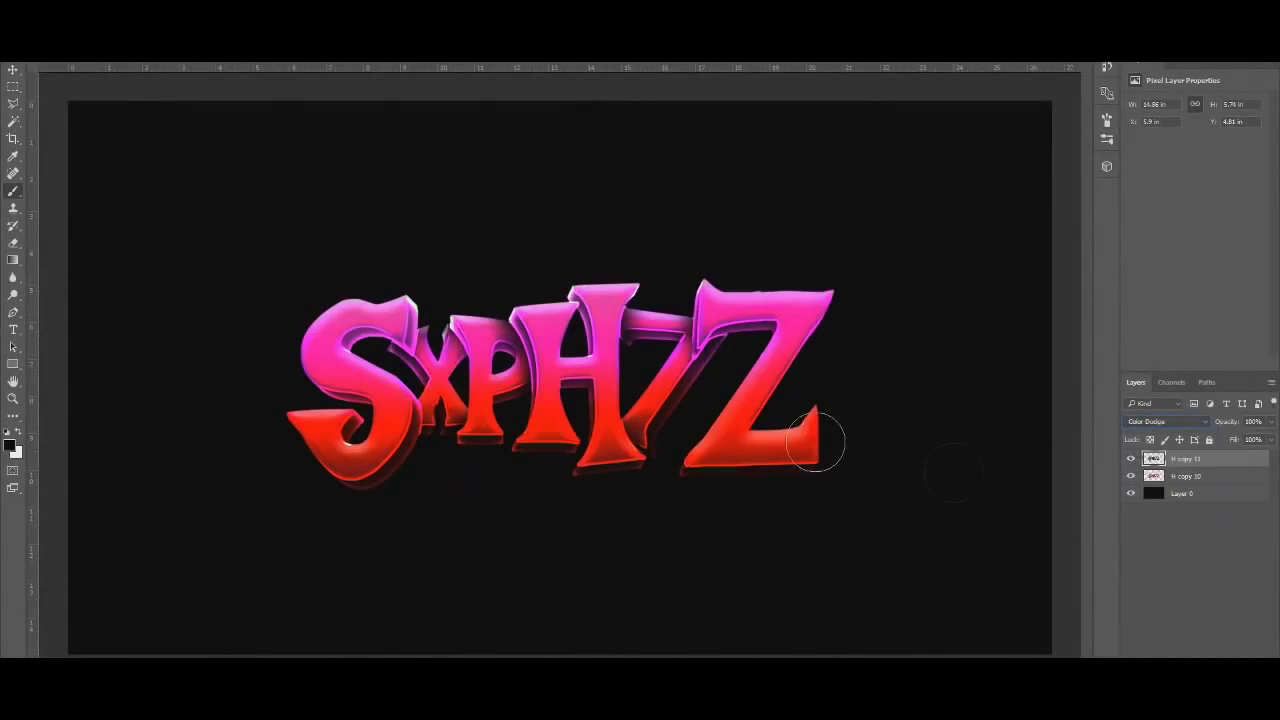
{"action": "left_click", "coordinate": [15, 243]}
{"action": "left_click_drag", "start_coordinate": [347, 346], "coordinate": [605, 525]}
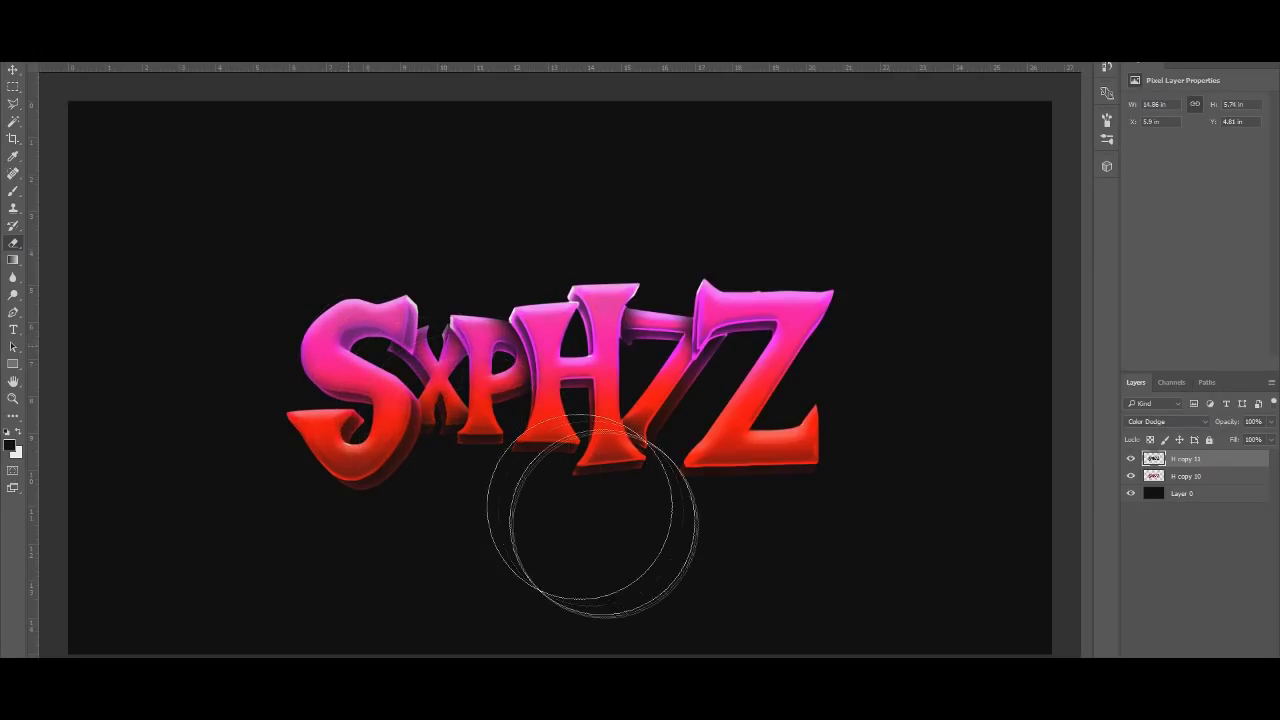
{"action": "right_click", "coordinate": [880, 381]}
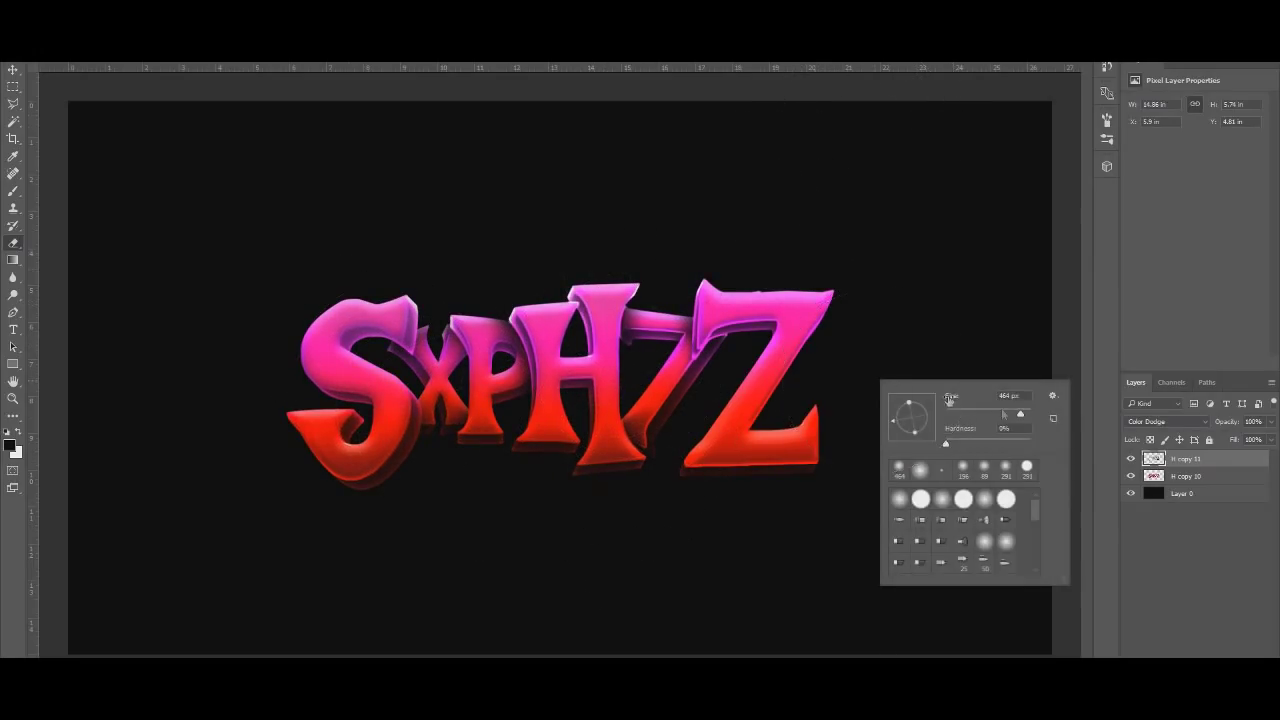
{"action": "left_click", "coordinate": [1000, 414]}
{"action": "mouse_move", "coordinate": [540, 362]}
{"action": "left_mouse_down"}
{"action": "mouse_move", "coordinate": [540, 443]}
{"action": "mouse_move", "coordinate": [552, 455]}
{"action": "mouse_move", "coordinate": [705, 443]}
{"action": "mouse_move", "coordinate": [838, 455]}
{"action": "mouse_move", "coordinate": [652, 554]}
{"action": "mouse_move", "coordinate": [766, 375]}
{"action": "mouse_move", "coordinate": [772, 245]}
{"action": "mouse_move", "coordinate": [749, 411]}
{"action": "left_mouse_up"}
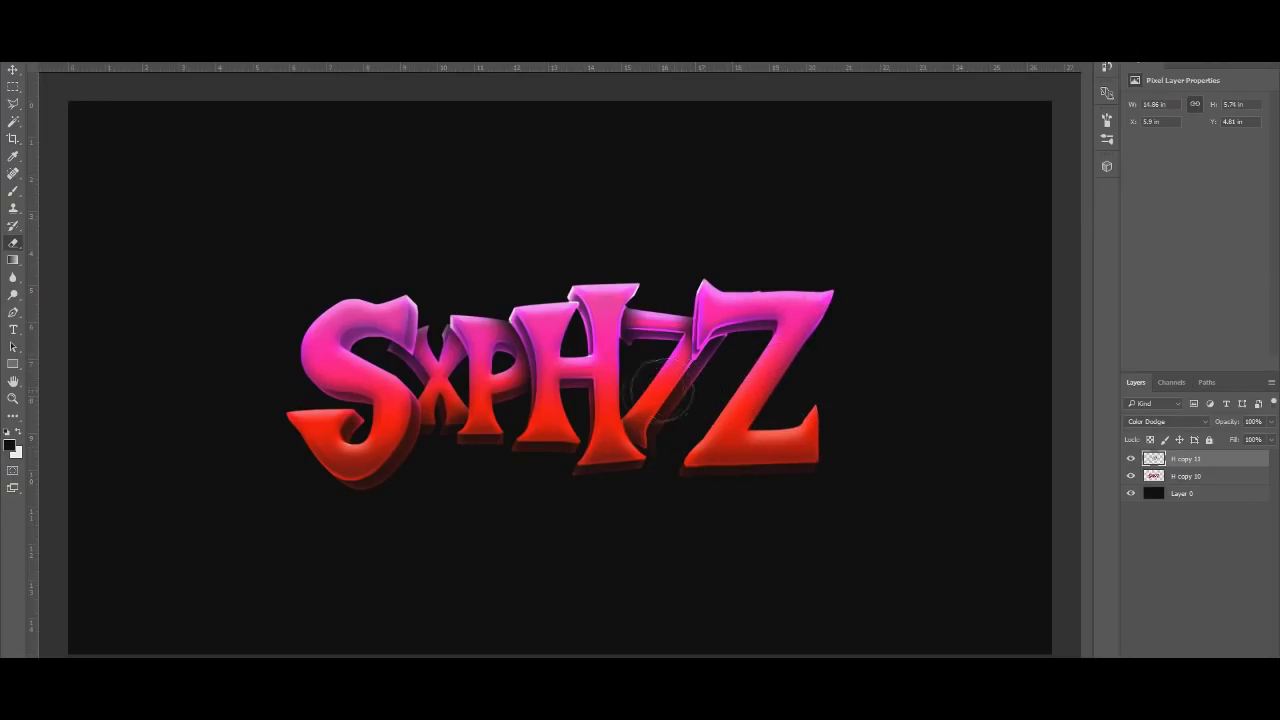
Duplicate the Glowing Edges layer and the lettering layer together and merge the two copies into one layer
{"action": "left_click", "coordinate": [1175, 477], "text": "shift"}
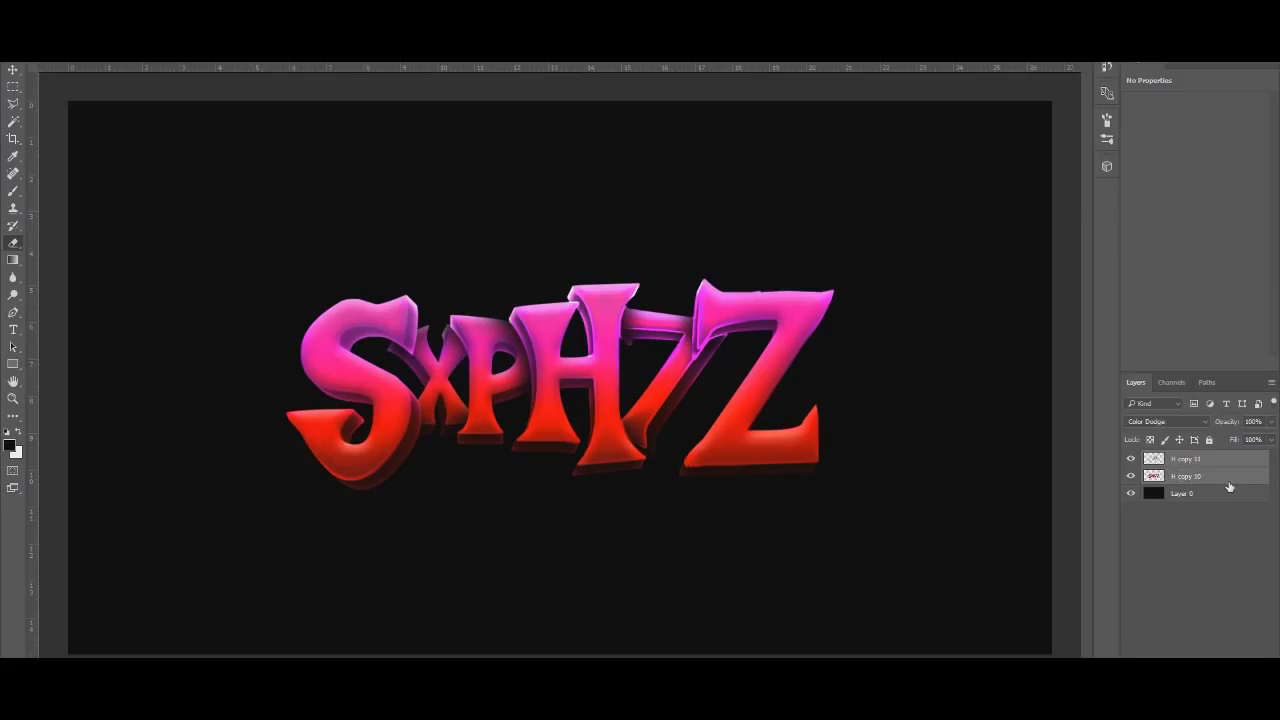
{"action": "key", "text": "ctrl+j"}
{"action": "right_click", "coordinate": [1199, 458]}
{"action": "left_click", "coordinate": [1060, 486]}
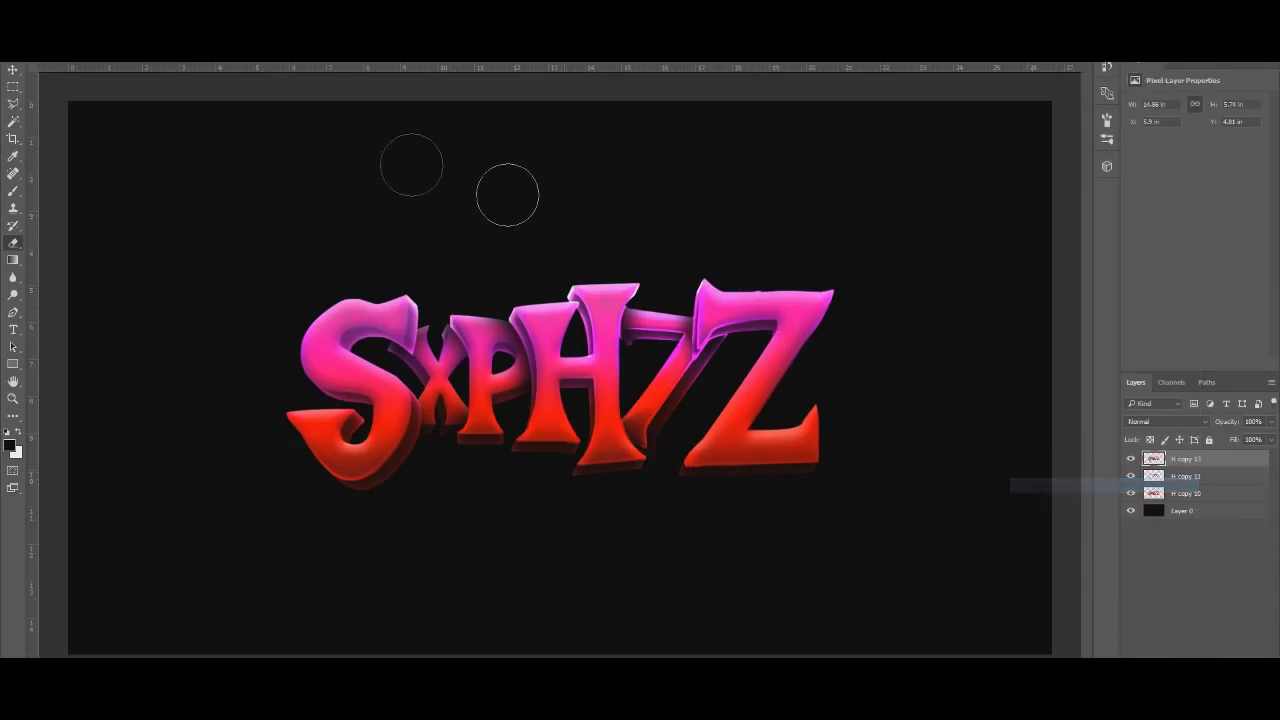
Try the Chrome filter with detail 10 and smoothness 0 on the merged copy
{"action": "left_click", "coordinate": [213, 10]}
{"action": "left_click", "coordinate": [240, 64]}
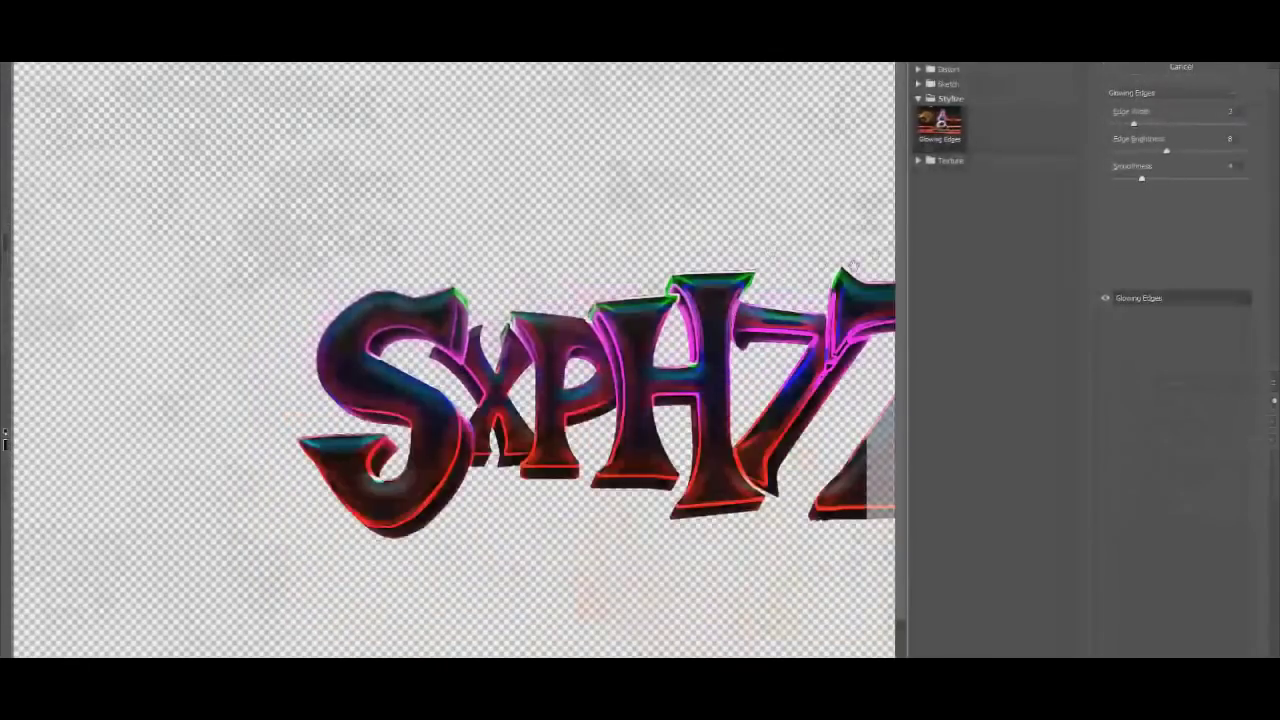
{"action": "left_click", "coordinate": [950, 69]}
{"action": "left_click", "coordinate": [939, 92]}
{"action": "left_click", "coordinate": [947, 131]}
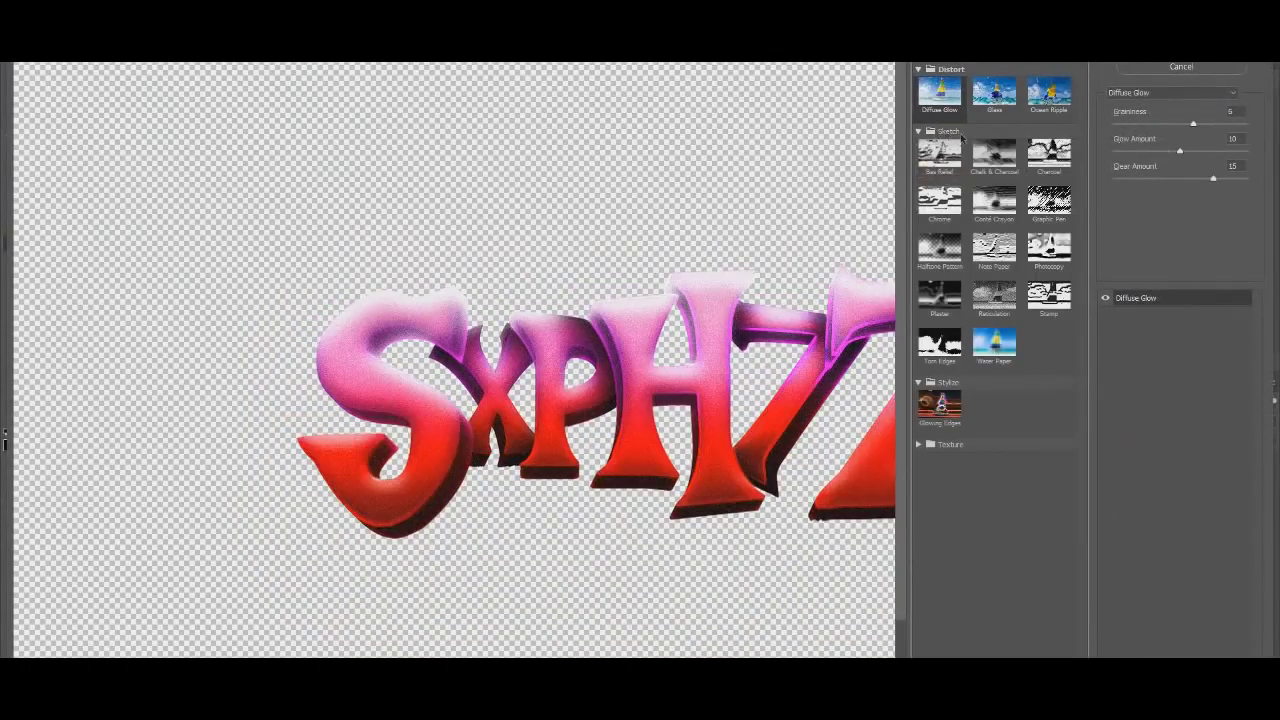
{"action": "left_click", "coordinate": [943, 205]}
{"action": "left_click_drag", "start_coordinate": [837, 223], "coordinate": [646, 214]}
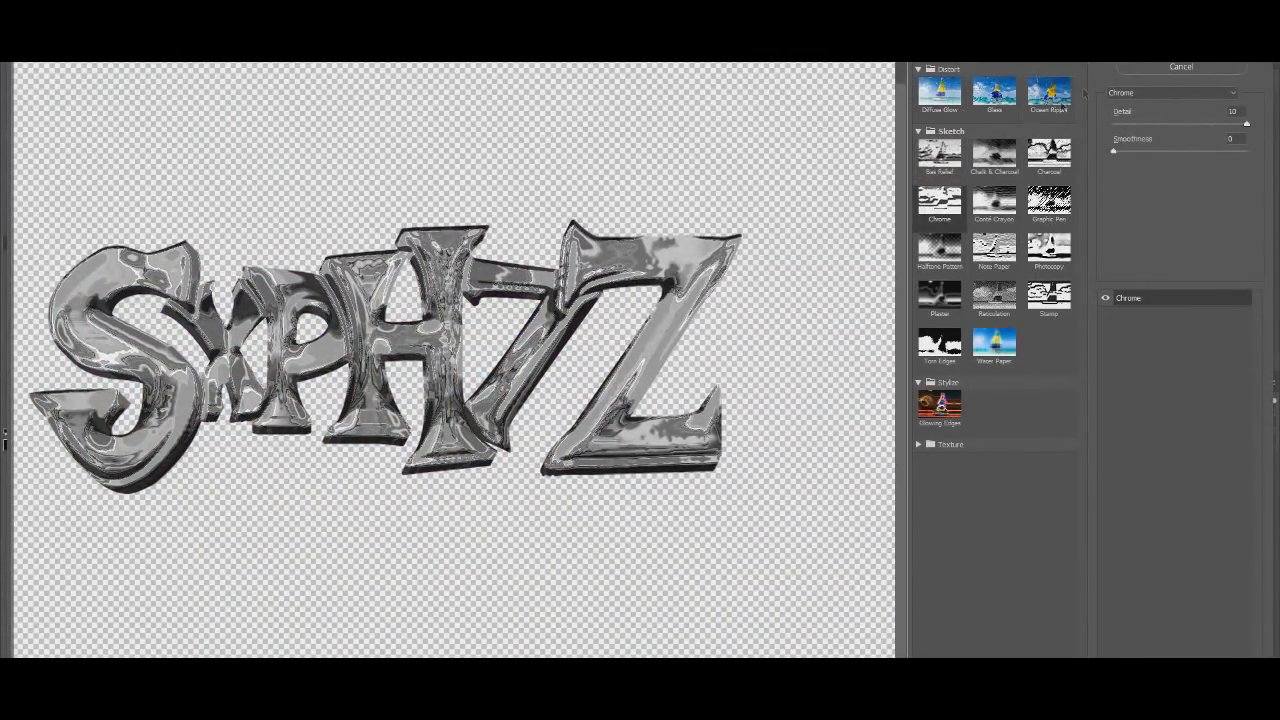
{"action": "key", "text": "Return"}
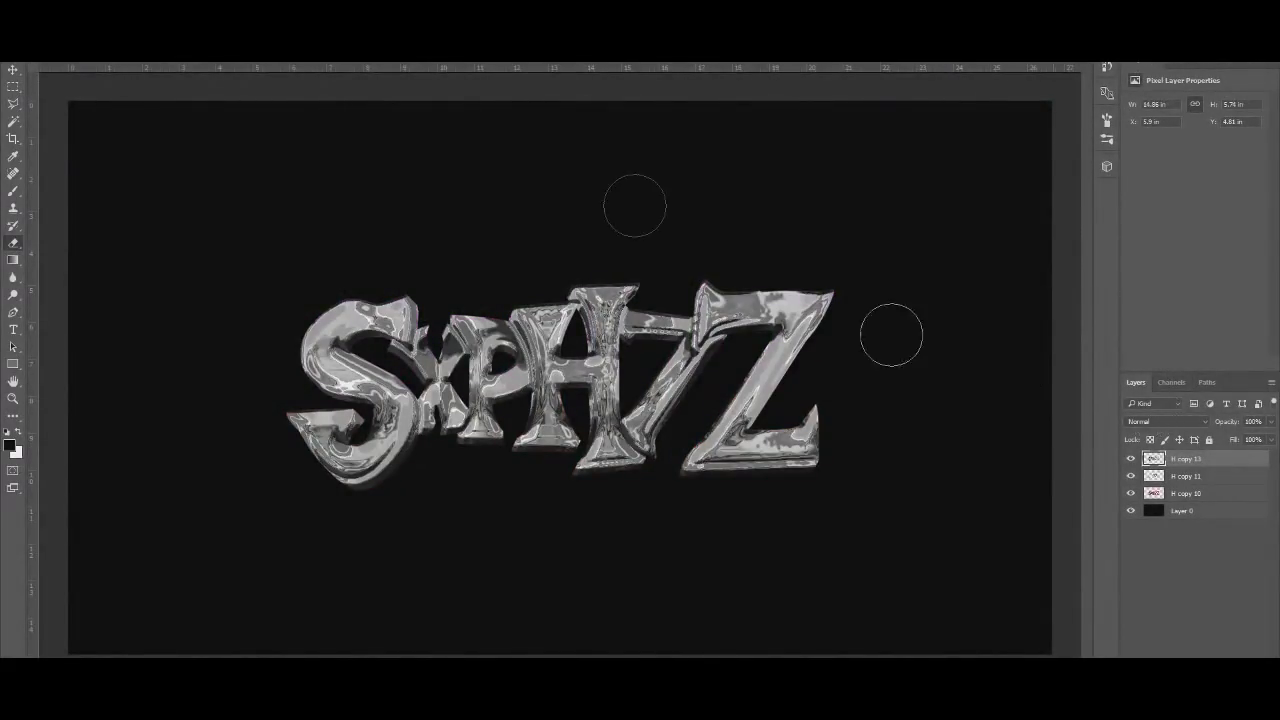
{"action": "key", "text": "ctrl+z"}
Apply the Chrome filter with adjusted detail to the merged copy and set its blend mode to Color Dodge
{"action": "left_click", "coordinate": [214, 57]}
{"action": "left_click", "coordinate": [250, 66]}
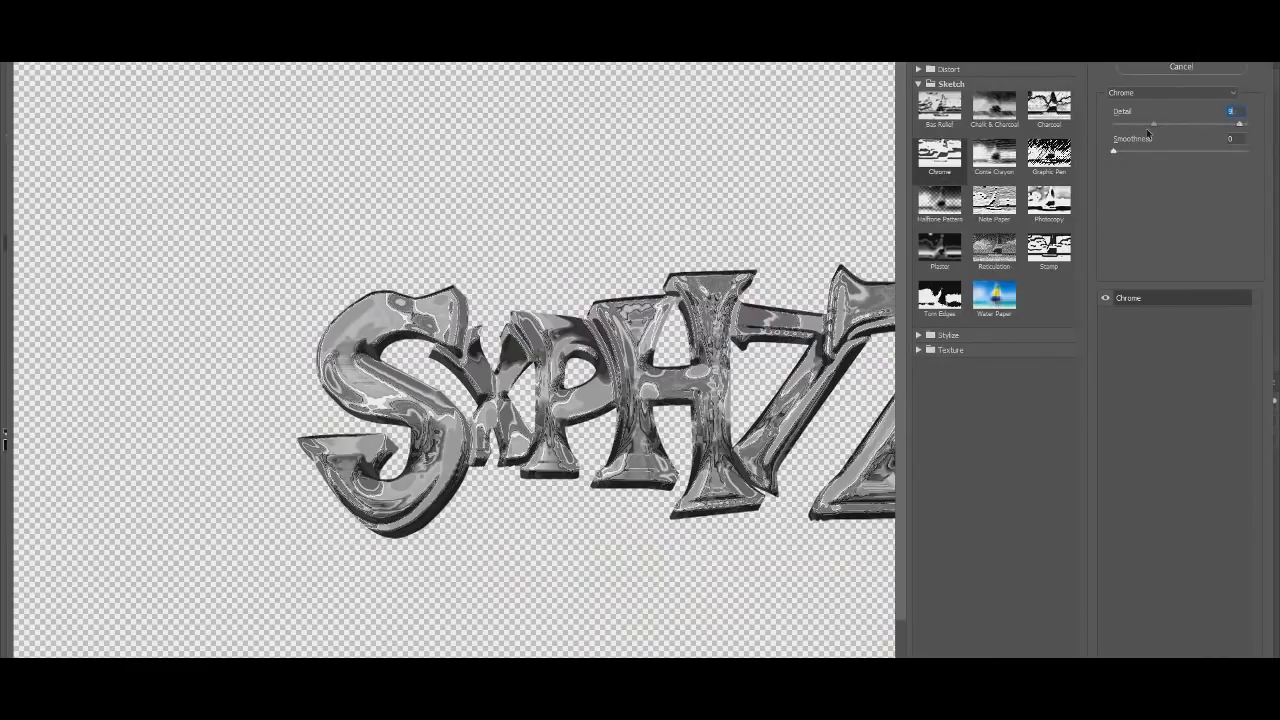
{"action": "left_click_drag", "start_coordinate": [1148, 133], "coordinate": [1249, 130]}
{"action": "key", "text": "Tab"}
{"action": "key", "text": "Return"}
{"action": "left_click", "coordinate": [1160, 422]}
{"action": "left_click", "coordinate": [1163, 525]}
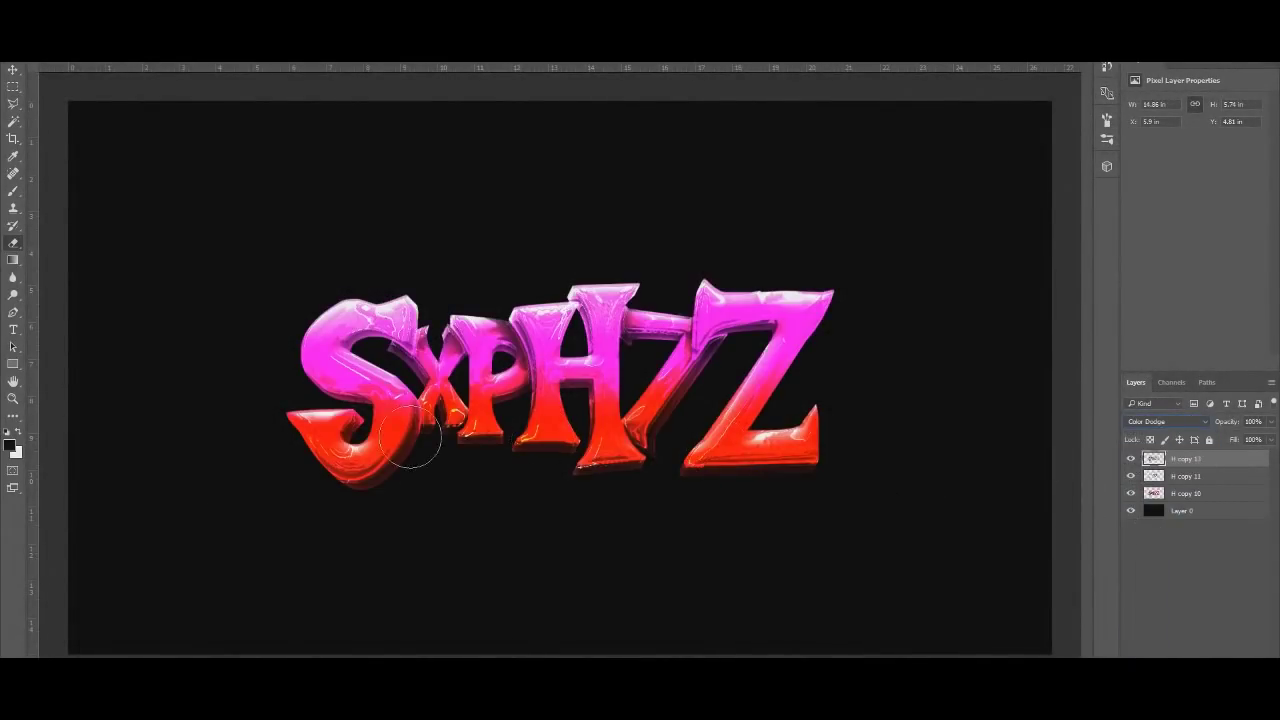
Erase parts of the Chrome highlight layer across the letters with a soft eraser
{"action": "right_click", "coordinate": [366, 404]}
{"action": "mouse_move", "coordinate": [596, 390]}
{"action": "left_mouse_down"}
{"action": "mouse_move", "coordinate": [549, 346]}
{"action": "mouse_move", "coordinate": [579, 408]}
{"action": "mouse_move", "coordinate": [548, 327]}
{"action": "mouse_move", "coordinate": [581, 274]}
{"action": "mouse_move", "coordinate": [570, 254]}
{"action": "mouse_move", "coordinate": [569, 483]}
{"action": "mouse_move", "coordinate": [705, 458]}
{"action": "mouse_move", "coordinate": [750, 279]}
{"action": "mouse_move", "coordinate": [756, 343]}
{"action": "mouse_move", "coordinate": [797, 352]}
{"action": "mouse_move", "coordinate": [786, 478]}
{"action": "mouse_move", "coordinate": [752, 444]}
{"action": "mouse_move", "coordinate": [654, 465]}
{"action": "mouse_move", "coordinate": [621, 353]}
{"action": "mouse_move", "coordinate": [581, 475]}
{"action": "mouse_move", "coordinate": [478, 391]}
{"action": "mouse_move", "coordinate": [466, 349]}
{"action": "mouse_move", "coordinate": [481, 368]}
{"action": "mouse_move", "coordinate": [481, 357]}
{"action": "mouse_move", "coordinate": [349, 463]}
{"action": "mouse_move", "coordinate": [304, 409]}
{"action": "mouse_move", "coordinate": [319, 477]}
{"action": "mouse_move", "coordinate": [377, 451]}
{"action": "mouse_move", "coordinate": [345, 430]}
{"action": "left_mouse_up"}
Duplicate the Chrome, Glowing Edges and lettering layers together and merge the three copies into one layer
{"action": "left_click", "coordinate": [1214, 493], "text": "shift"}
{"action": "key", "text": "ctrl+minus"}
{"action": "key", "text": "ctrl+0"}
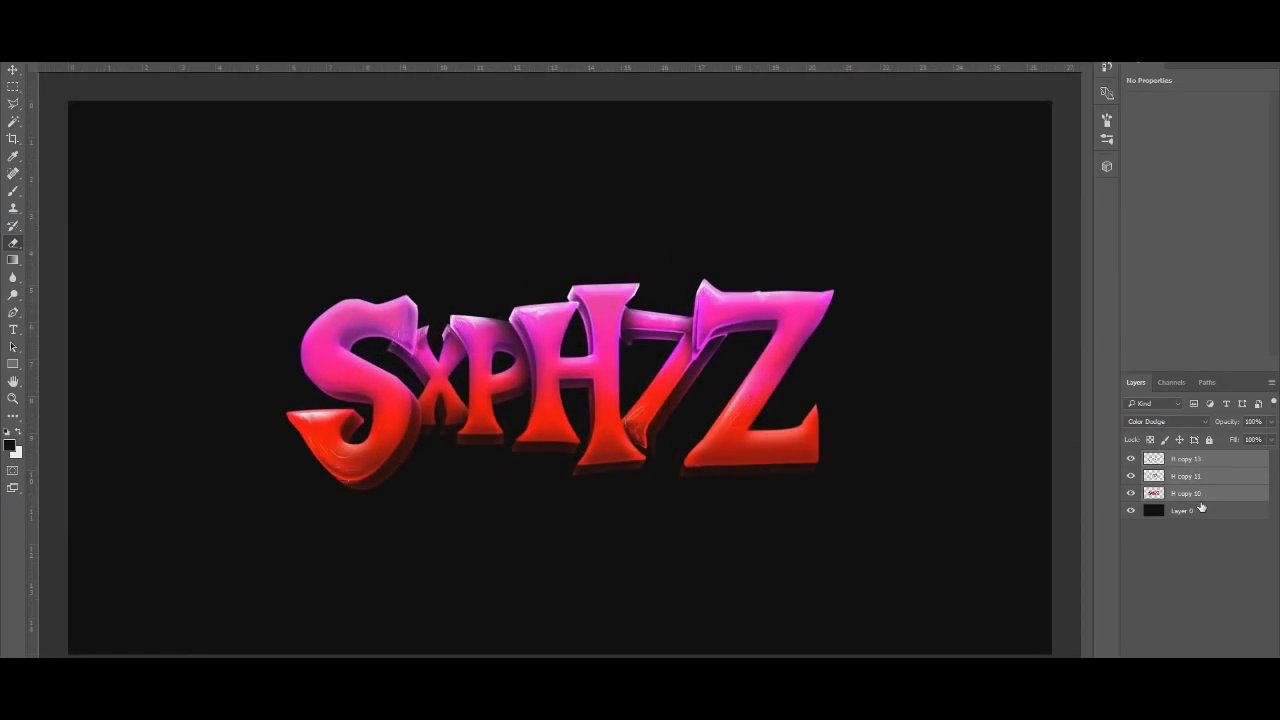
{"action": "key", "text": "ctrl+j"}
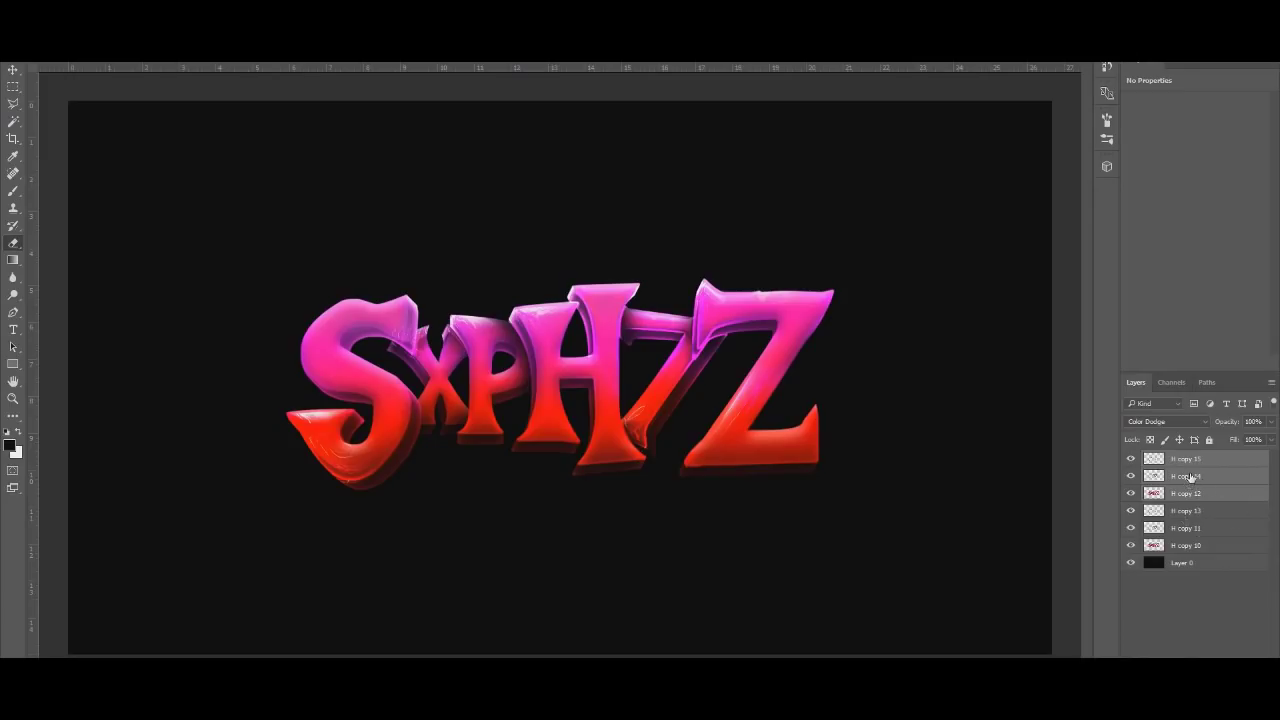
{"action": "right_click", "coordinate": [1191, 477]}
{"action": "left_click", "coordinate": [1053, 487]}
Apply a Gaussian Blur with a 2.0 pixel radius to the merged lettering copy
{"action": "left_click", "coordinate": [240, 62]}
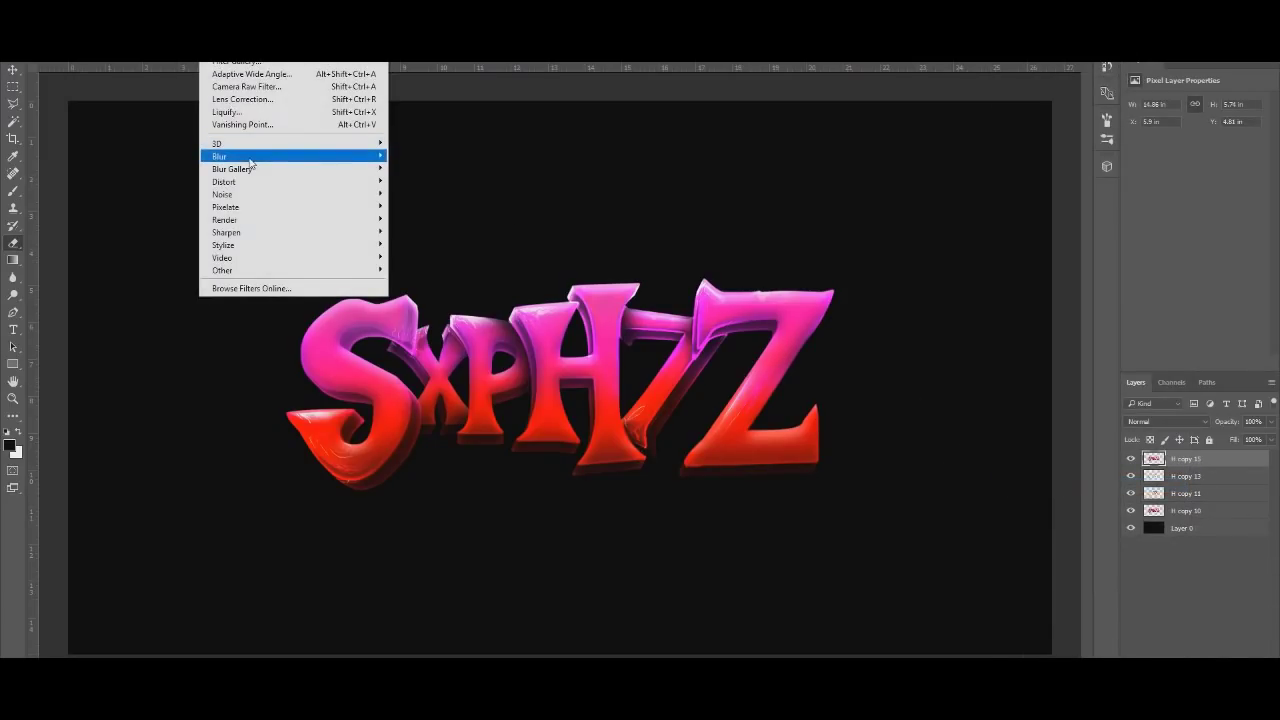
{"action": "mouse_move", "coordinate": [250, 160]}
{"action": "left_click", "coordinate": [427, 208]}
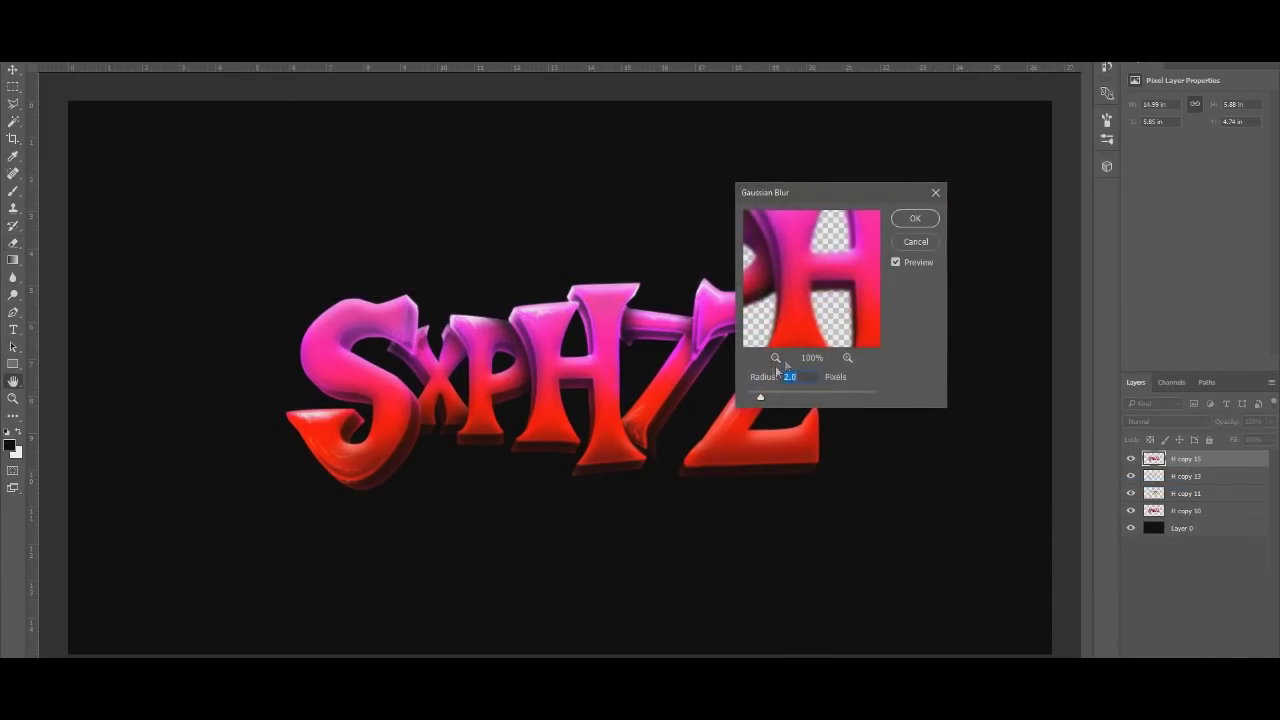
{"action": "left_click", "coordinate": [922, 220]}
Erase parts of the blurred copy across the letters with the soft eraser so the sharp lettering underneath shows through
{"action": "key", "text": "e"}
{"action": "right_click", "coordinate": [422, 372]}
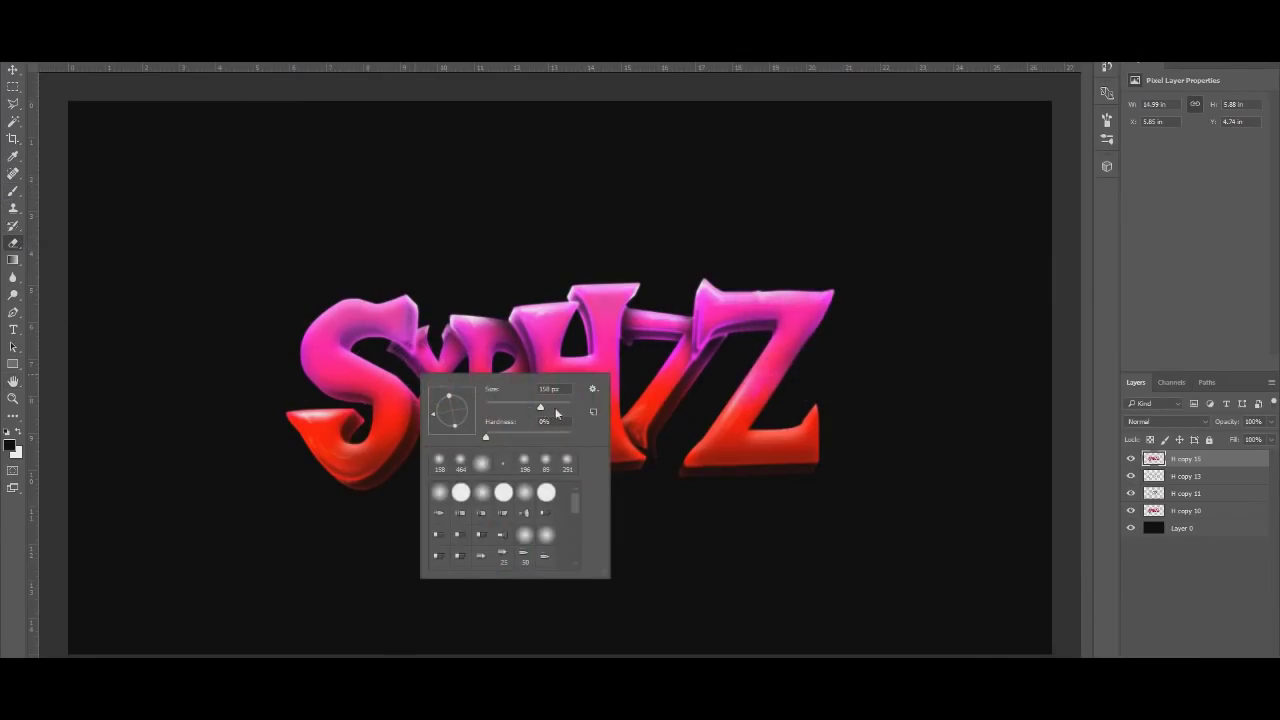
{"action": "key", "text": "Escape"}
{"action": "mouse_move", "coordinate": [370, 352]}
{"action": "left_mouse_down"}
{"action": "mouse_move", "coordinate": [369, 480]}
{"action": "mouse_move", "coordinate": [411, 388]}
{"action": "mouse_move", "coordinate": [465, 400]}
{"action": "mouse_move", "coordinate": [519, 345]}
{"action": "mouse_move", "coordinate": [554, 388]}
{"action": "mouse_move", "coordinate": [564, 430]}
{"action": "mouse_move", "coordinate": [586, 342]}
{"action": "mouse_move", "coordinate": [647, 308]}
{"action": "mouse_move", "coordinate": [619, 380]}
{"action": "mouse_move", "coordinate": [616, 438]}
{"action": "mouse_move", "coordinate": [576, 385]}
{"action": "mouse_move", "coordinate": [595, 322]}
{"action": "mouse_move", "coordinate": [602, 337]}
{"action": "mouse_move", "coordinate": [631, 306]}
{"action": "mouse_move", "coordinate": [678, 301]}
{"action": "mouse_move", "coordinate": [662, 292]}
{"action": "mouse_move", "coordinate": [837, 304]}
{"action": "mouse_move", "coordinate": [786, 312]}
{"action": "mouse_move", "coordinate": [794, 466]}
{"action": "left_mouse_up"}
{"action": "scroll", "coordinate": [926, 446], "scroll_direction": "down", "scroll_amount": 4}
{"action": "scroll", "coordinate": [926, 446], "scroll_direction": "up", "scroll_amount": 4}
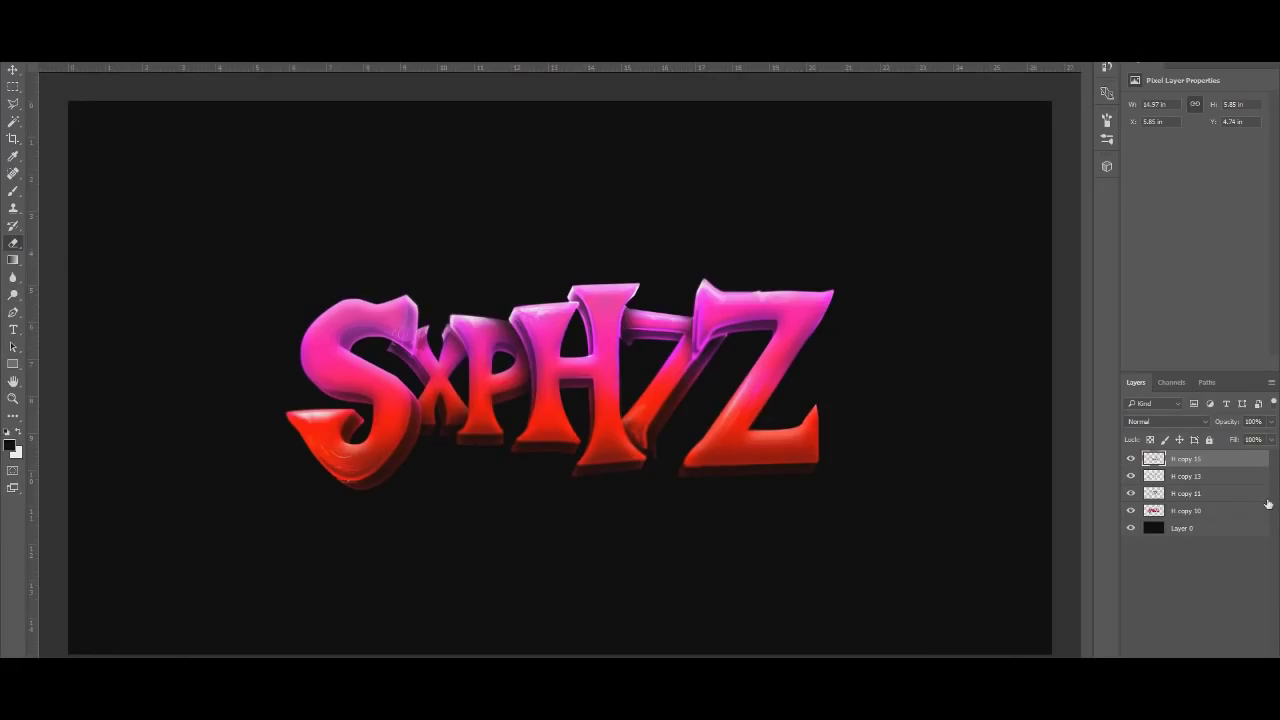
Group the blurred copy with the Chrome, Glowing Edges and lettering layers beneath it
{"action": "left_click", "coordinate": [1196, 510], "text": "shift"}
{"action": "key", "text": "ctrl+g"}
{"action": "key", "text": "ctrl+minus"}
{"action": "key", "text": "ctrl+plus"}
{"action": "left_click", "coordinate": [13, 69]}
{"action": "key", "text": "ctrl+minus"}
{"action": "key", "text": "ctrl+plus"}
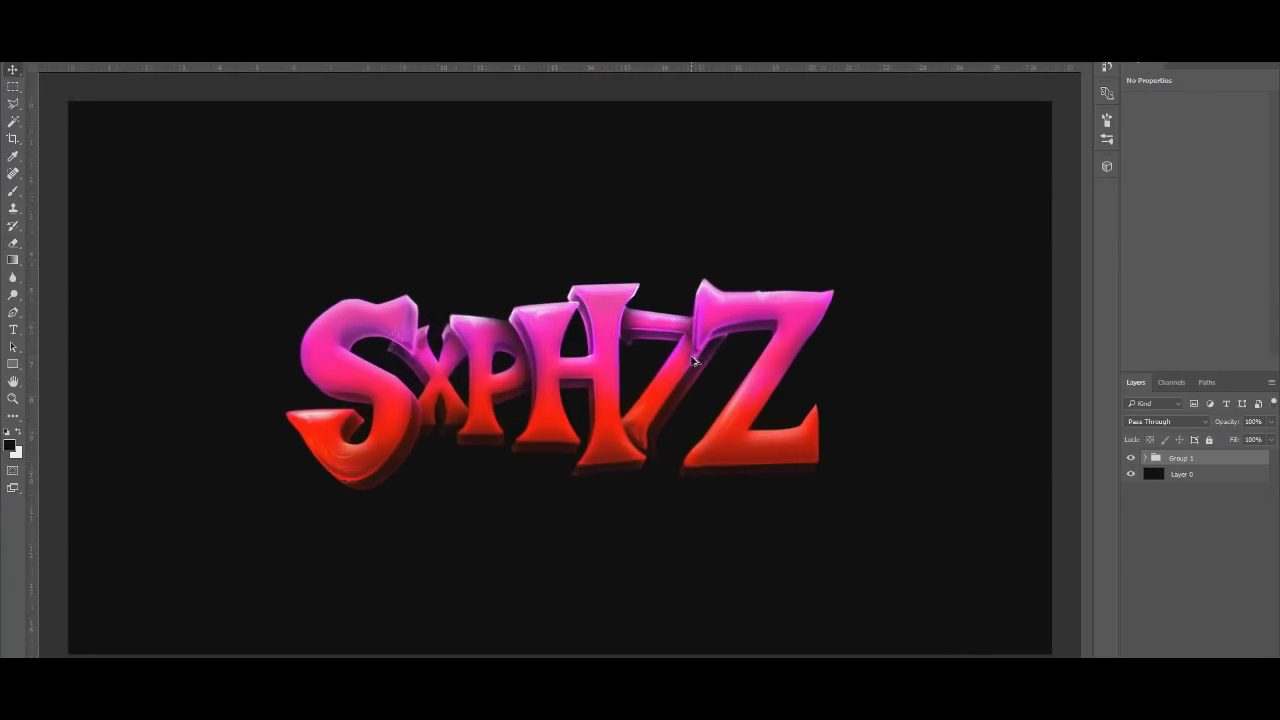
{"action": "right_click", "coordinate": [1162, 462]}
{"action": "left_click", "coordinate": [1040, 562]}
{"action": "key", "text": "ctrl+z"}
Duplicate the lettering group and merge the copy into a single layer, keeping the original group
{"action": "right_click", "coordinate": [1215, 457]}
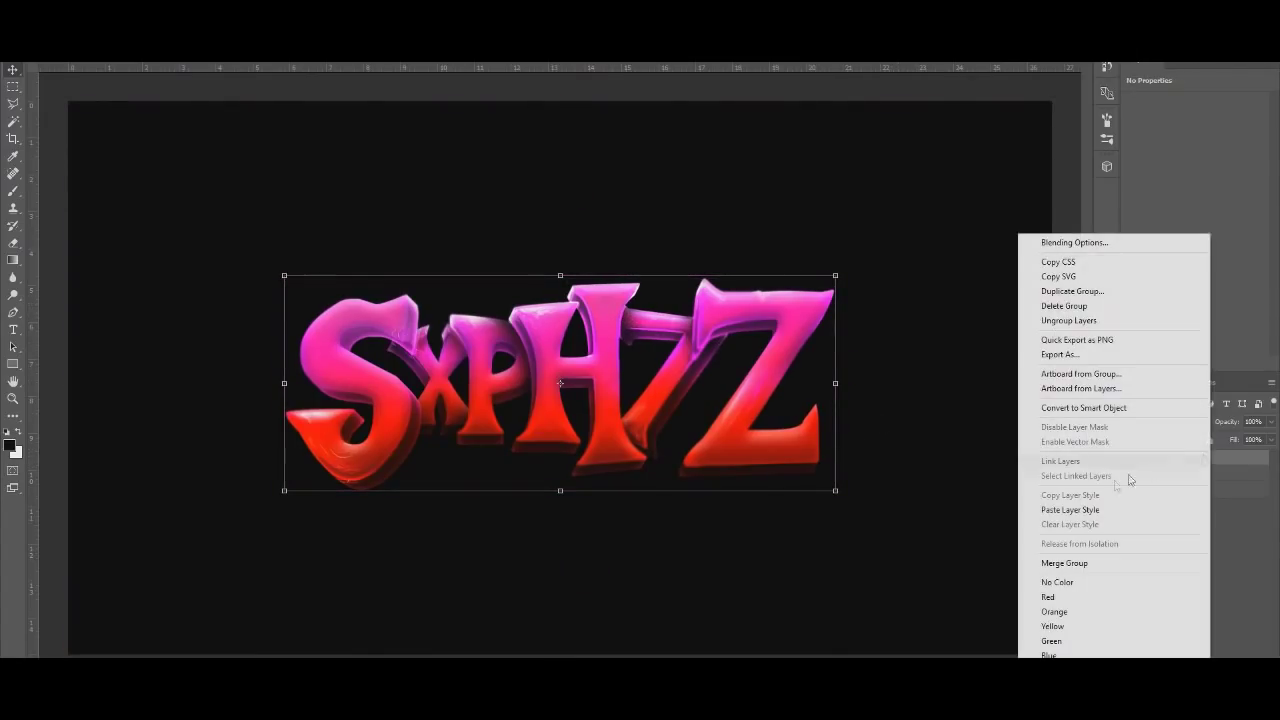
{"action": "left_click", "coordinate": [1040, 560]}
Start opening a file and look through the Seph folder on the Desktop for a suitable PSD
{"action": "left_click", "coordinate": [36, 8]}
{"action": "left_click", "coordinate": [50, 34]}
{"action": "key", "text": "alt+Up"}
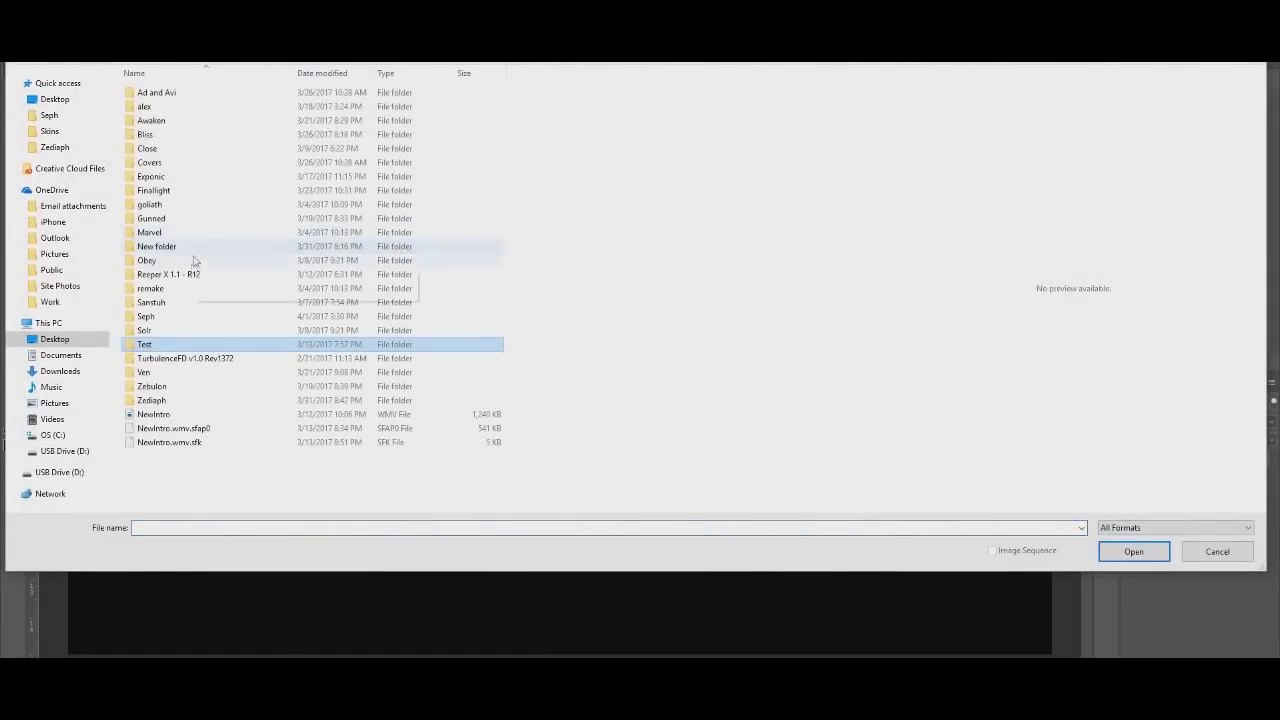
{"action": "double_click", "coordinate": [191, 317]}
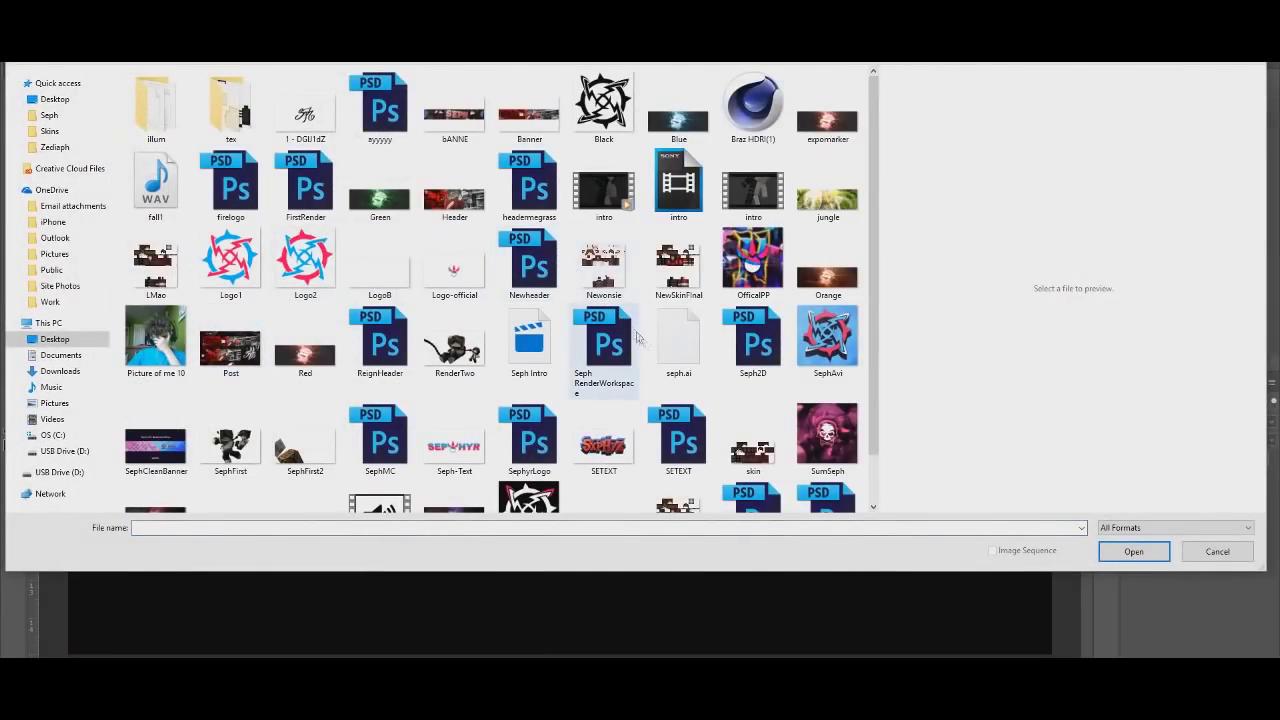
{"action": "left_click", "coordinate": [395, 450]}
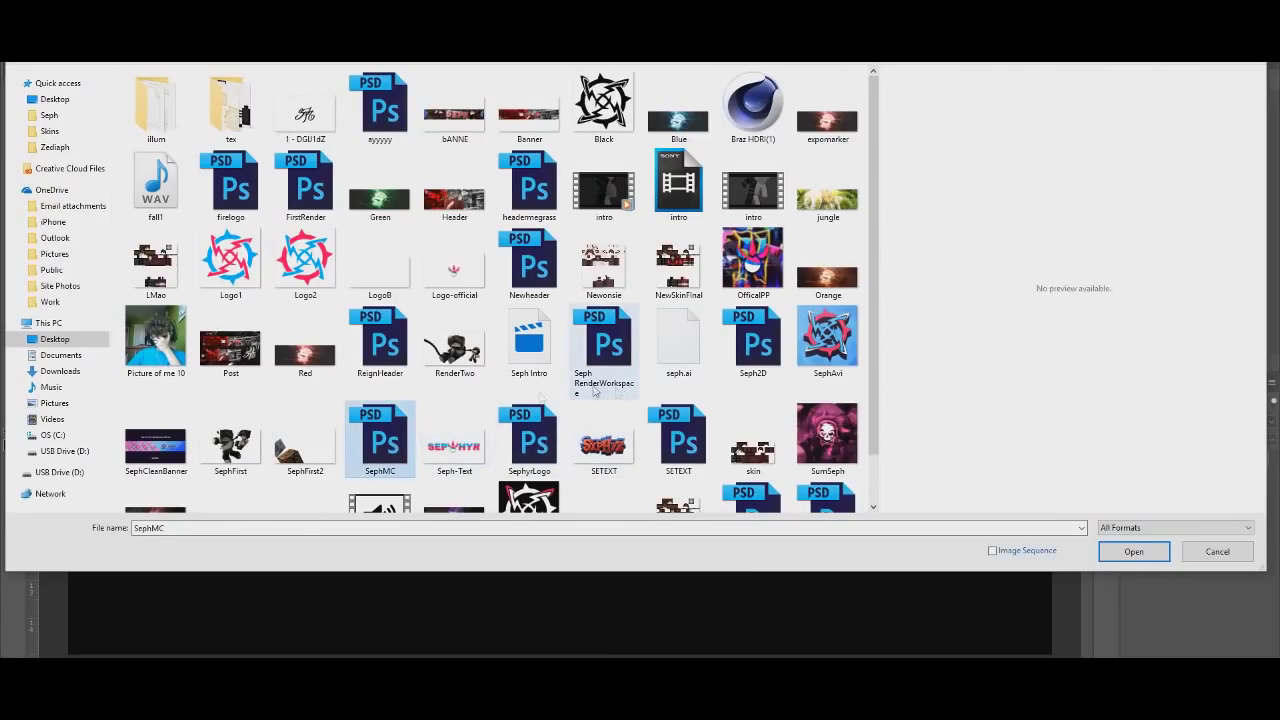
{"action": "scroll", "coordinate": [437, 350], "scroll_direction": "down", "scroll_amount": 1}
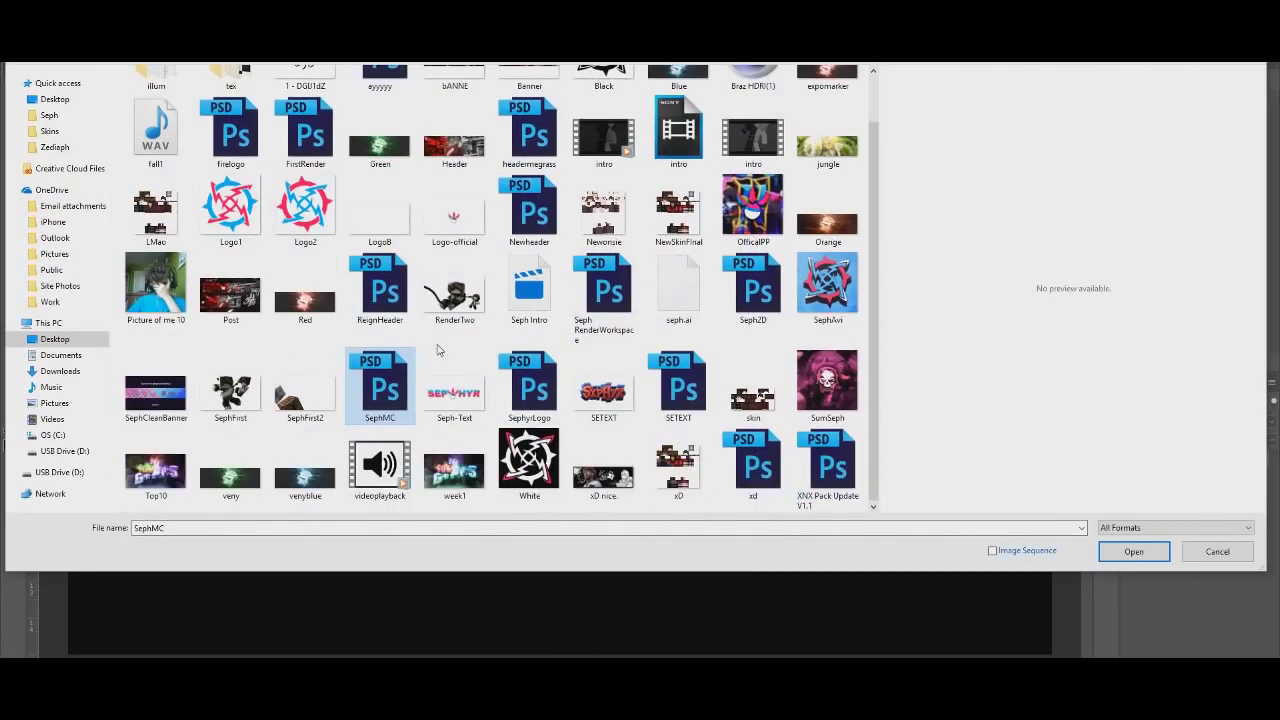
{"action": "key", "text": "BackSpace"}
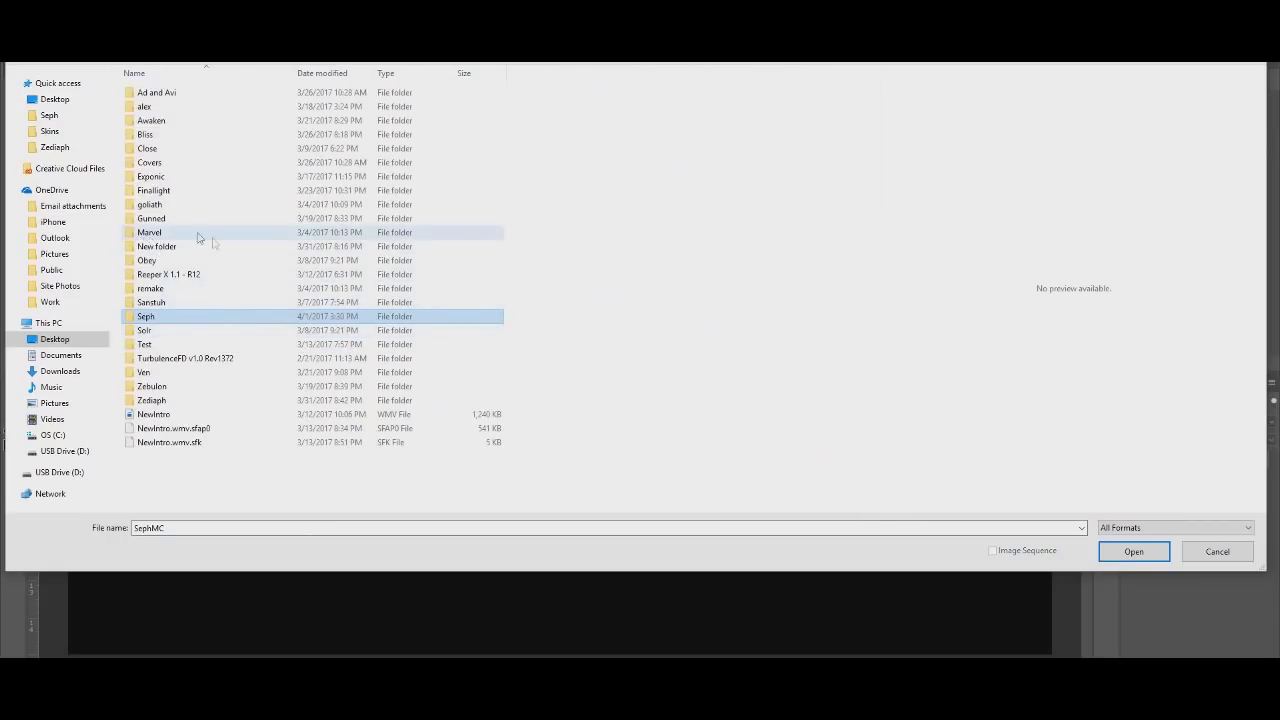
Open the alexbanner PSD from the alex folder and dismiss the offer to create a library from it
{"action": "double_click", "coordinate": [180, 106]}
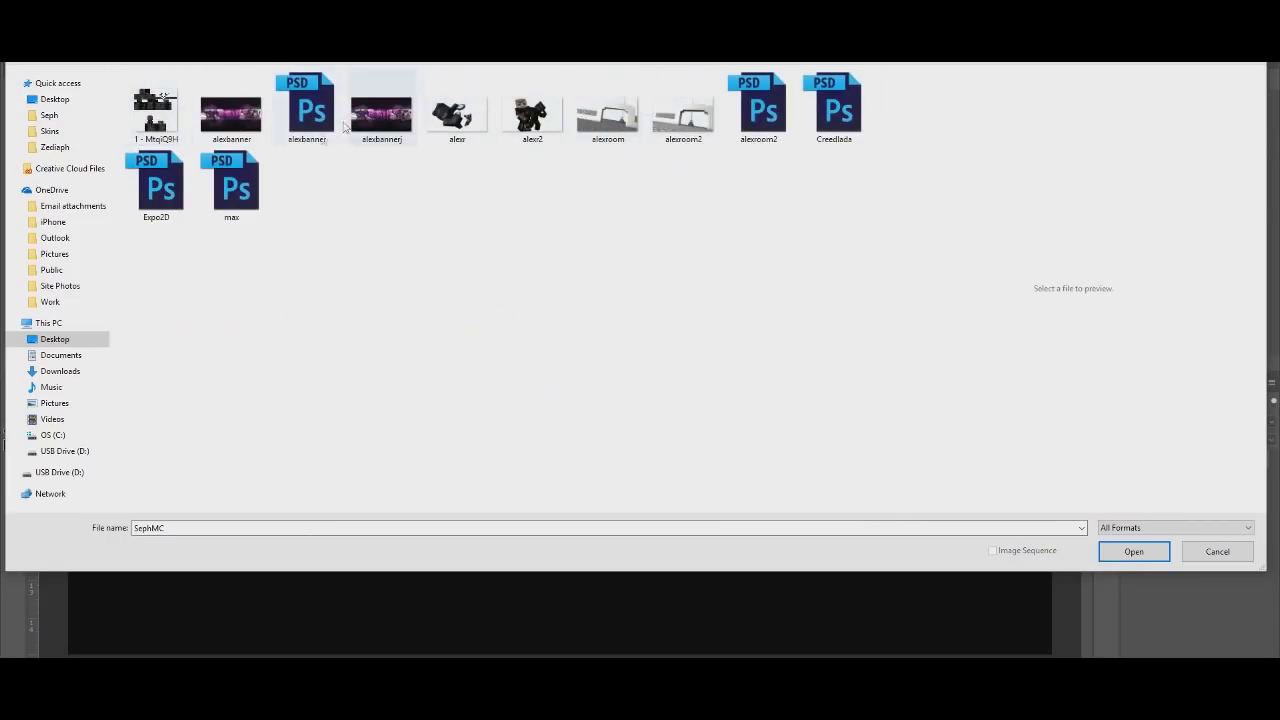
{"action": "left_click", "coordinate": [313, 110]}
{"action": "double_click", "coordinate": [313, 110]}
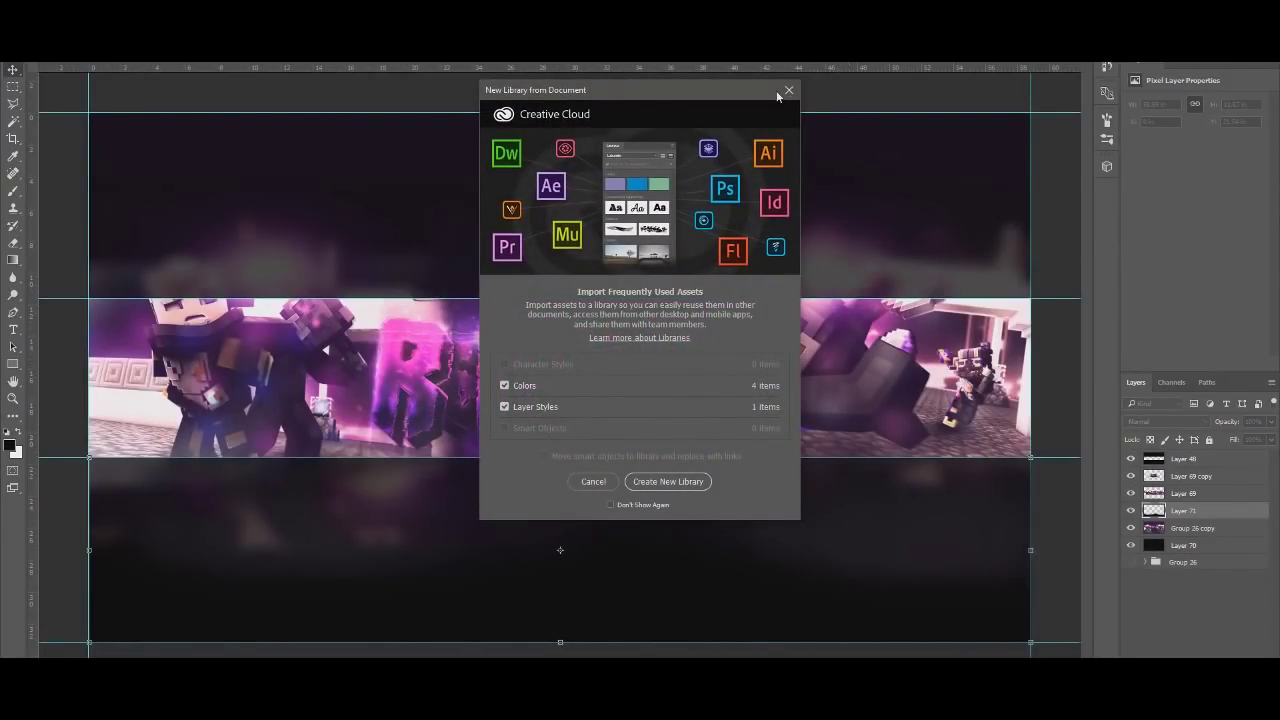
{"action": "left_click", "coordinate": [787, 91]}
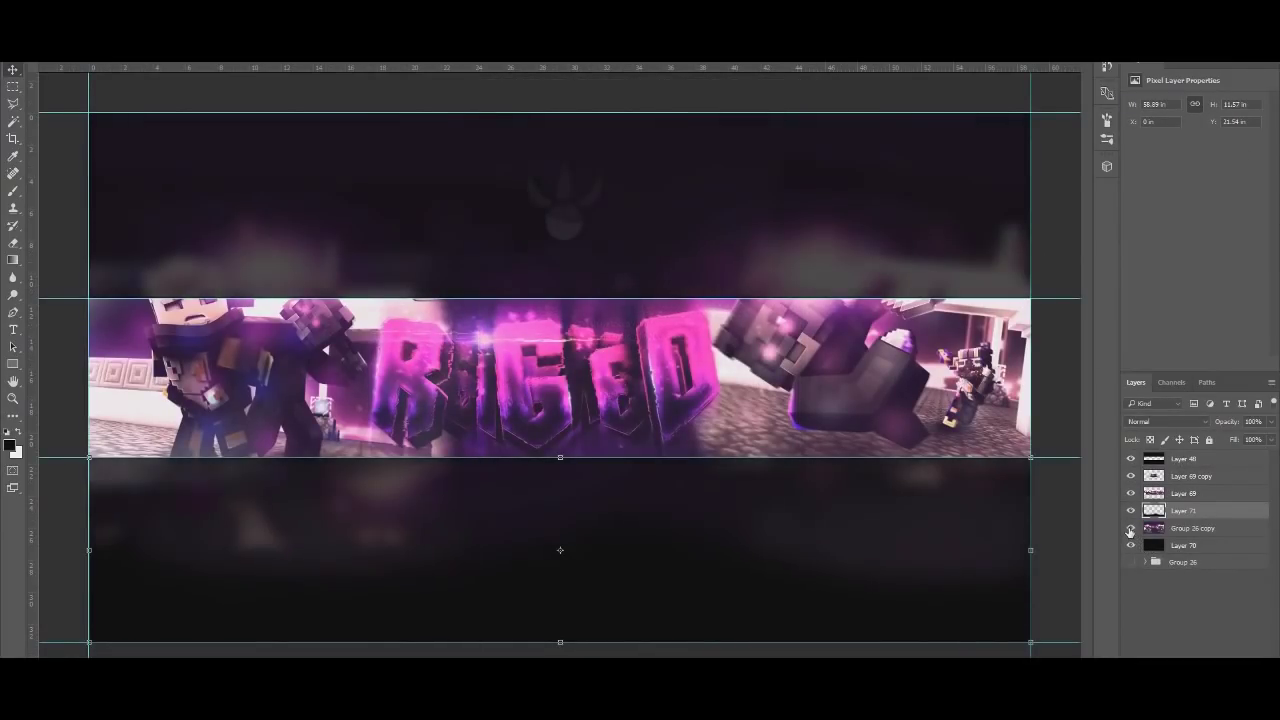
Hide Layer 69 copy, Layer 69, Layer 71, Group 26 copy and Layer 70, and show Group 26 with its contents expanded
{"action": "left_click_drag", "start_coordinate": [1130, 530], "coordinate": [1131, 486]}
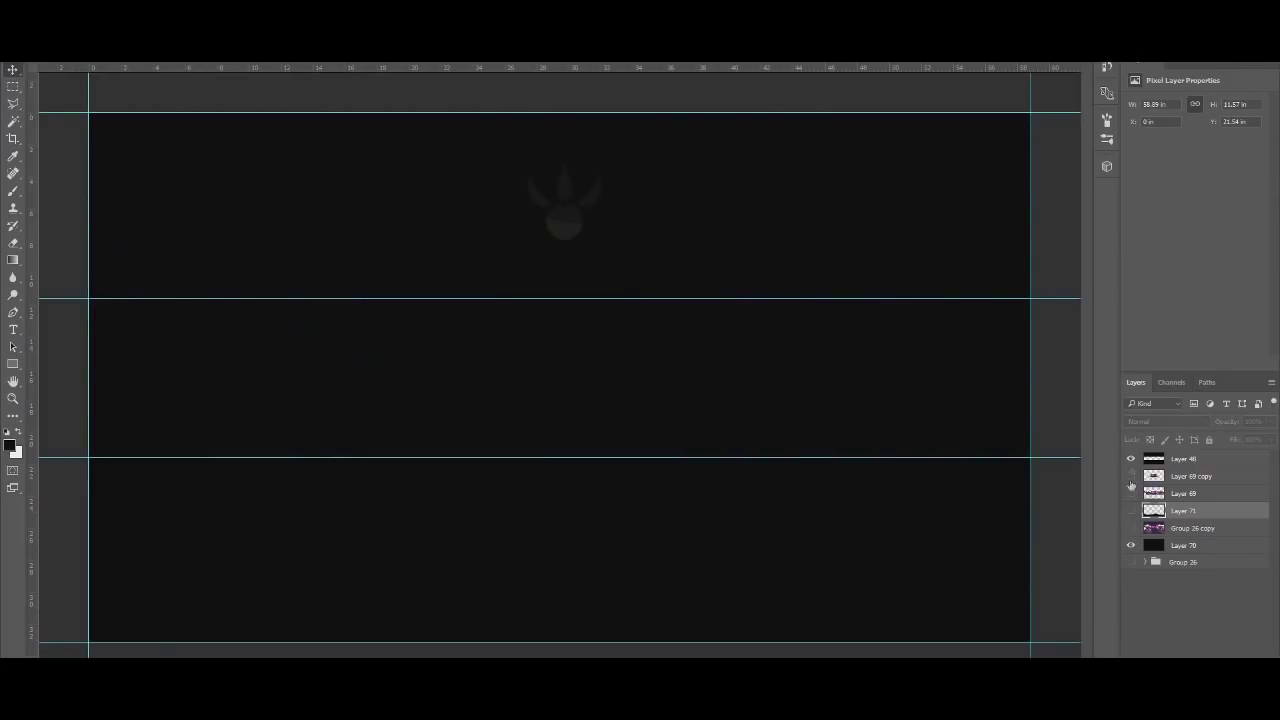
{"action": "left_click", "coordinate": [1131, 545]}
{"action": "left_click", "coordinate": [1131, 562]}
{"action": "left_click", "coordinate": [1145, 562]}
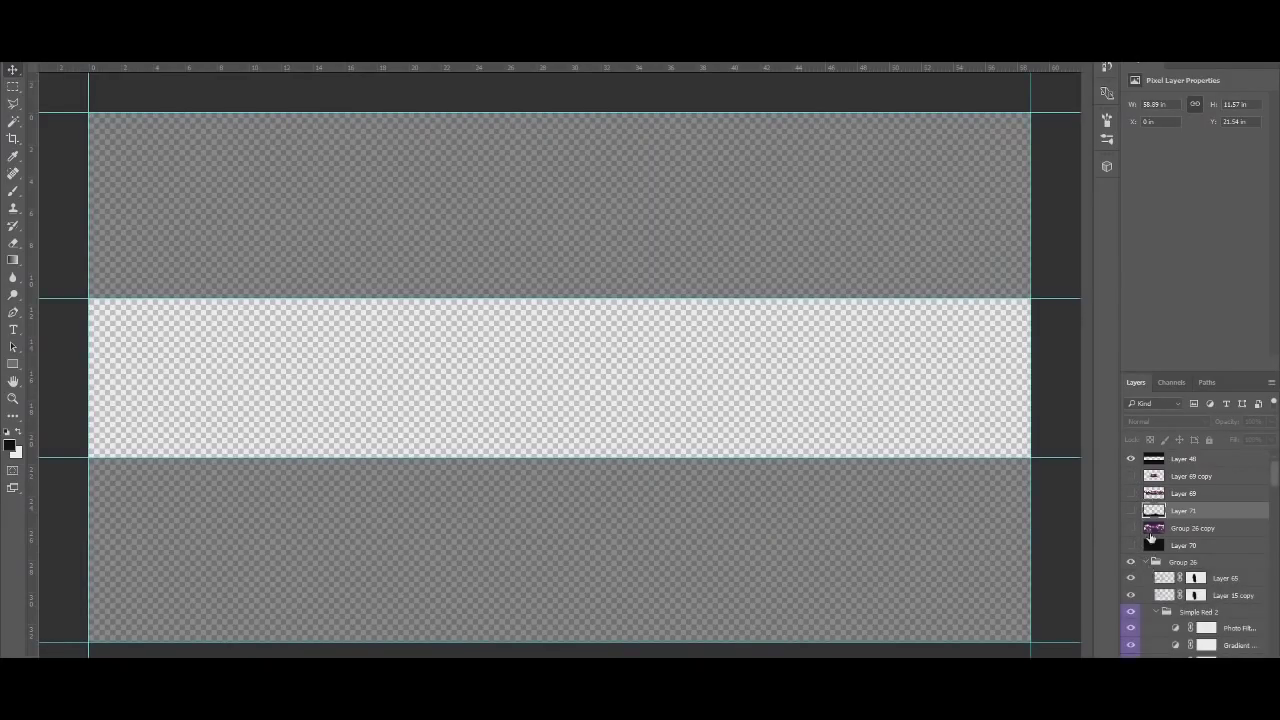
Inspect Group 26 by toggling the Simple Red 2 and Group 18 subgroups, and collapse both
{"action": "scroll", "coordinate": [1162, 582], "scroll_direction": "down", "scroll_amount": 2}
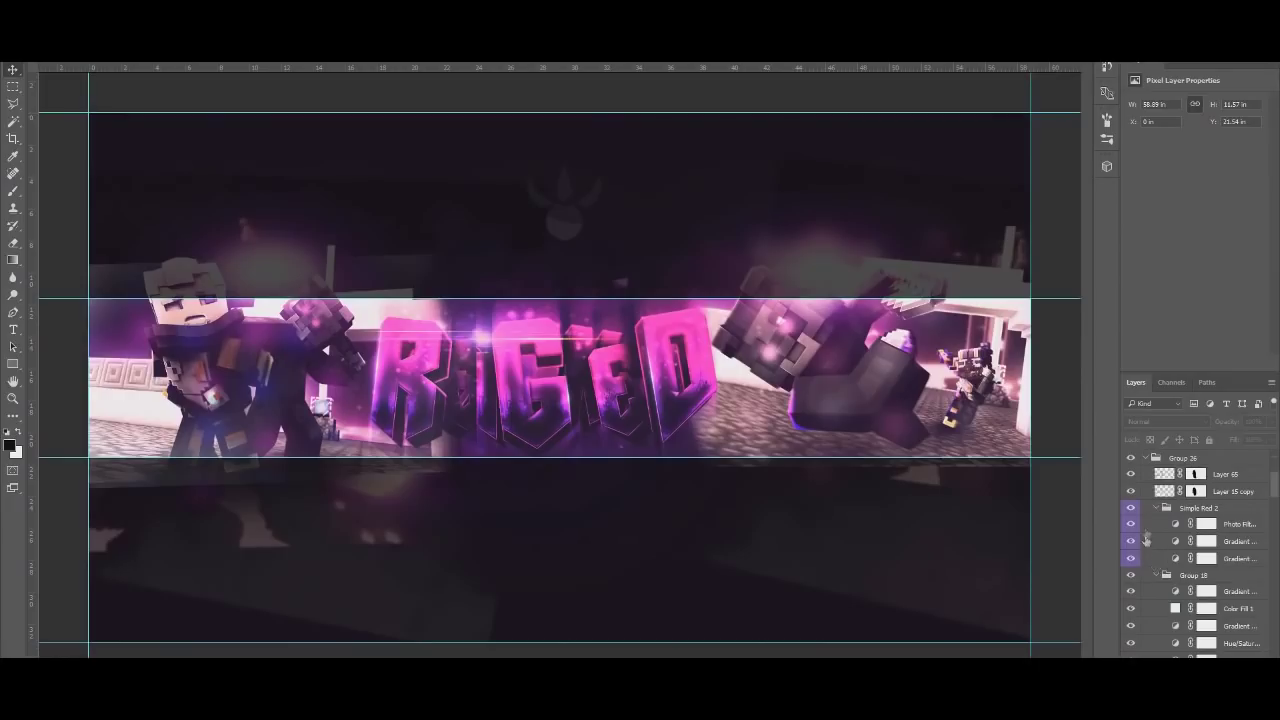
{"action": "left_click", "coordinate": [1131, 508]}
{"action": "left_click", "coordinate": [1156, 508]}
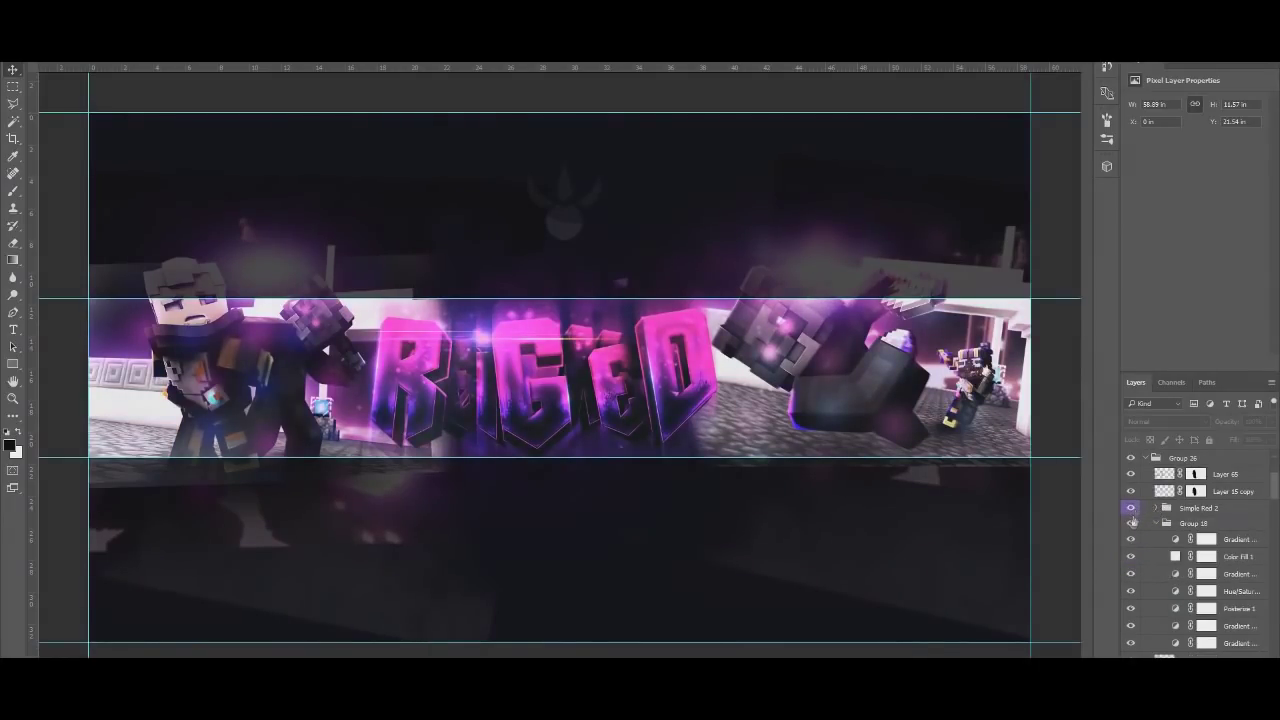
{"action": "left_click", "coordinate": [1131, 523]}
{"action": "left_click", "coordinate": [1156, 523]}
{"action": "scroll", "coordinate": [1132, 560], "scroll_direction": "down", "scroll_amount": 10}
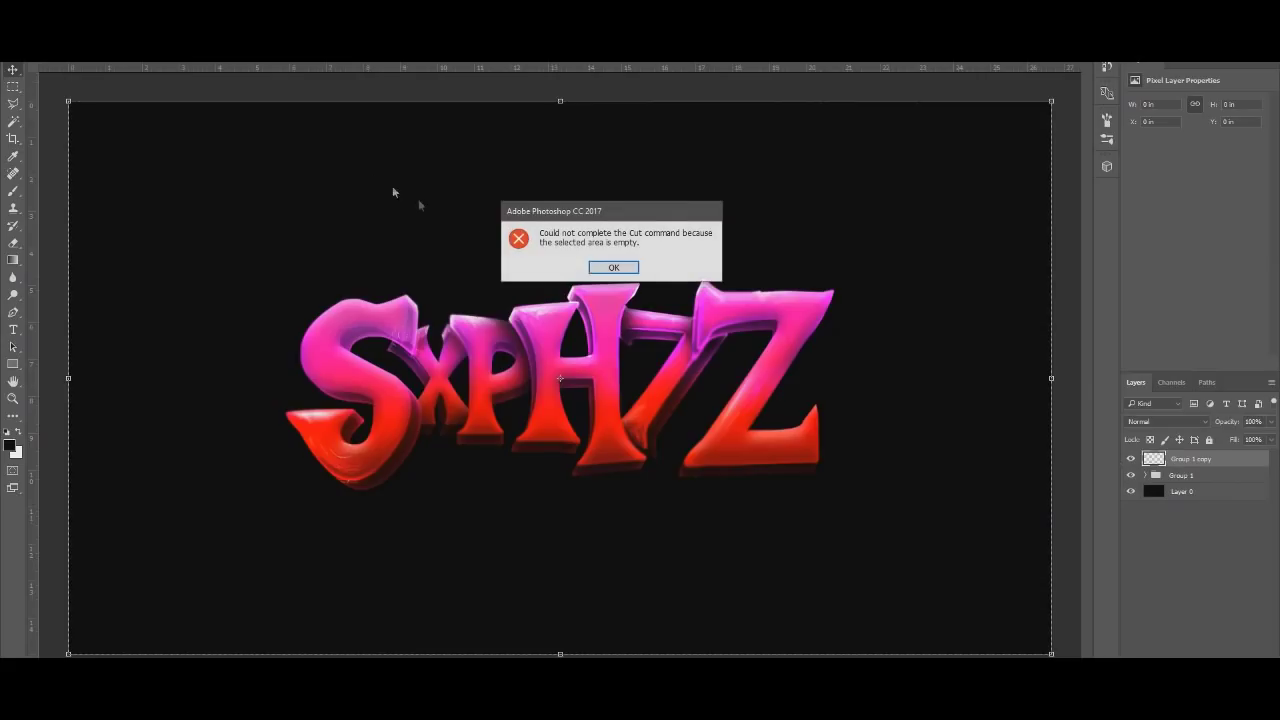
Transfer the merged SXPH7Z lettering into the banner document through the clipboard, clearing the selection in the source file
{"action": "left_click", "coordinate": [622, 271]}
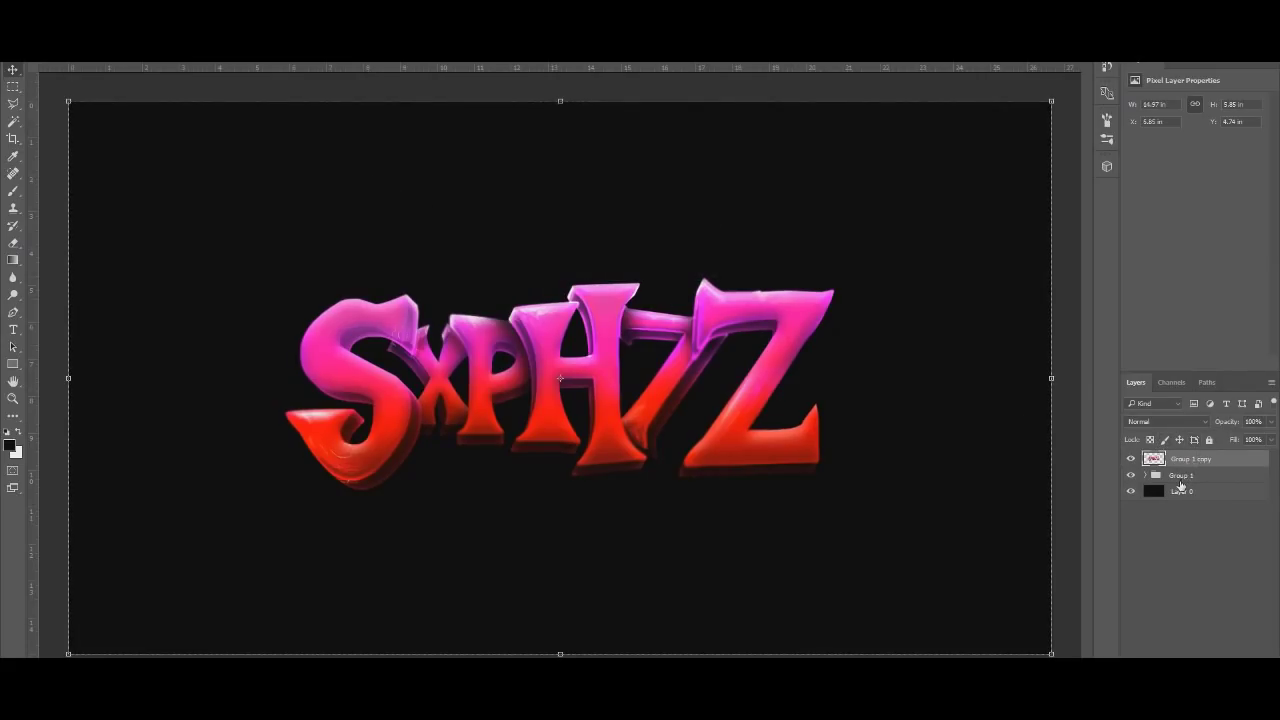
{"action": "key", "text": "ctrl+d"}
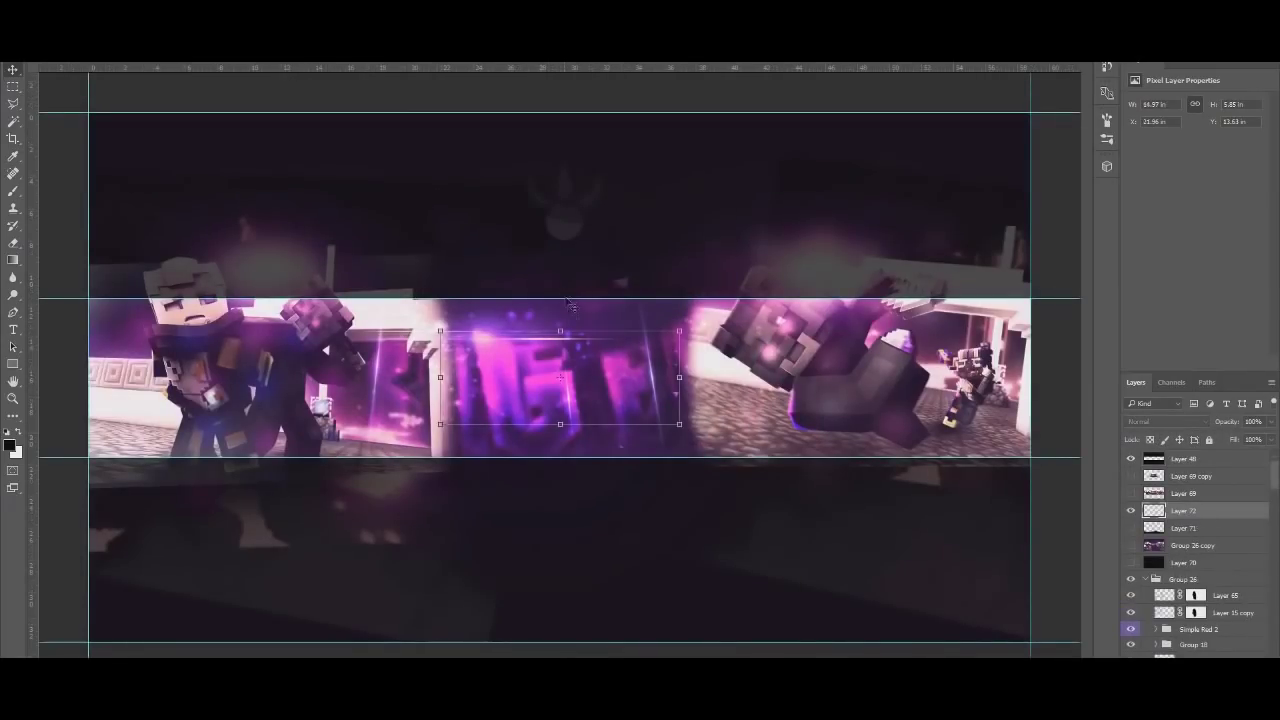
{"action": "key", "text": "ctrl+v"}
Scale the pasted lettering to about 22.21 by 8.68 in and position it in the middle of the banner strip
{"action": "left_click_drag", "start_coordinate": [828, 267], "coordinate": [892, 247]}
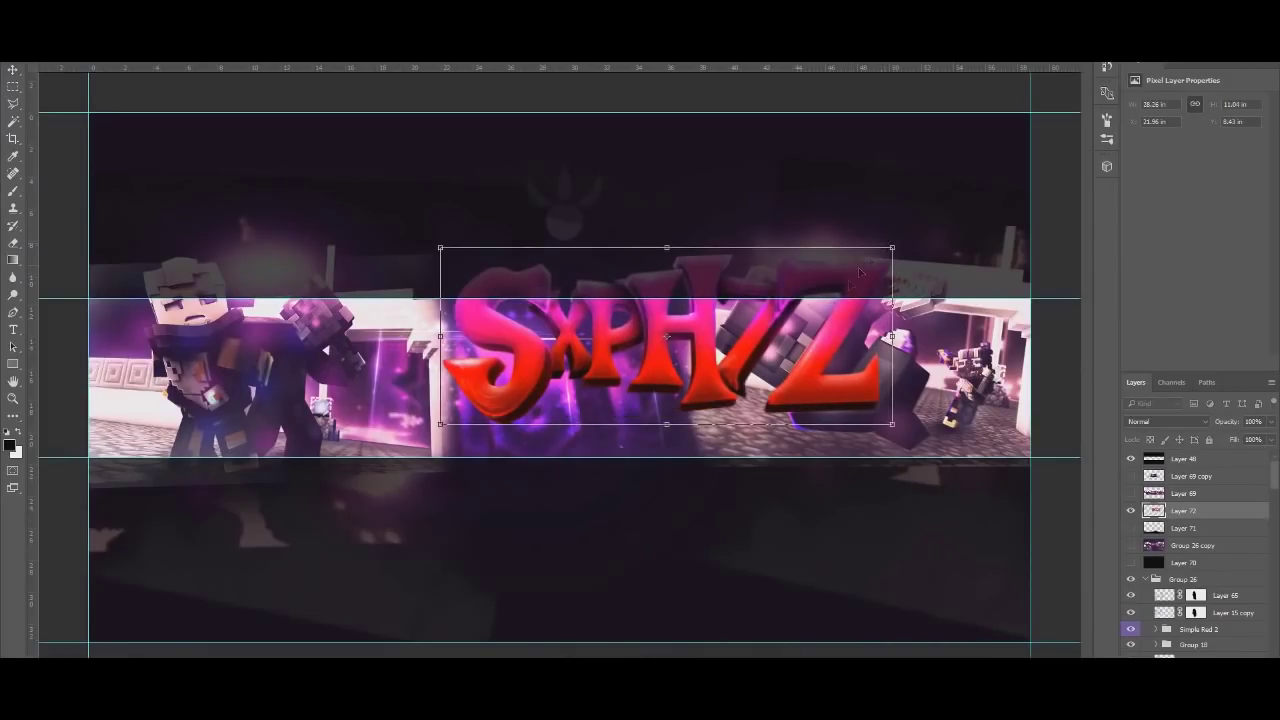
{"action": "left_click_drag", "start_coordinate": [781, 368], "coordinate": [675, 405]}
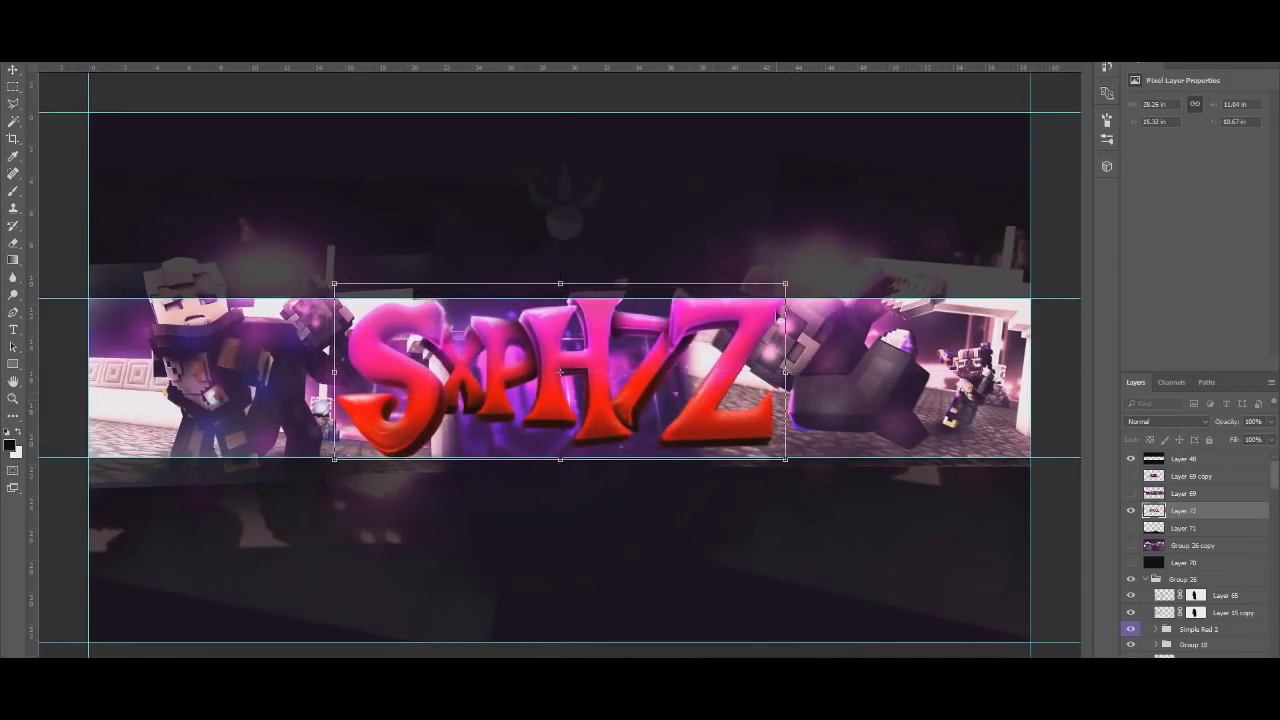
{"action": "left_click_drag", "start_coordinate": [783, 282], "coordinate": [718, 311]}
{"action": "left_click", "coordinate": [12, 70]}
{"action": "left_click", "coordinate": [574, 266]}
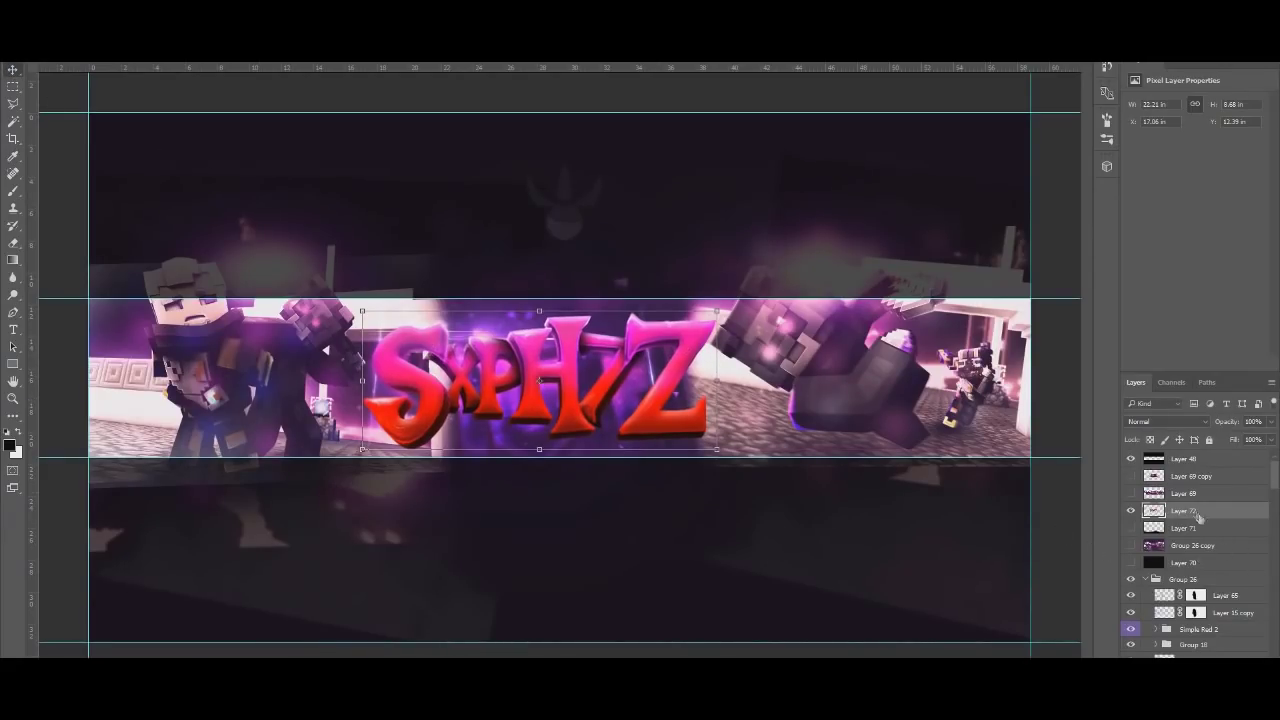
Place the lettering layer visibly inside Group 24 copy 2 between the two characters, and hide the guides
{"action": "scroll", "coordinate": [1200, 540], "scroll_direction": "down", "scroll_amount": 1}
{"action": "scroll", "coordinate": [1200, 550], "scroll_direction": "down", "scroll_amount": 10}
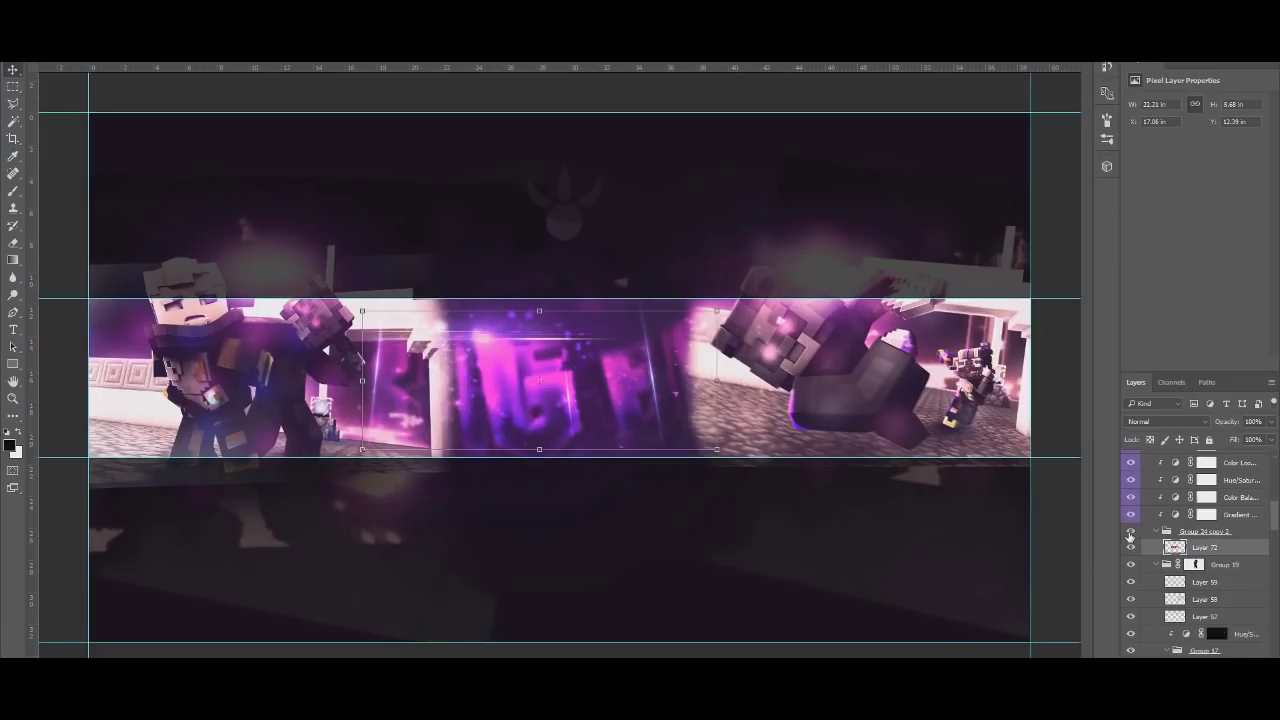
{"action": "left_click", "coordinate": [1130, 532]}
{"action": "left_click_drag", "start_coordinate": [600, 377], "coordinate": [660, 392]}
{"action": "scroll", "coordinate": [1245, 540], "scroll_direction": "up", "scroll_amount": 3}
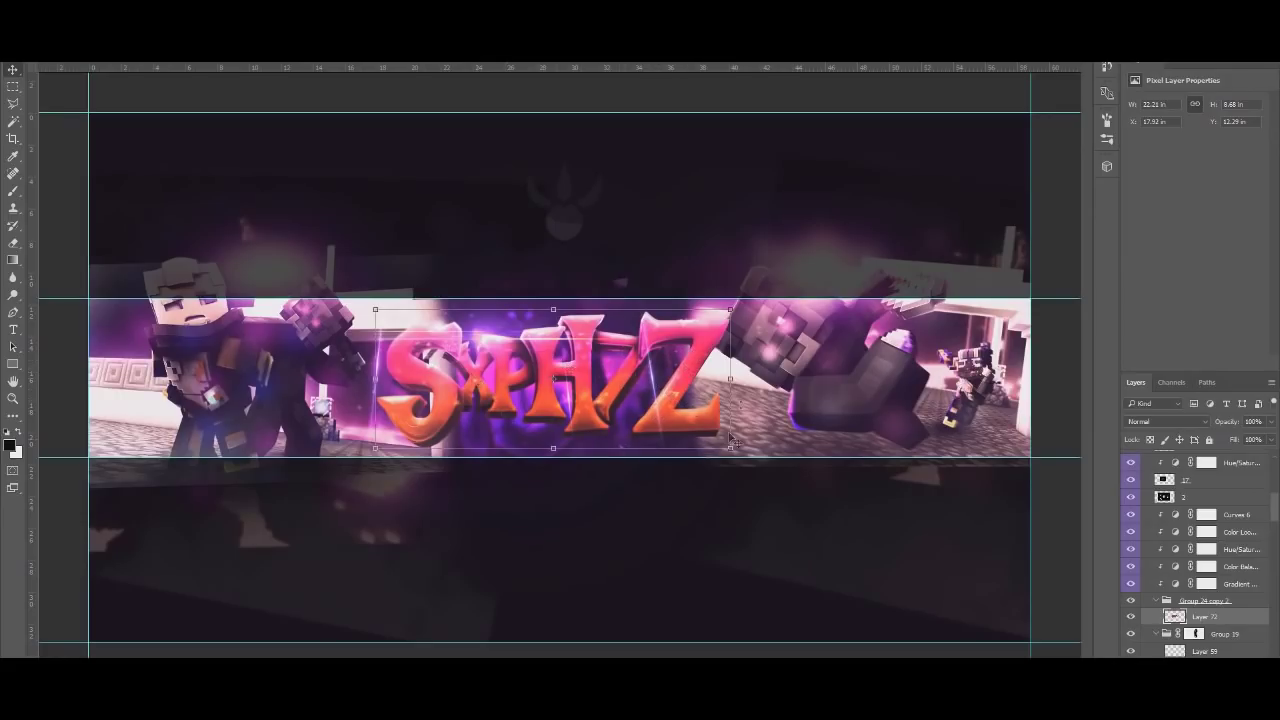
{"action": "key", "text": "ctrl+h"}
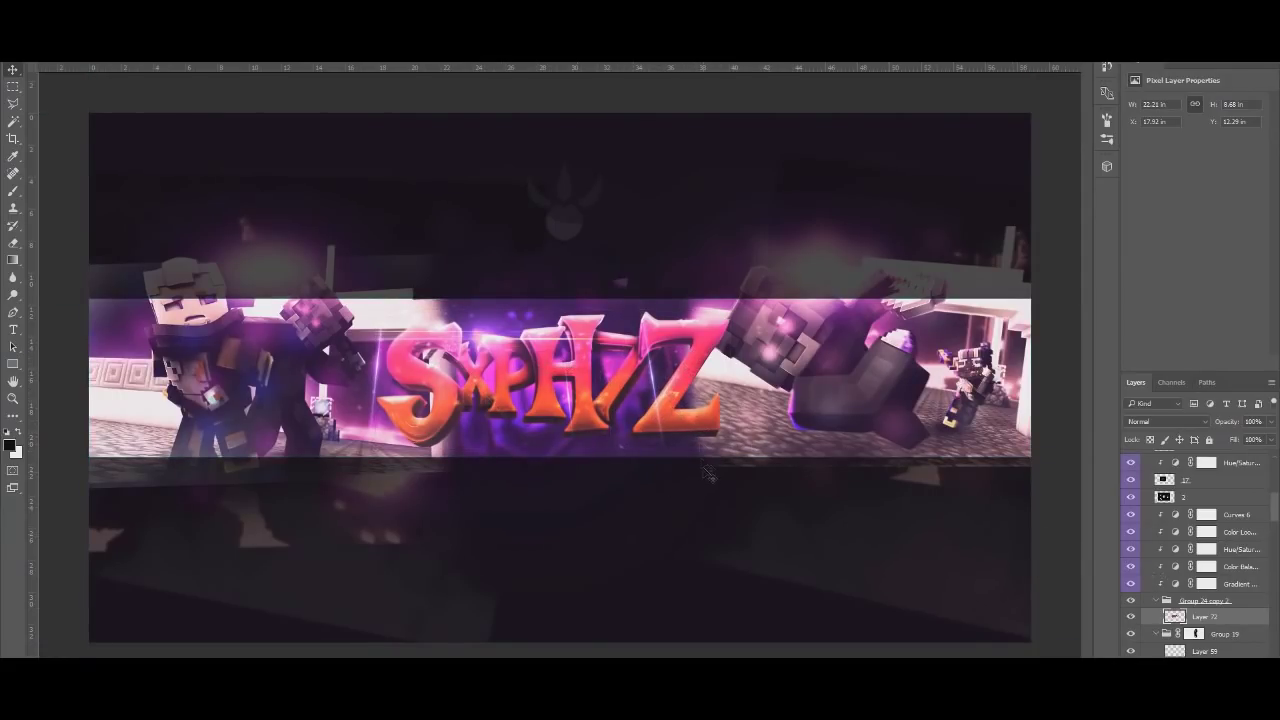